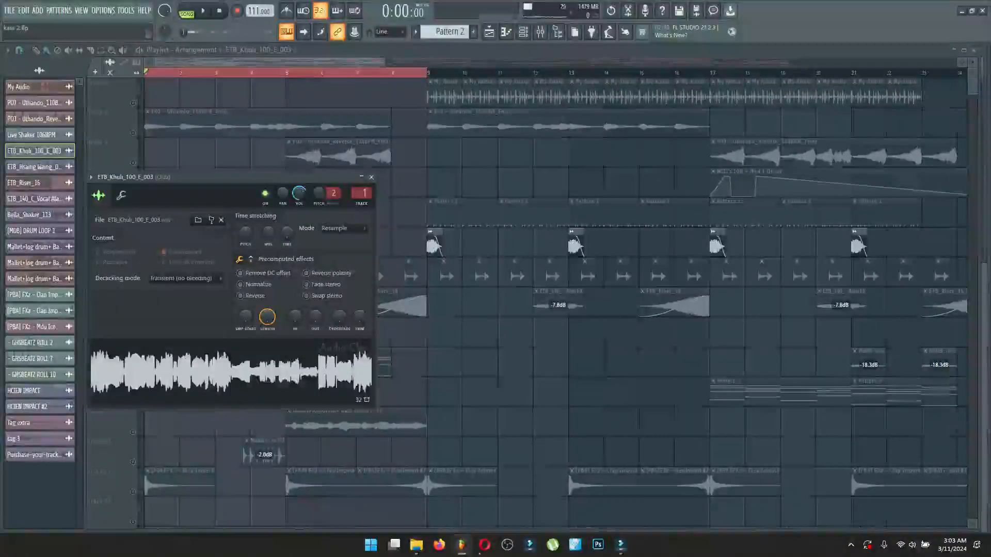
Step: Open the channel settings of the ETB_Khuli_100_E_003 clip on Track 6 and show its mixer insert
{"action": "left_click", "coordinate": [371, 177]}
{"action": "scroll", "coordinate": [346, 184], "scroll_direction": "down", "scroll_amount": 2}
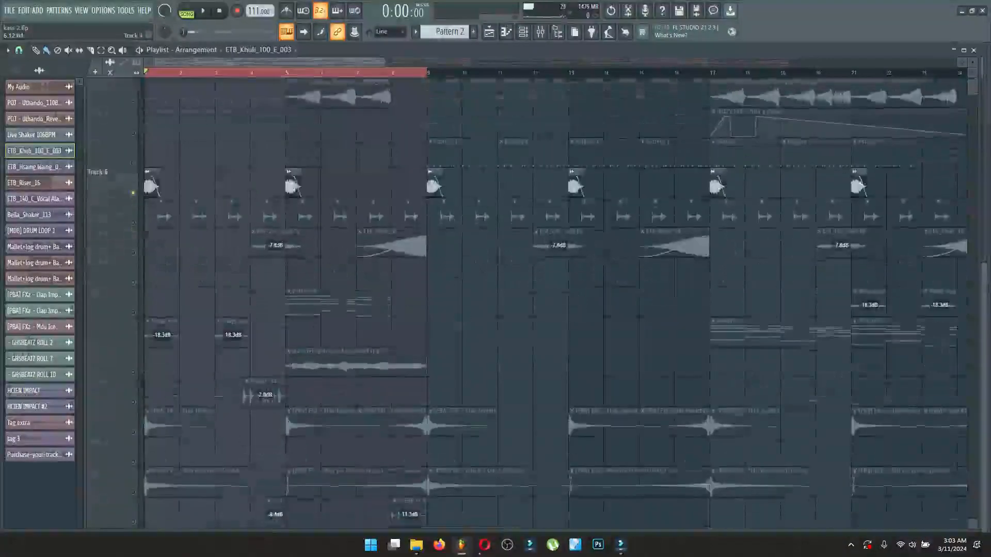
{"action": "double_click", "coordinate": [153, 185]}
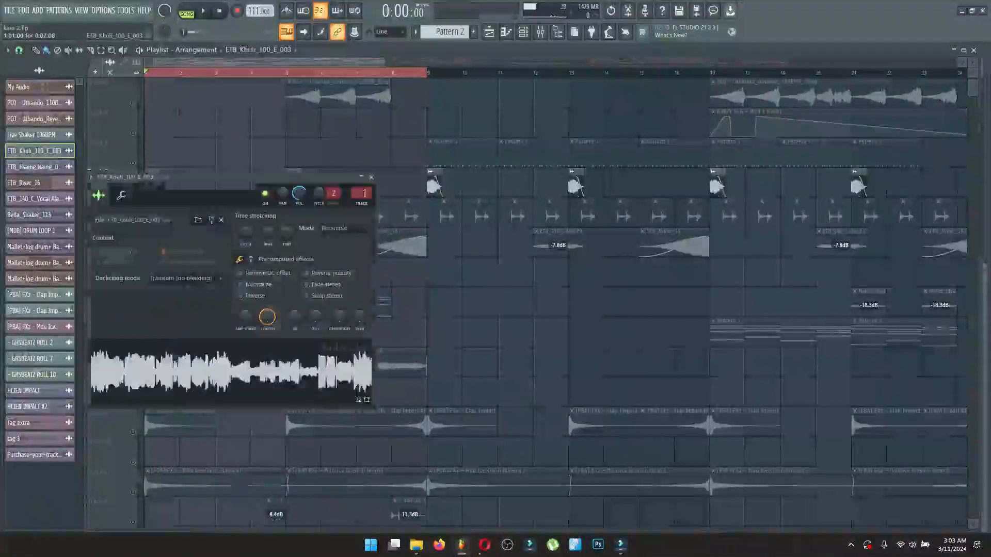
{"action": "left_click", "coordinate": [540, 32]}
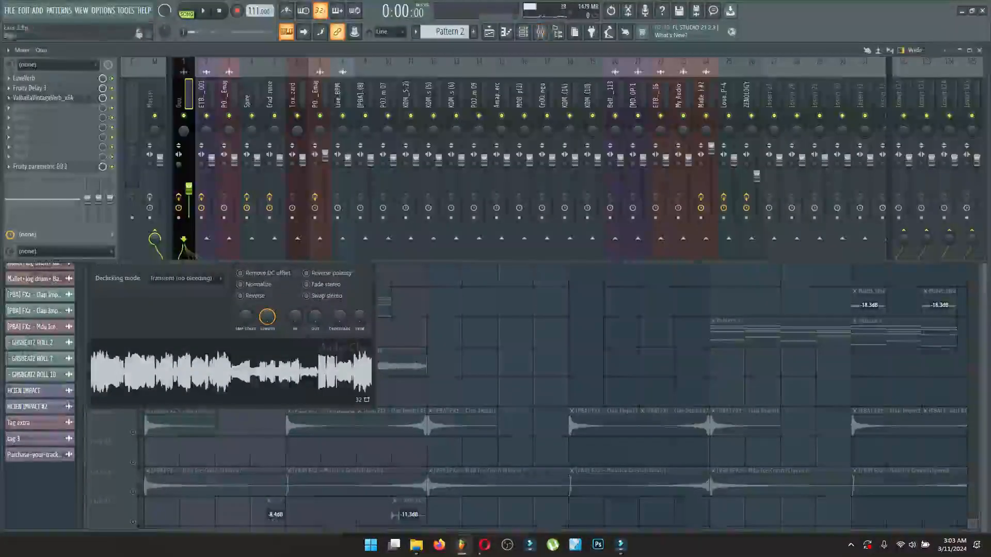
Step: Review the LuxeVerb, Fruity Delay 3, ValhallaVintageVerb and Fruity Parametric EQ 2 settings on the insert, and return to the playlist
{"action": "left_click", "coordinate": [47, 78]}
{"action": "left_click", "coordinate": [39, 79]}
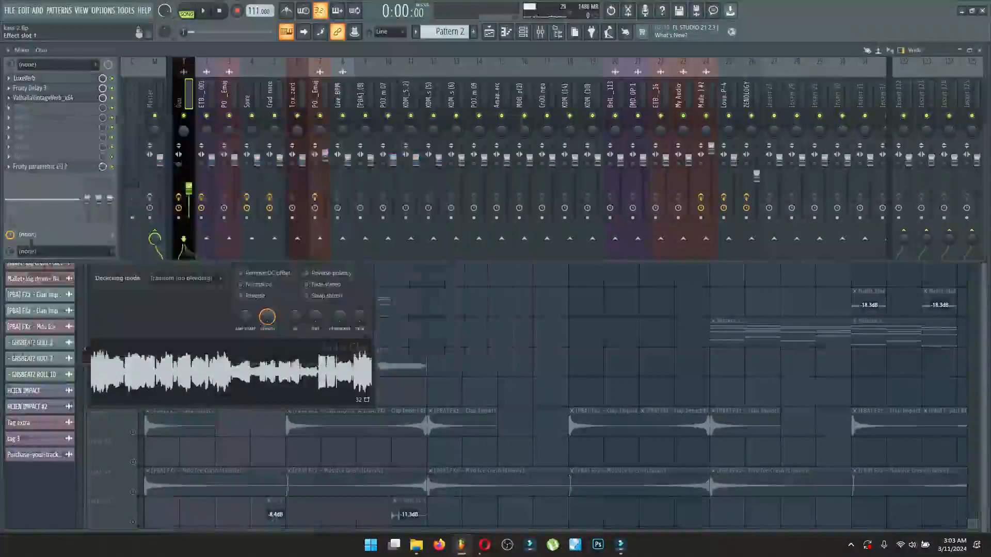
{"action": "left_click", "coordinate": [38, 78]}
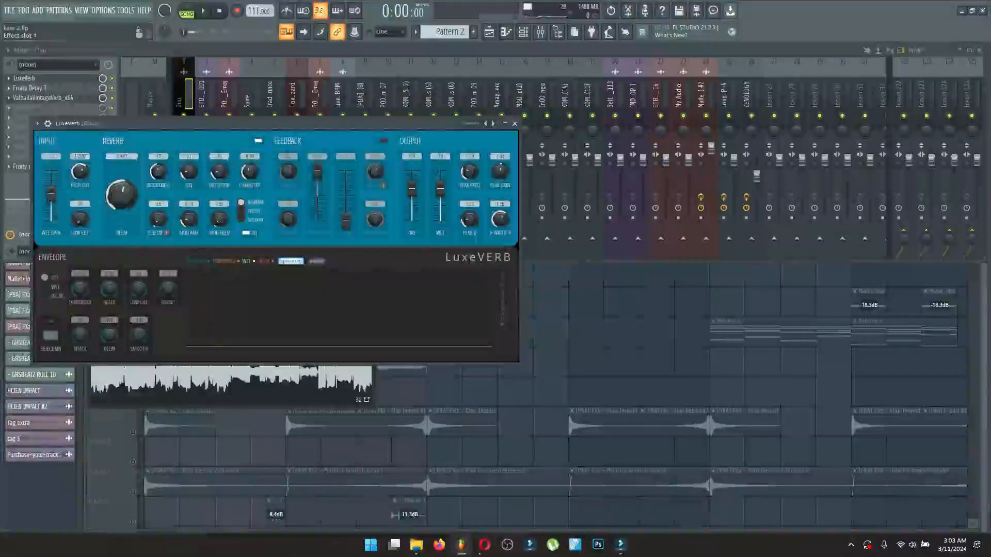
{"action": "left_click", "coordinate": [38, 79]}
{"action": "left_click", "coordinate": [31, 88]}
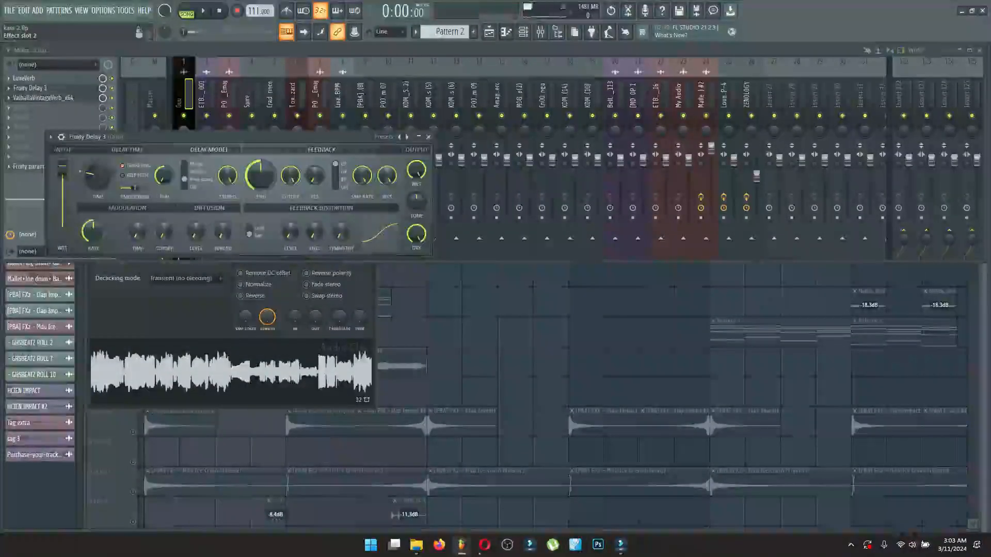
{"action": "left_click", "coordinate": [31, 88]}
{"action": "left_click", "coordinate": [38, 97]}
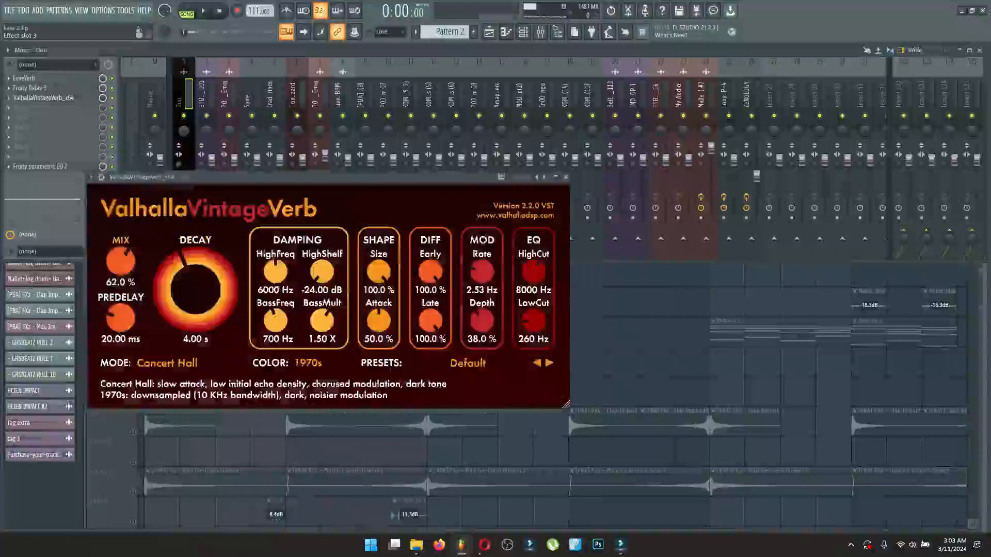
{"action": "left_click", "coordinate": [39, 98]}
{"action": "left_click", "coordinate": [39, 167]}
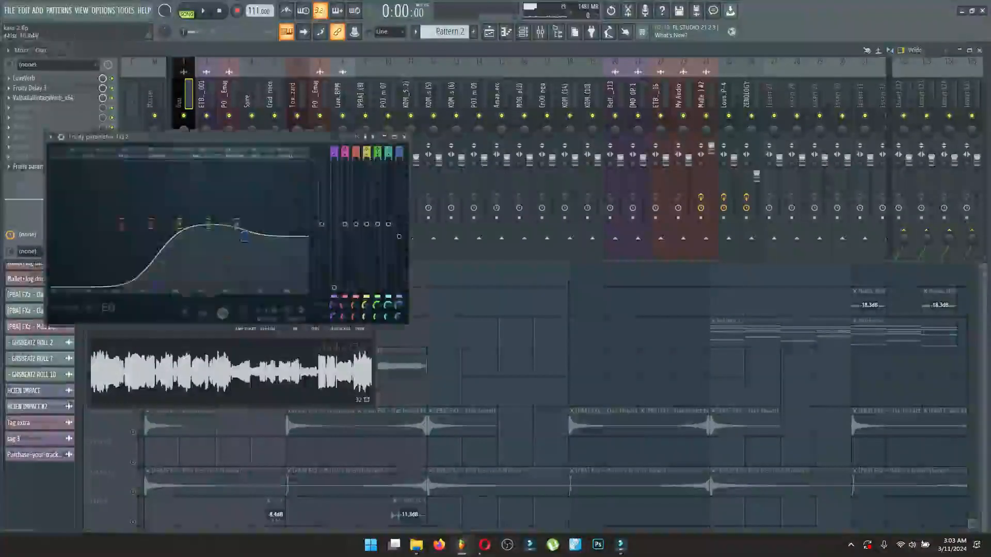
{"action": "key", "text": "F5"}
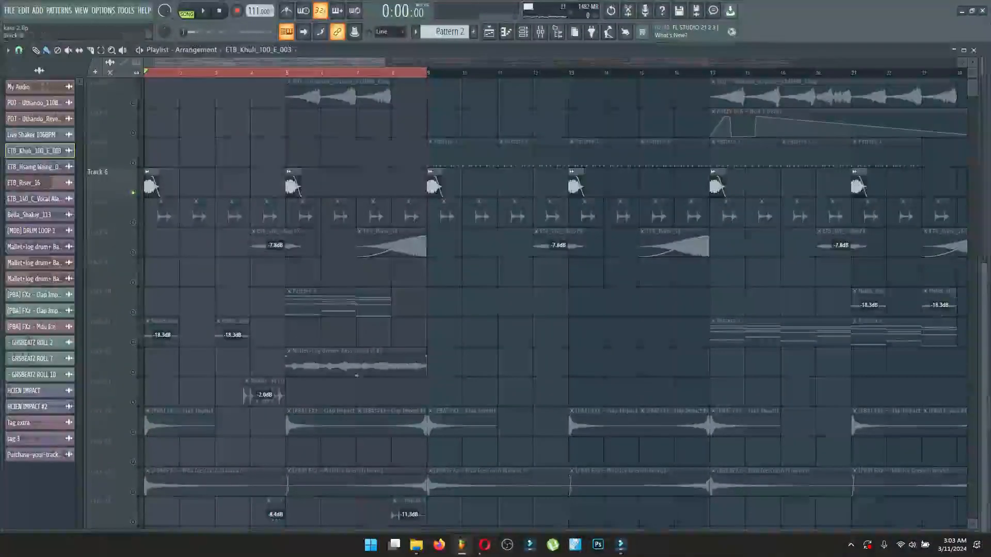
Step: Solo Track 8 and play its vocal FX clip from bar 4
{"action": "right_click", "coordinate": [133, 253]}
{"action": "left_click", "coordinate": [251, 72]}
{"action": "key", "text": "space"}
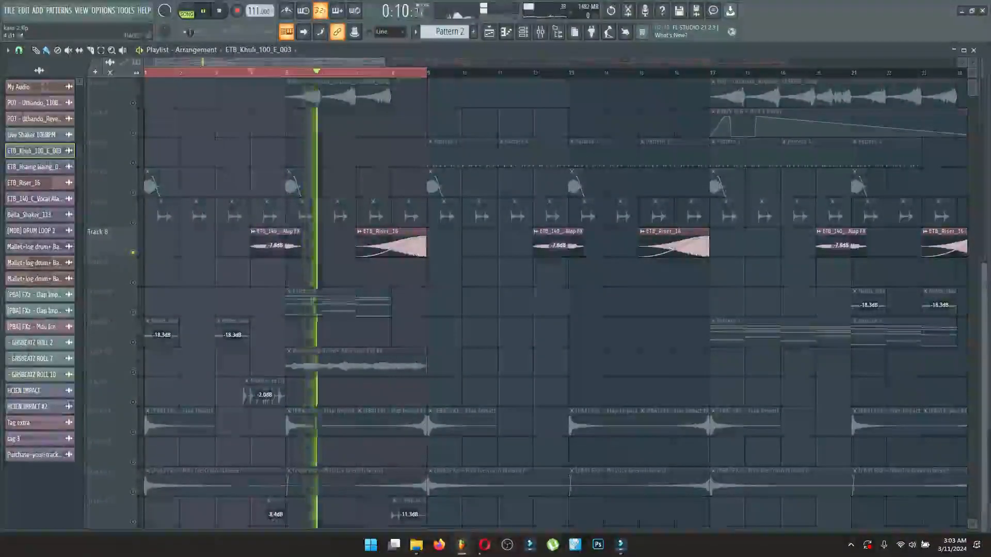
{"action": "key", "text": "space"}
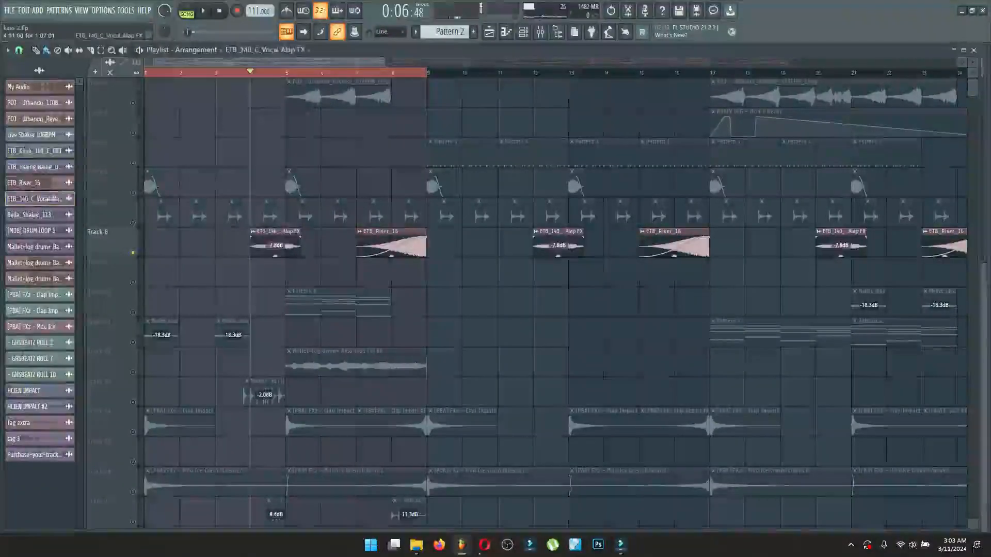
Step: Check the Vocal Alap FX clip's channel settings and mixer insert, and play the ETB_Riser_16 clip on Track 8 from bar 7
{"action": "double_click", "coordinate": [275, 242]}
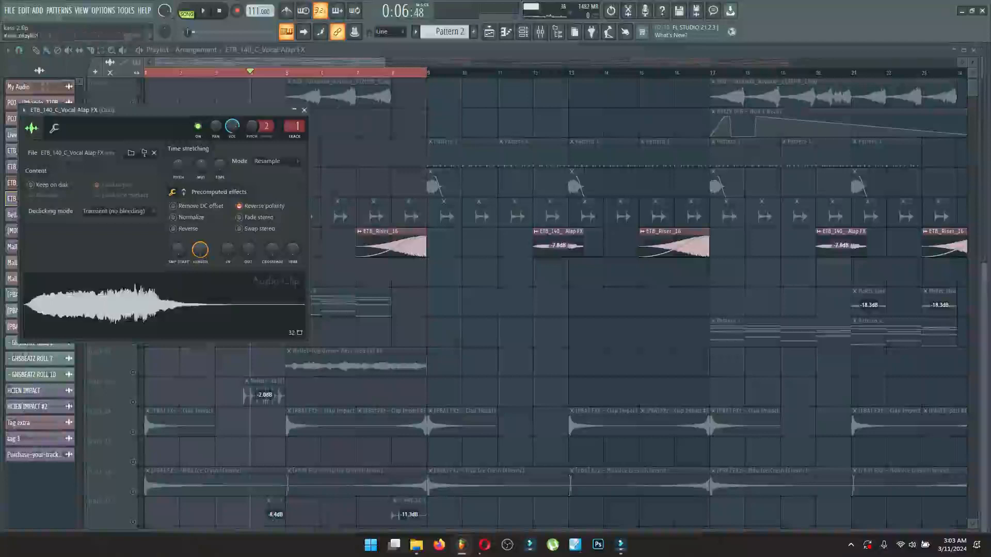
{"action": "key", "text": "F9"}
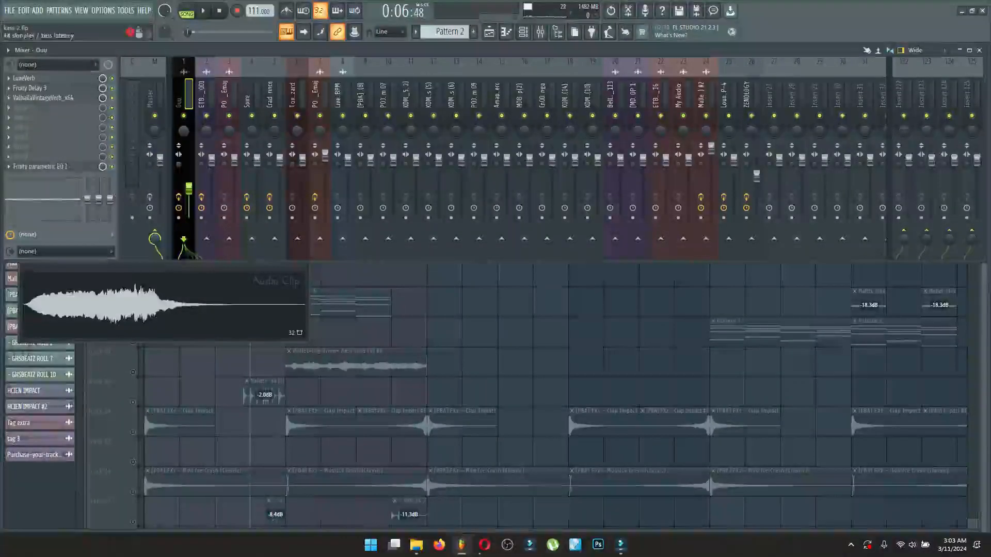
{"action": "key", "text": "F5"}
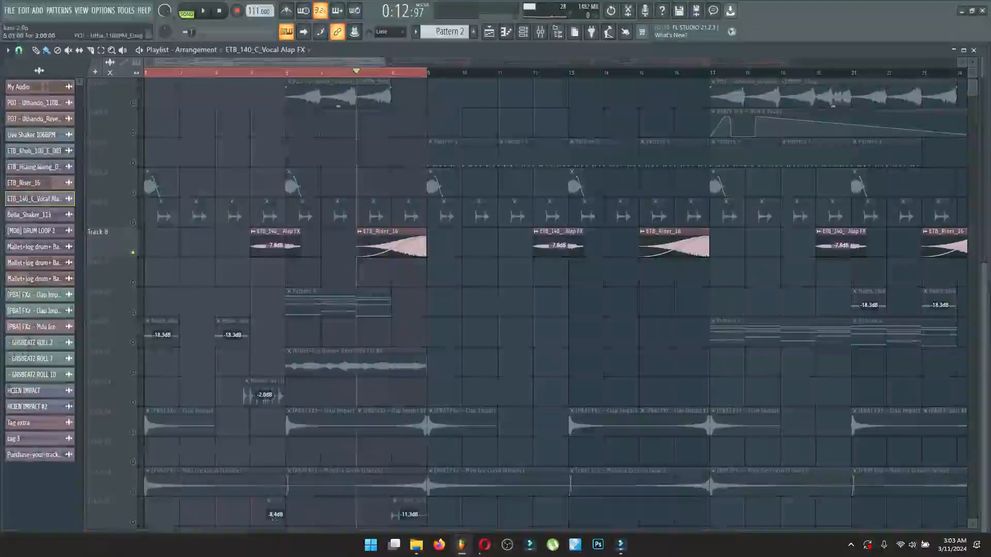
{"action": "key", "text": "space"}
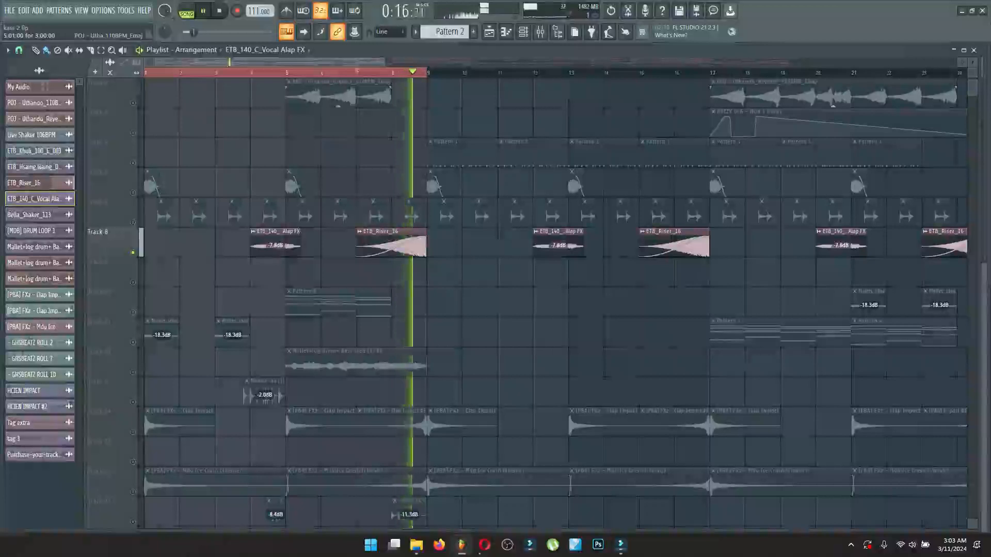
{"action": "key", "text": "space"}
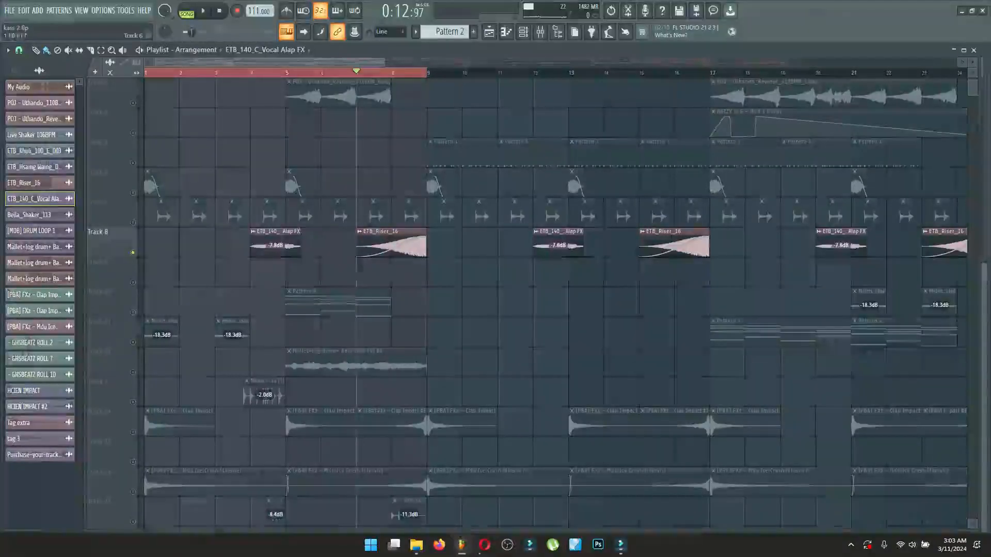
Step: Solo Track 11 and play its Mallet+log drum+ Bass idea clips from the start of the song
{"action": "scroll", "coordinate": [528, 302], "scroll_direction": "down", "scroll_amount": 2}
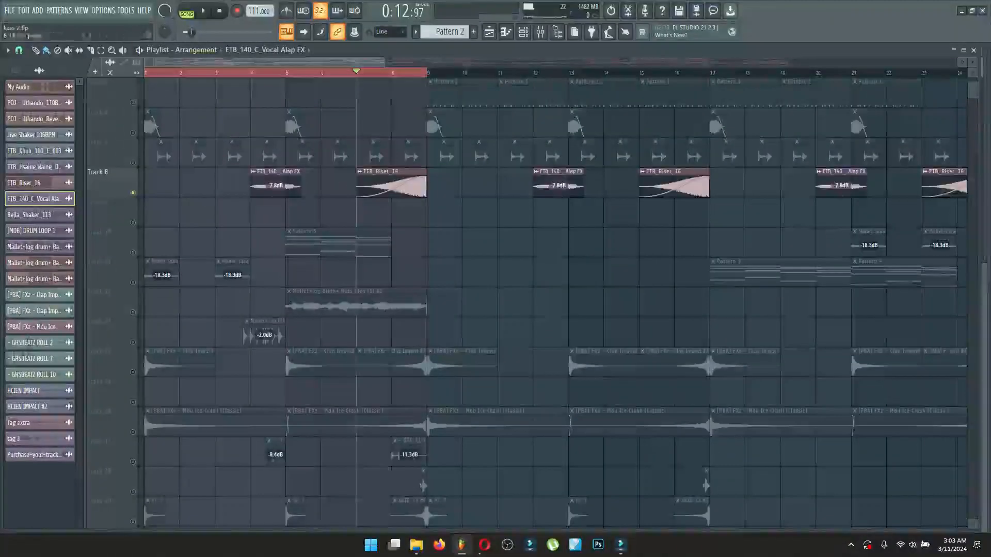
{"action": "key", "text": "space"}
{"action": "right_click", "coordinate": [133, 283]}
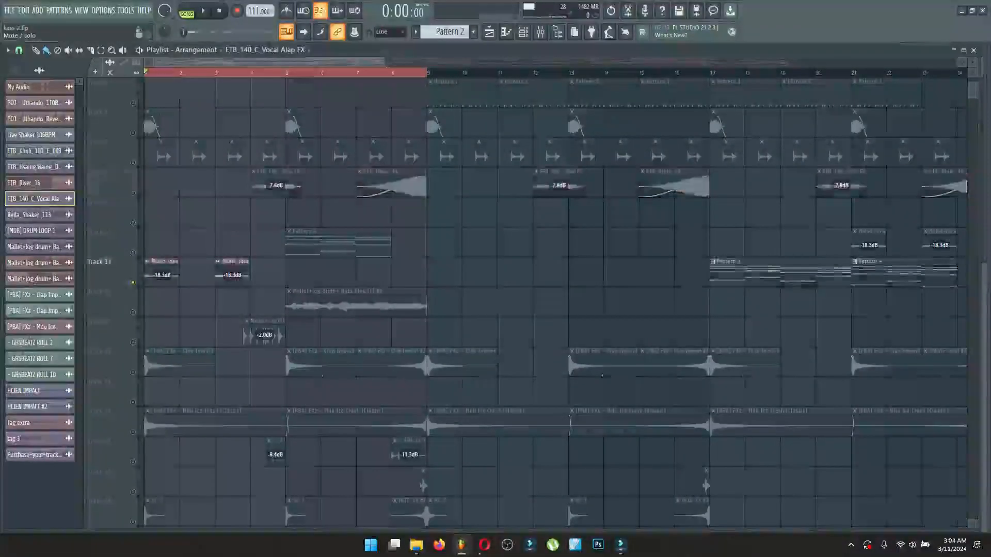
{"action": "key", "text": "space"}
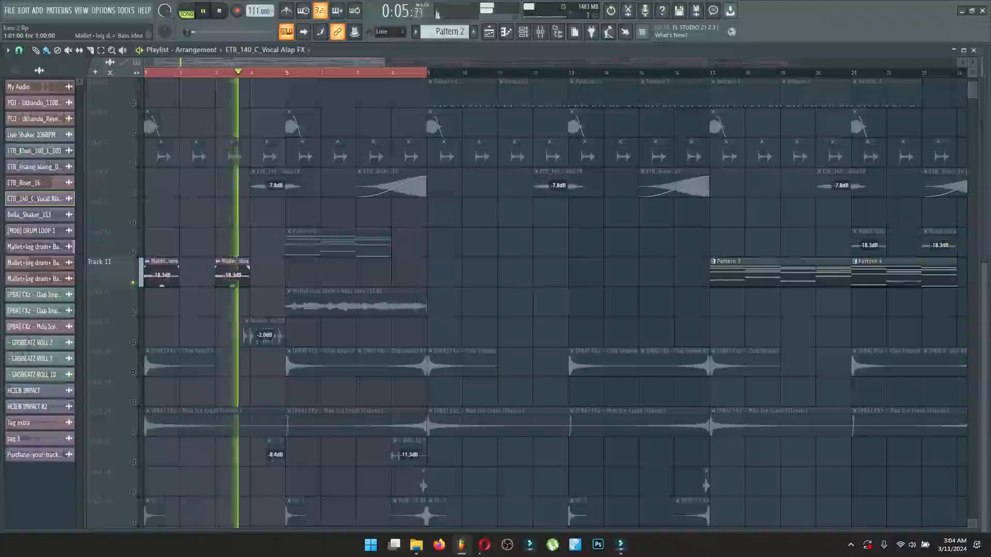
{"action": "key", "text": "space"}
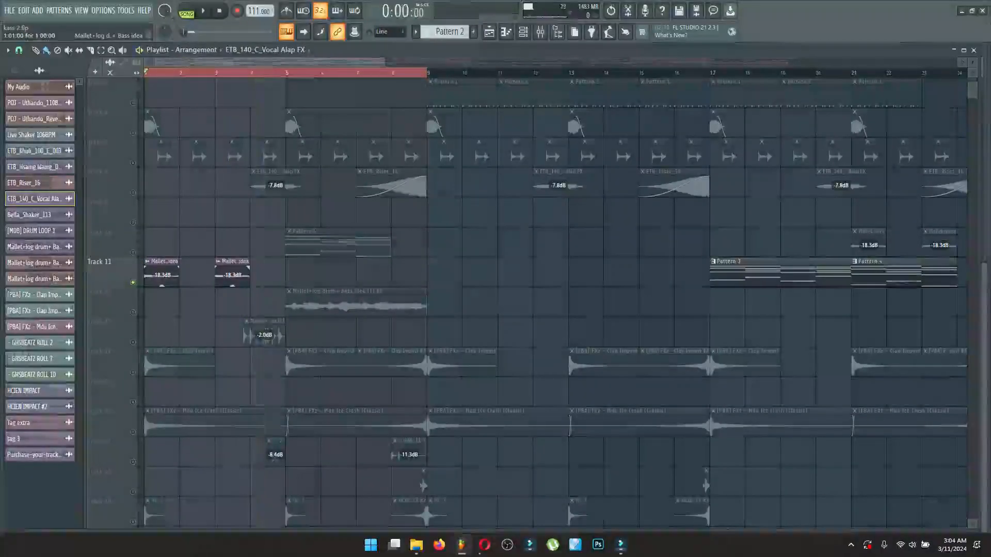
Step: Inspect the channel settings of both Mallet+log drum+ Bass idea clips on Track 11 and close them
{"action": "double_click", "coordinate": [165, 276]}
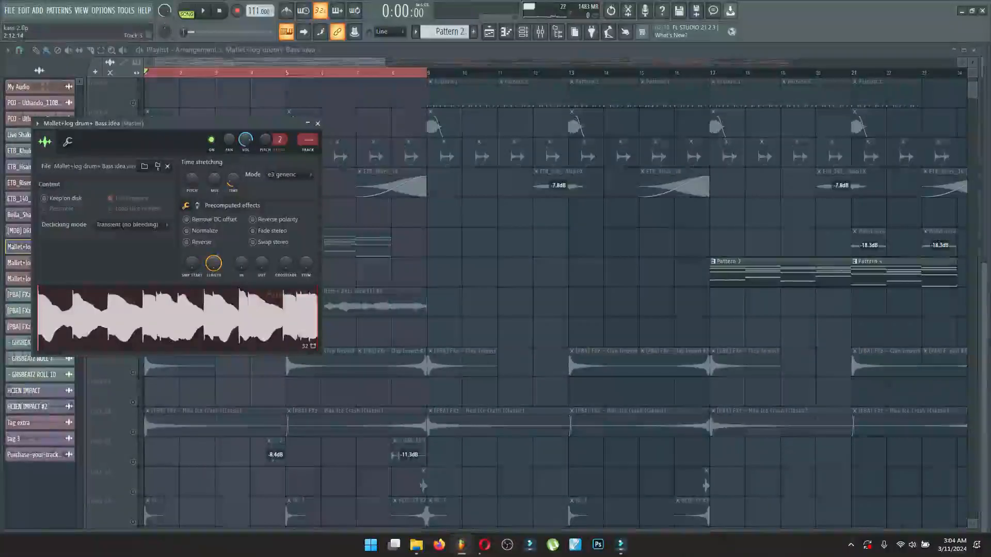
{"action": "key", "text": "Escape"}
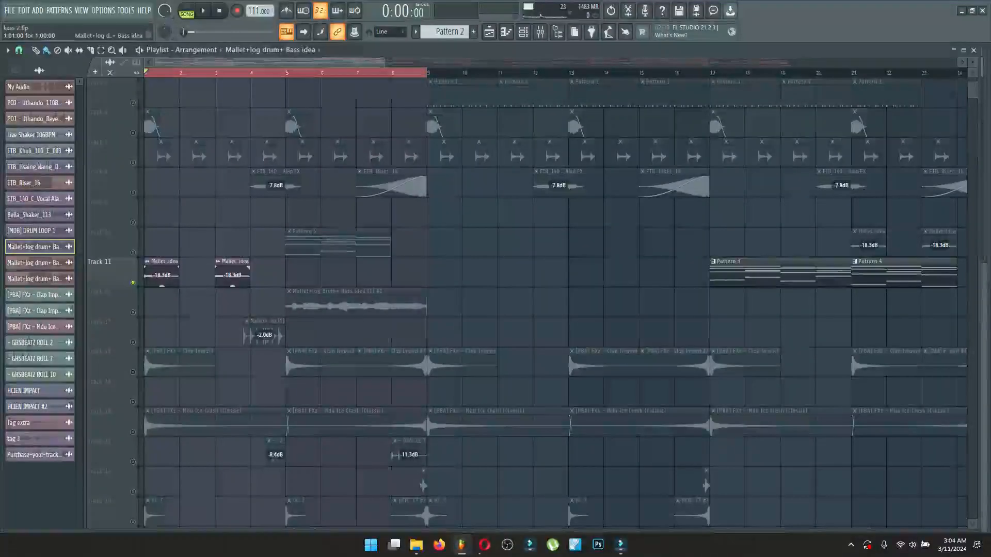
{"action": "double_click", "coordinate": [163, 275]}
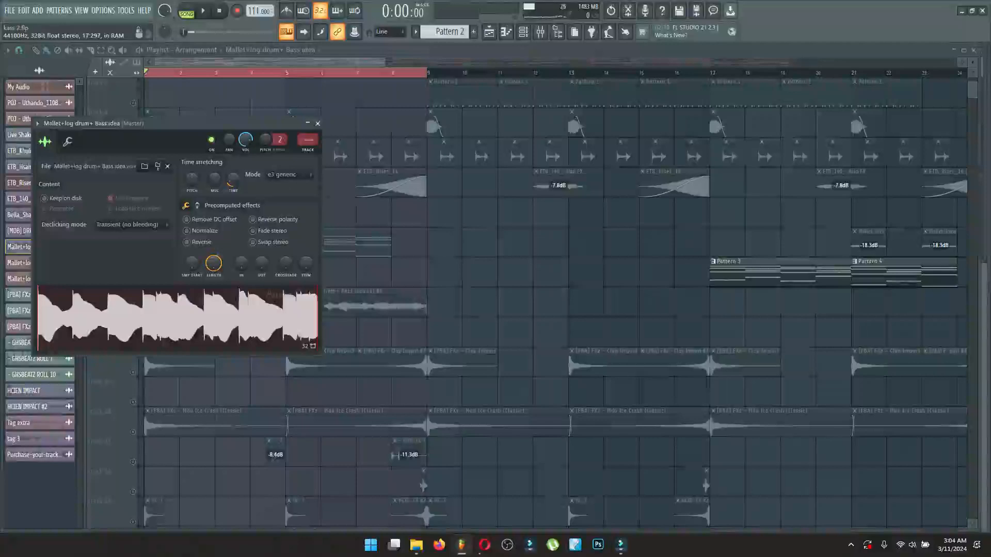
{"action": "left_click", "coordinate": [317, 124]}
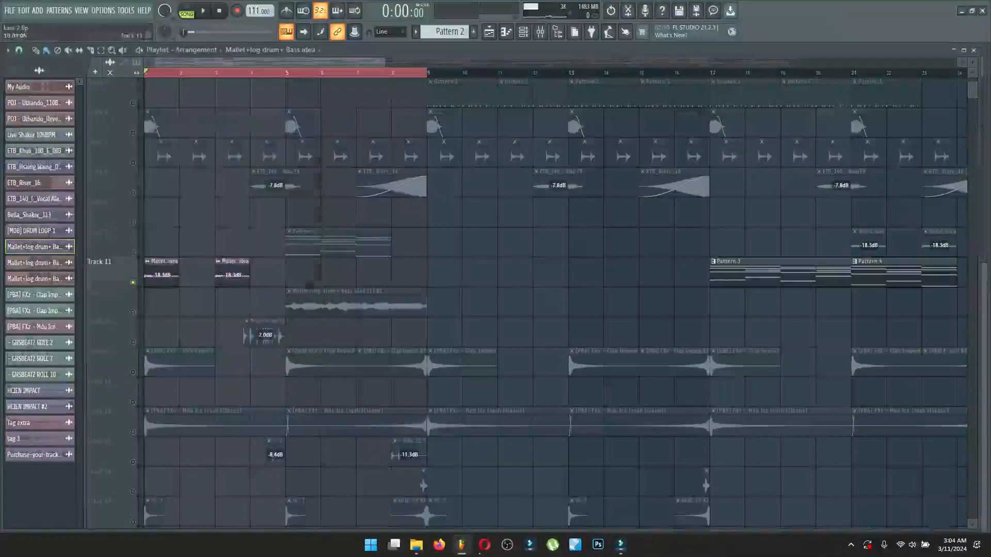
{"action": "double_click", "coordinate": [232, 274]}
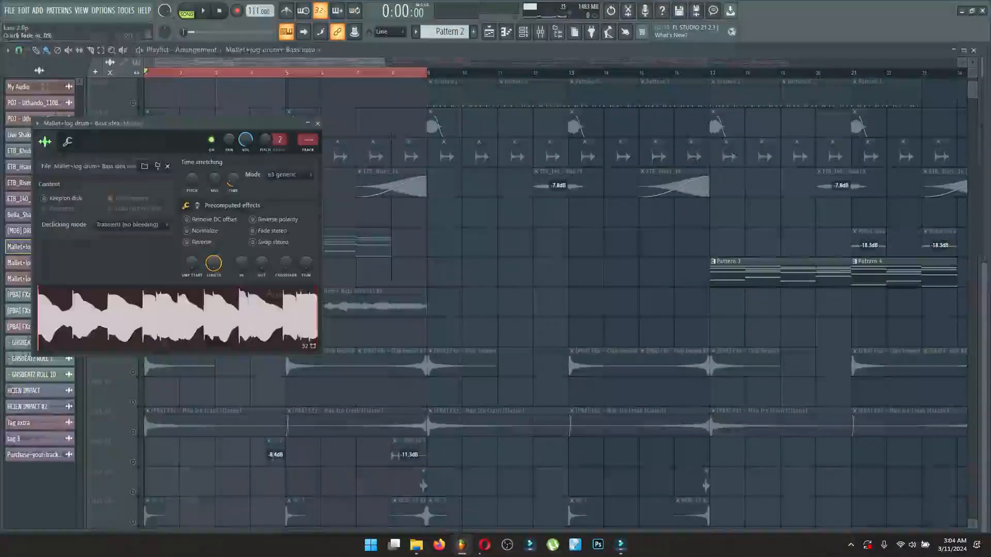
{"action": "left_click", "coordinate": [315, 124]}
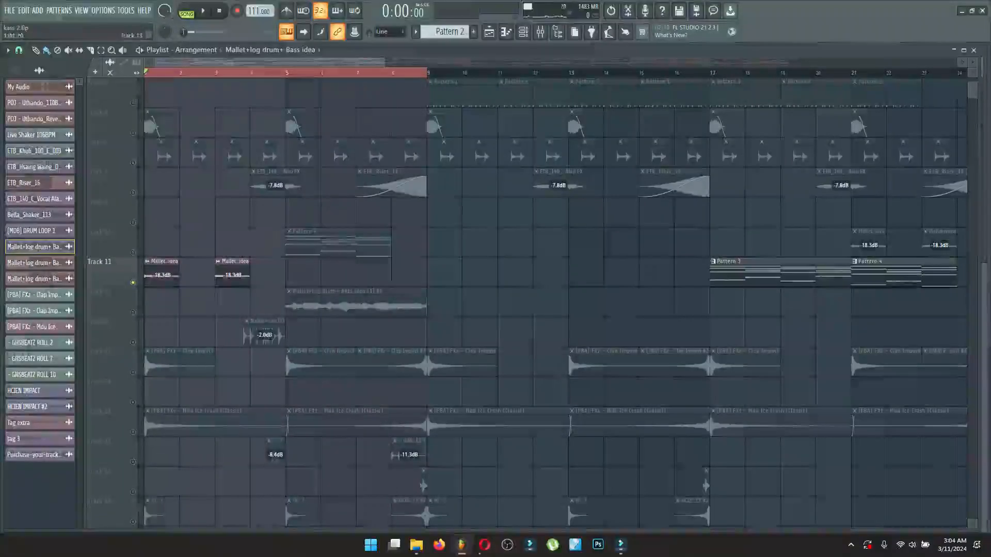
Step: Solo Track 12 and play its Mallet+log drum+ Bass idea (1) #2 clip from bar 5
{"action": "left_click", "coordinate": [285, 73]}
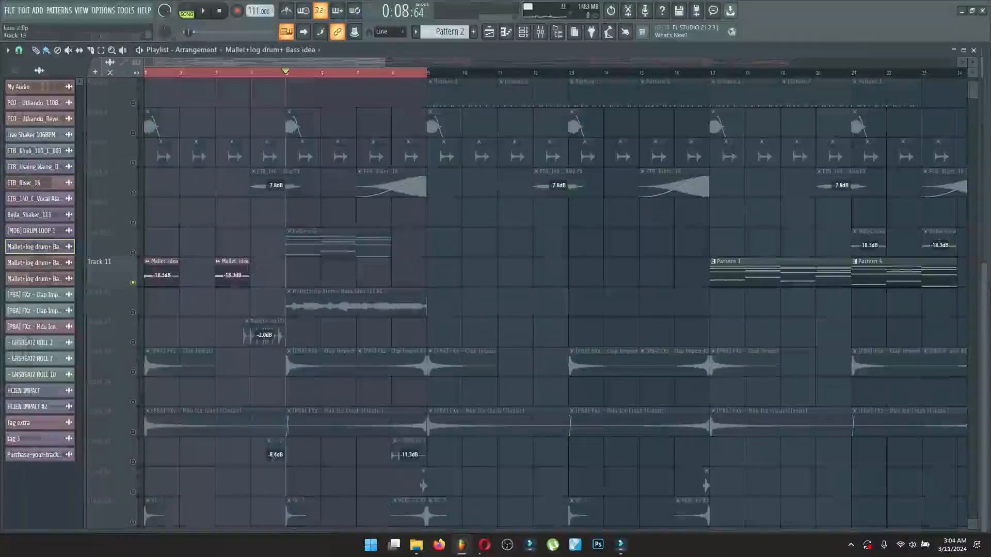
{"action": "right_click", "coordinate": [132, 312]}
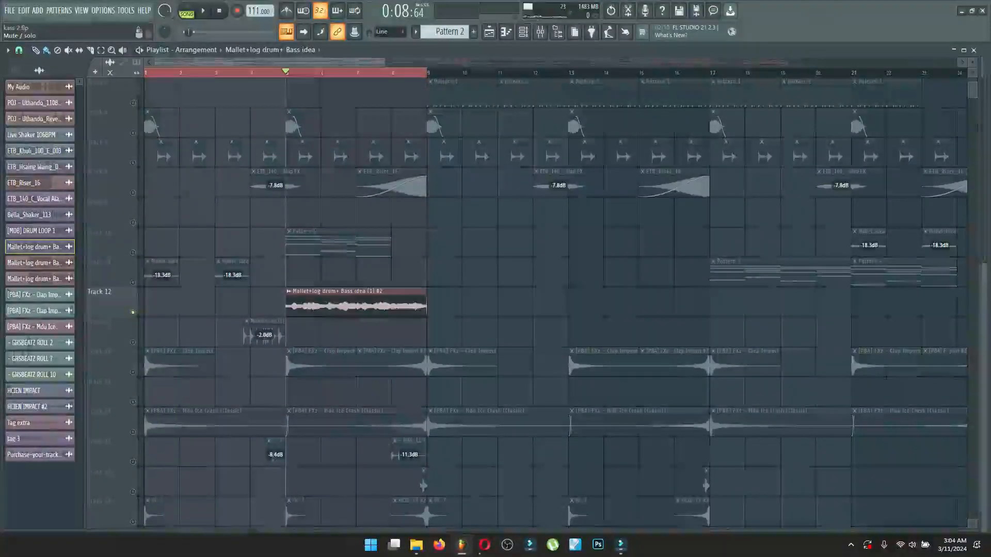
{"action": "key", "text": "space"}
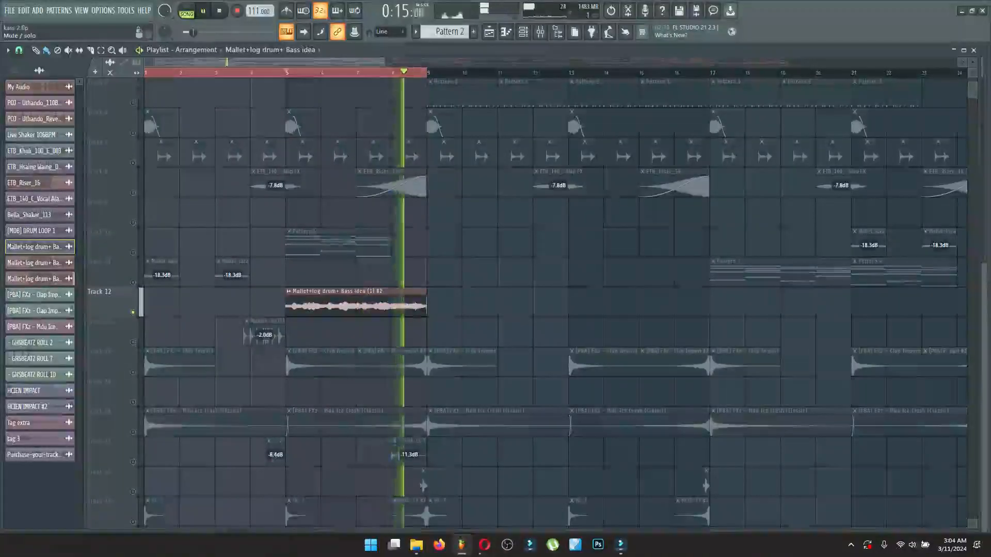
{"action": "key", "text": "space"}
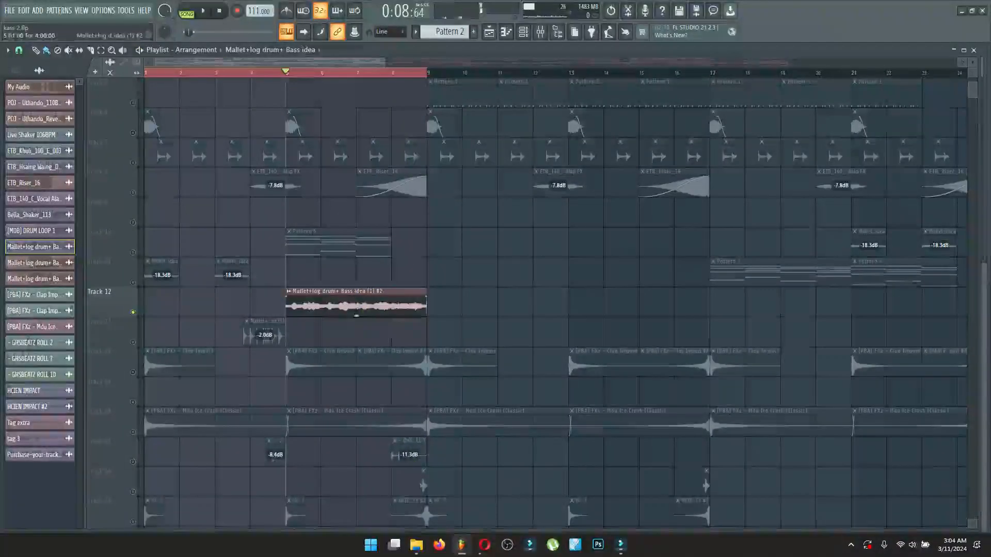
Step: Open the Track 12 clip's channel settings and mixer insert, and examine the settings of its two Transient Processor effects
{"action": "double_click", "coordinate": [357, 306]}
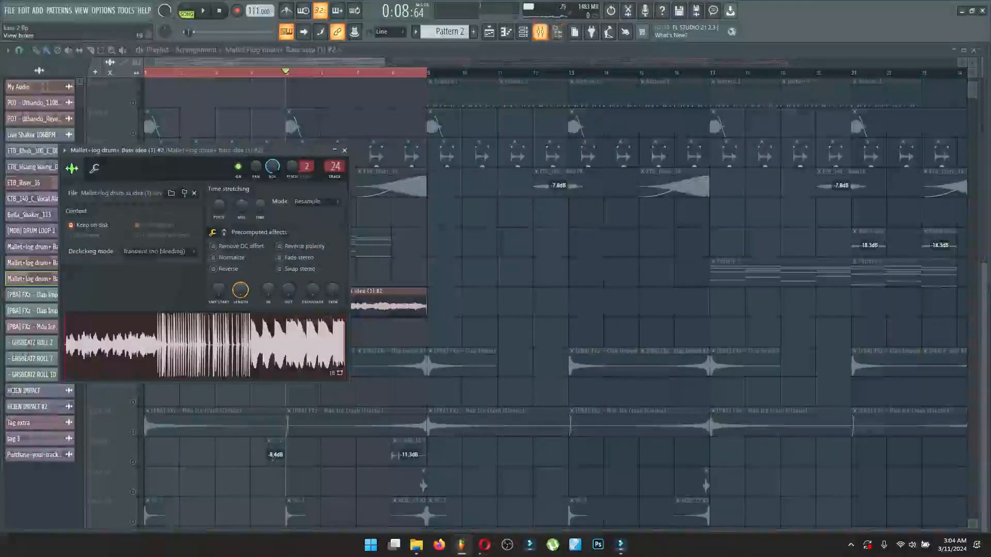
{"action": "left_click", "coordinate": [540, 32]}
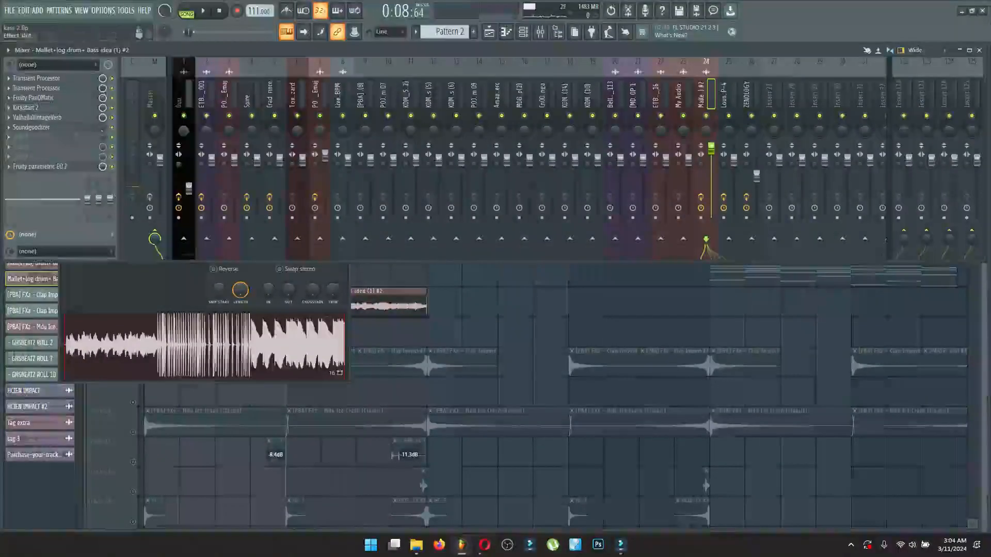
{"action": "left_click", "coordinate": [44, 79]}
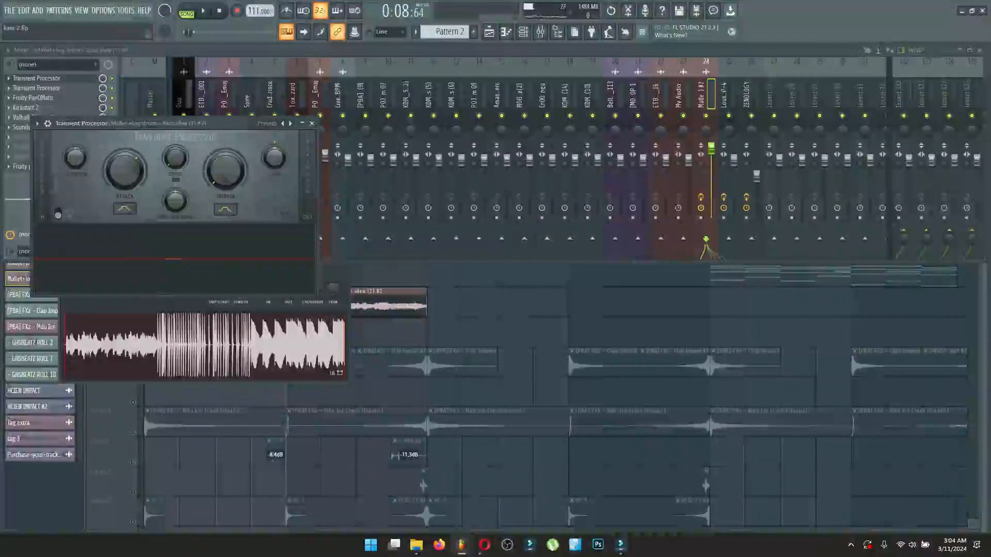
{"action": "left_click", "coordinate": [43, 79]}
{"action": "left_click", "coordinate": [44, 79]}
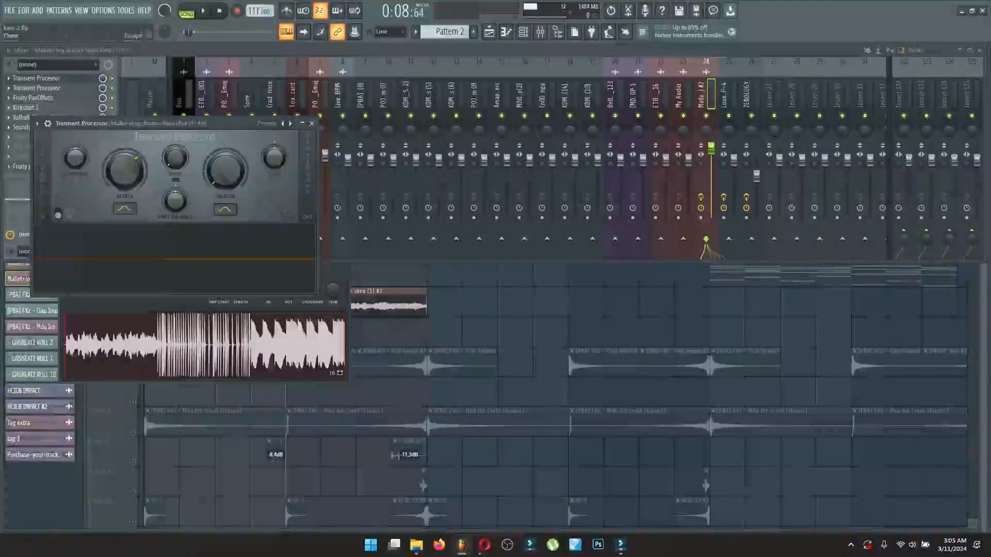
{"action": "left_click", "coordinate": [37, 88]}
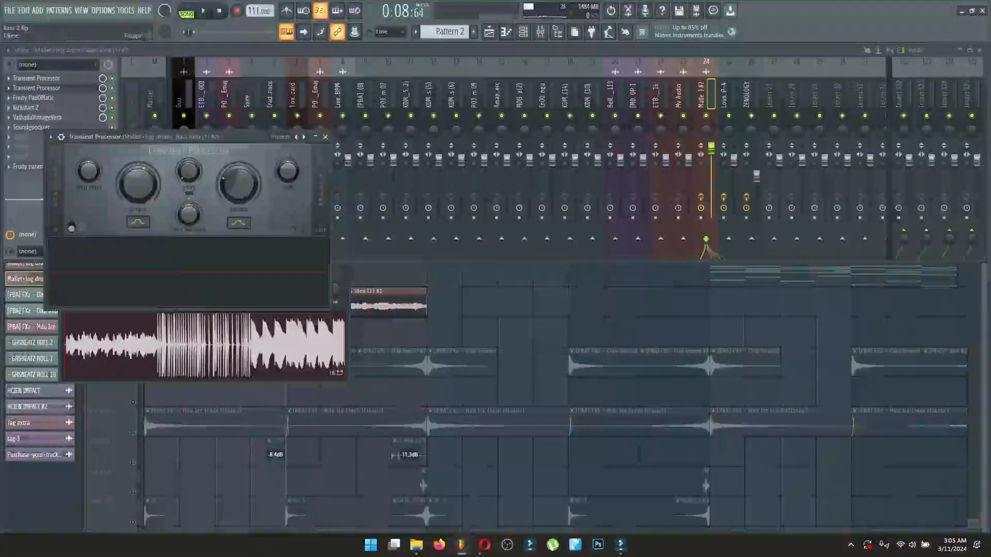
Step: Recheck the Track 12 insert's second Transient Processor, and examine its Fruity PanOMatic and Kickstart 2 settings
{"action": "left_click", "coordinate": [325, 137]}
{"action": "left_click", "coordinate": [36, 88]}
{"action": "left_click", "coordinate": [325, 137]}
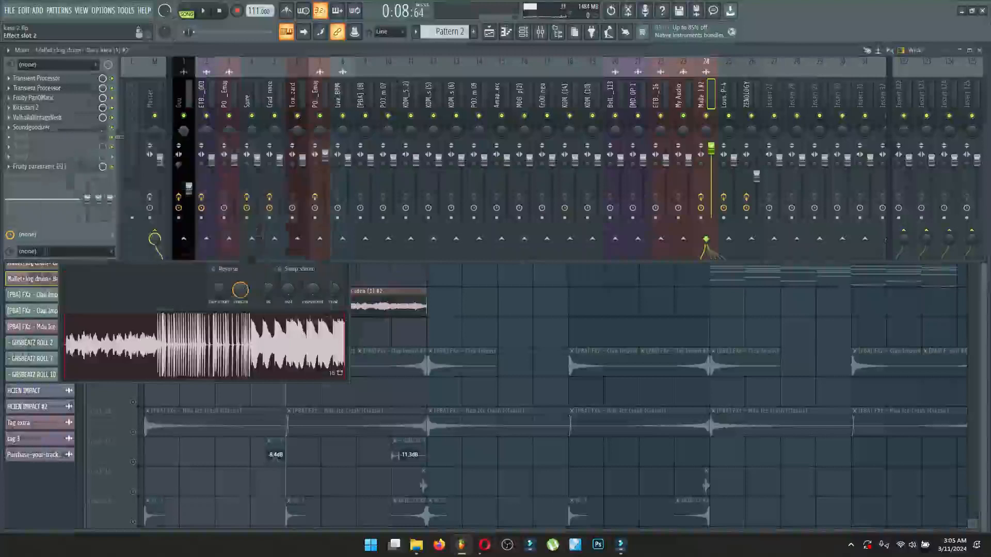
{"action": "left_click", "coordinate": [34, 99]}
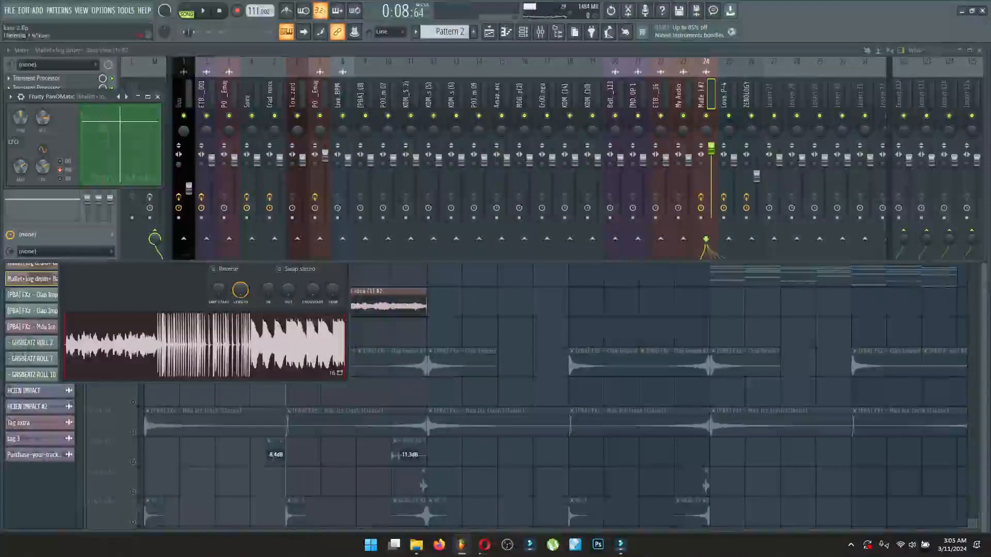
{"action": "left_click", "coordinate": [158, 97]}
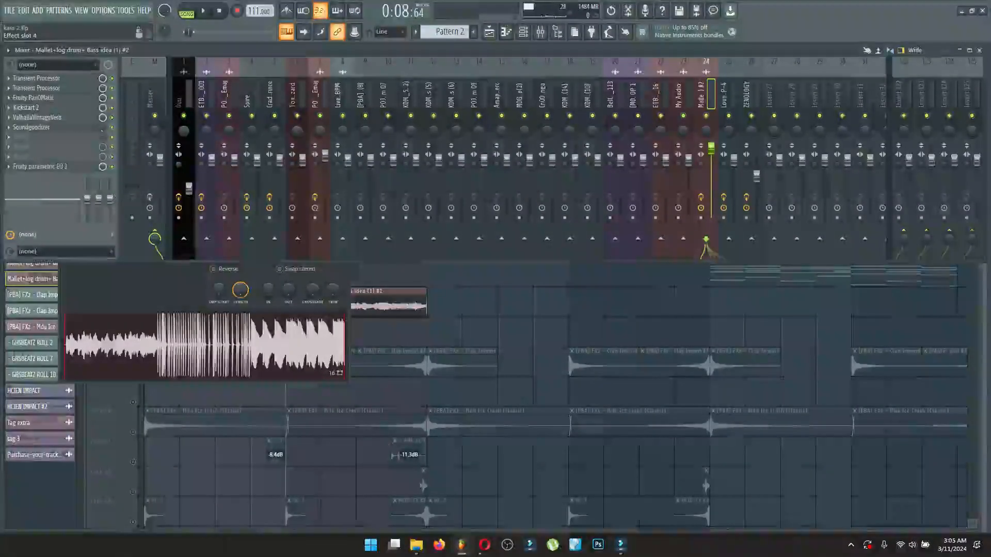
{"action": "left_click", "coordinate": [30, 107]}
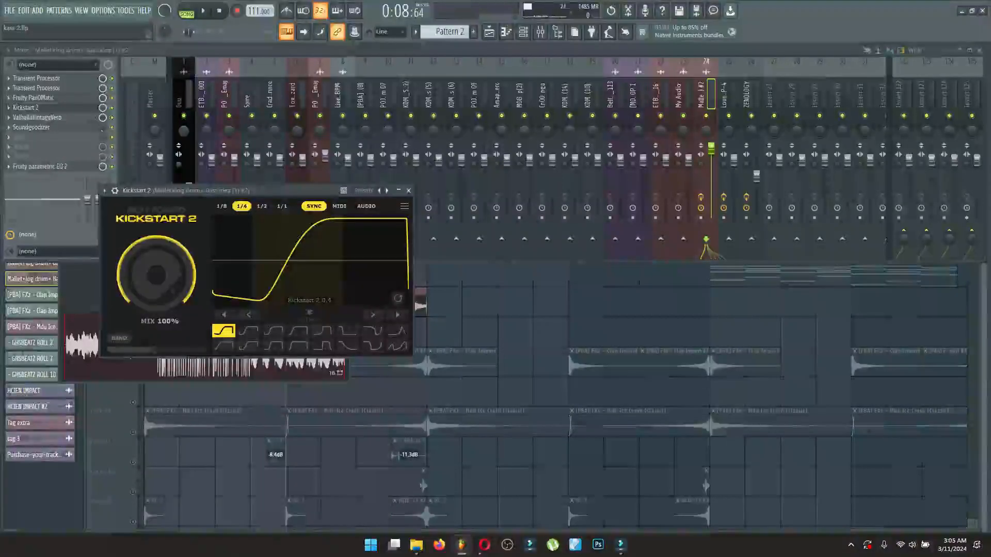
{"action": "left_click", "coordinate": [408, 191]}
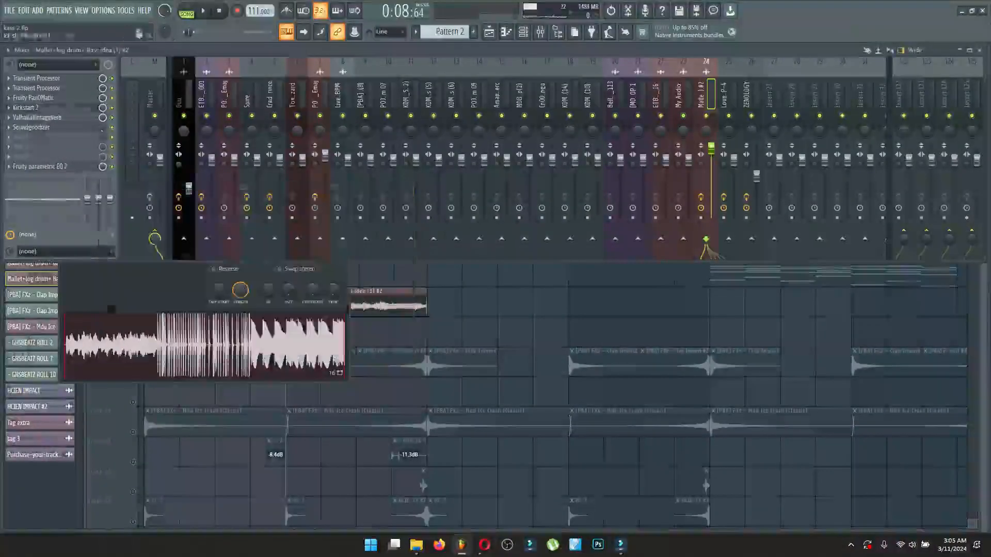
Step: Examine the same insert's ValhallaVintageVerb, Soundgoodizer and Fruity parametric EQ 2 settings, and return to the playlist
{"action": "left_click", "coordinate": [31, 118]}
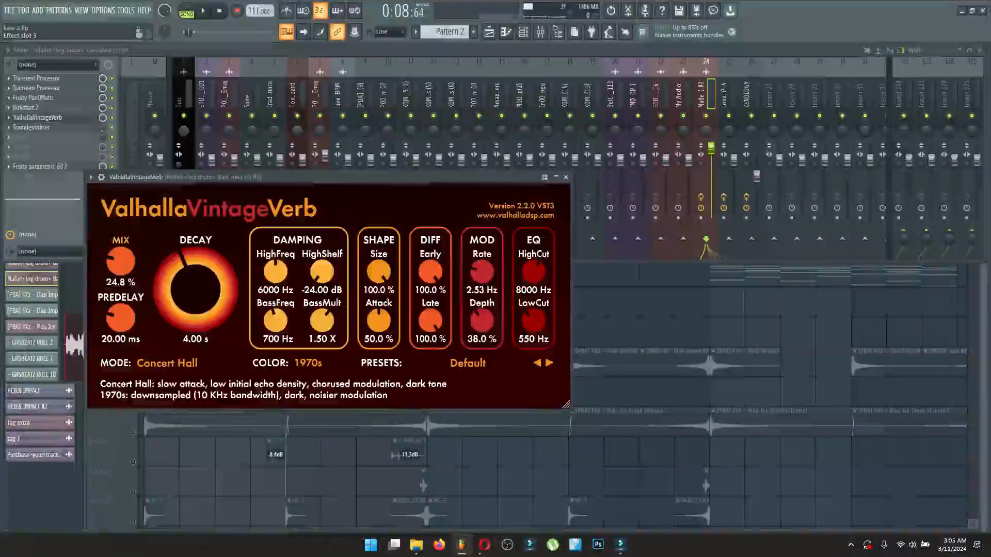
{"action": "left_click", "coordinate": [37, 118]}
{"action": "left_click", "coordinate": [31, 127]}
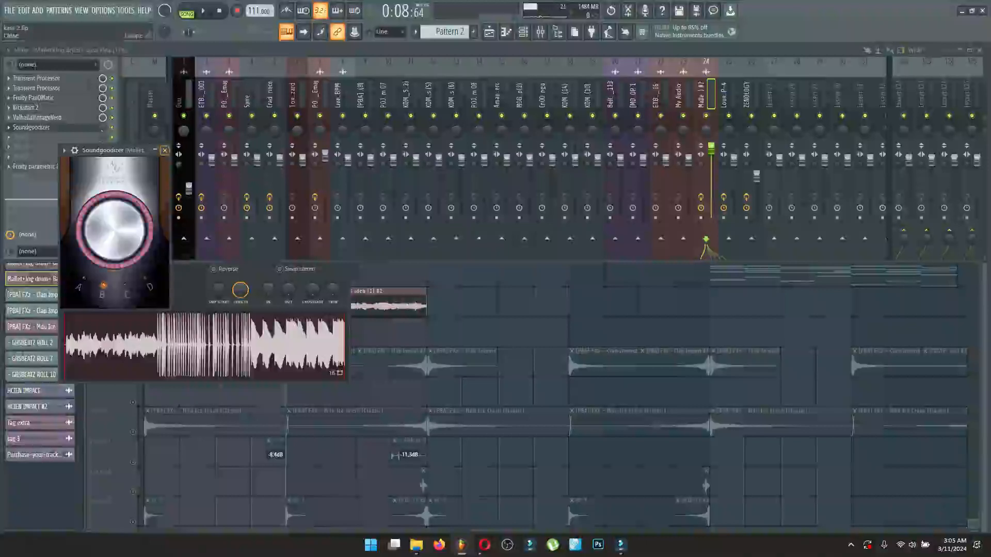
{"action": "left_click", "coordinate": [165, 150]}
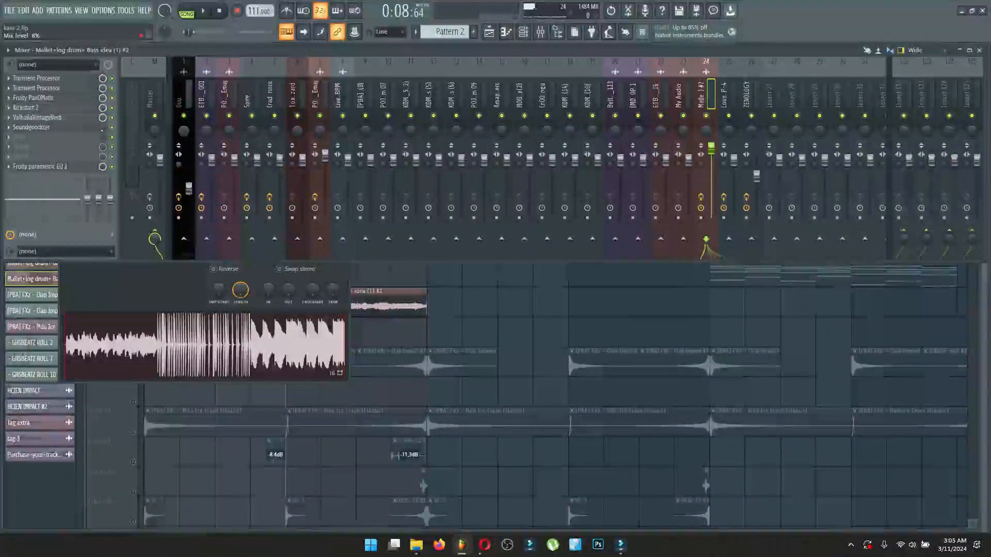
{"action": "left_click", "coordinate": [40, 167]}
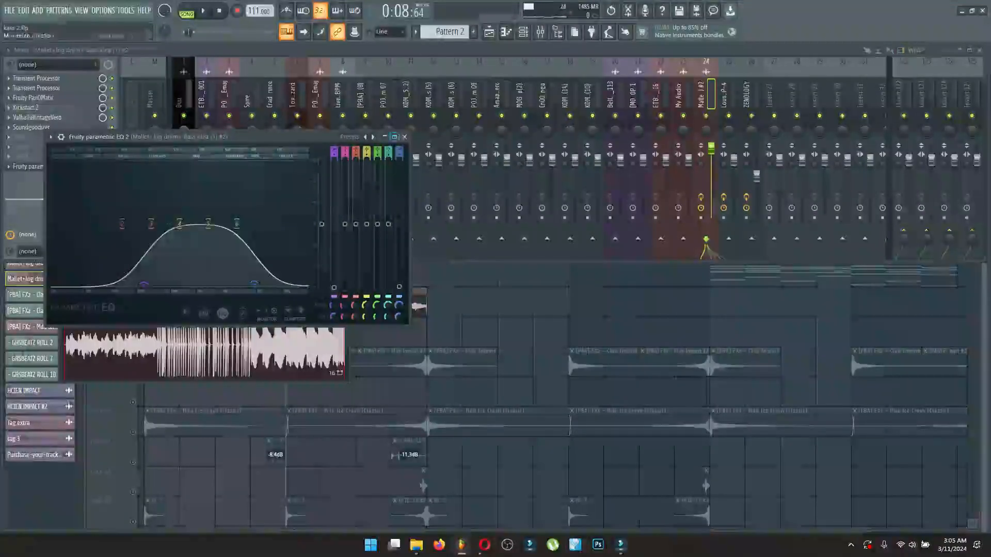
{"action": "left_click", "coordinate": [405, 136]}
{"action": "left_click", "coordinate": [500, 304]}
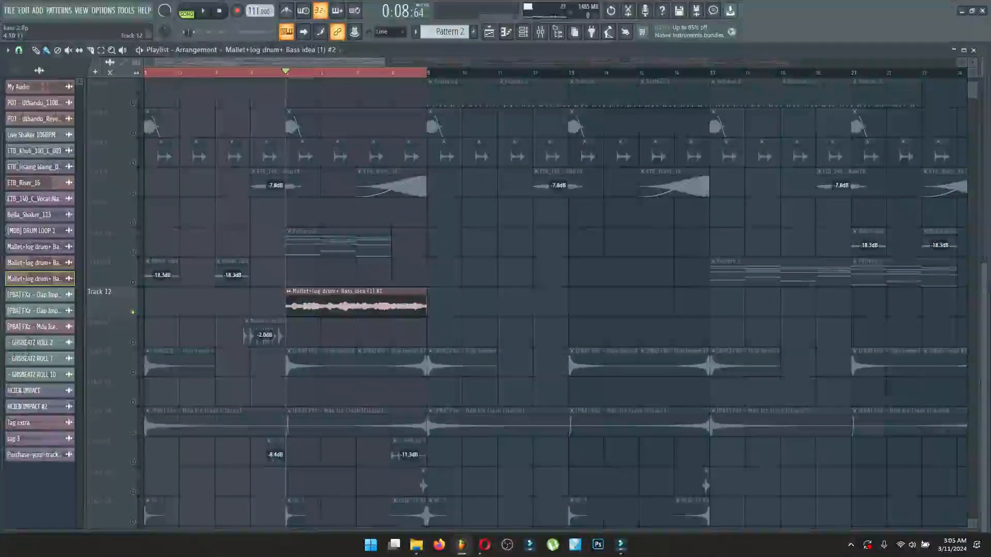
Step: Solo Track 13 and play its Mallet+log drum+ Bass idea (1) clip from bar 4
{"action": "right_click", "coordinate": [139, 341]}
{"action": "right_click", "coordinate": [133, 342]}
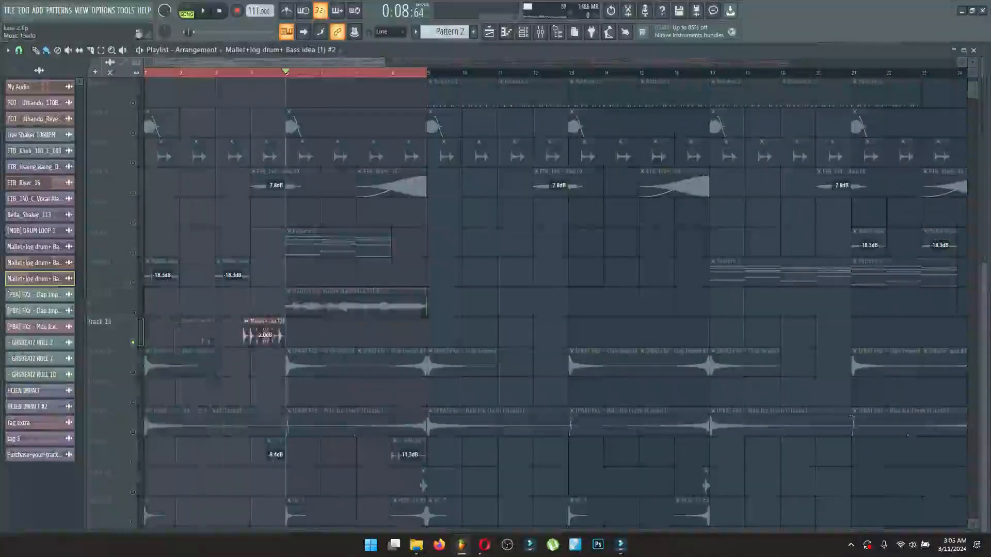
{"action": "key", "text": "space"}
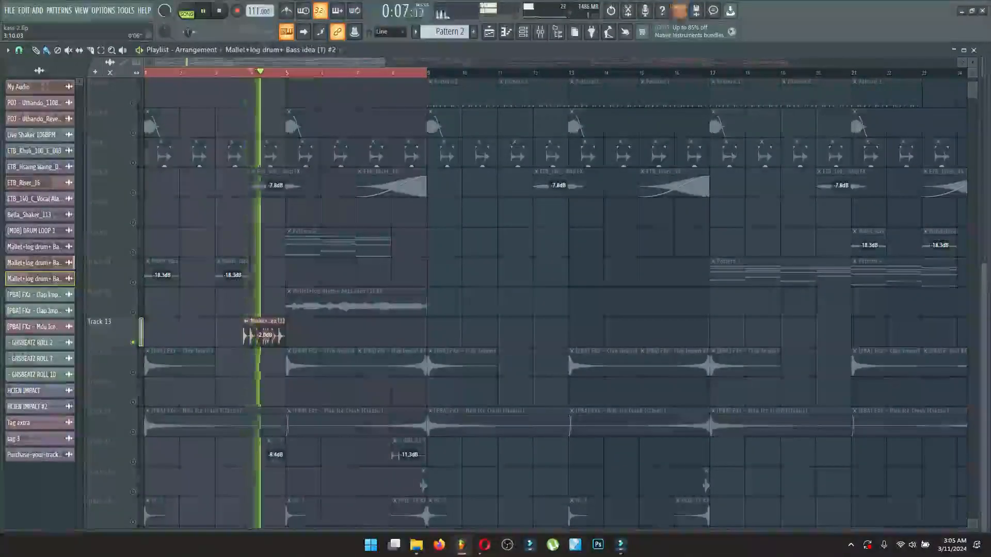
{"action": "key", "text": "space"}
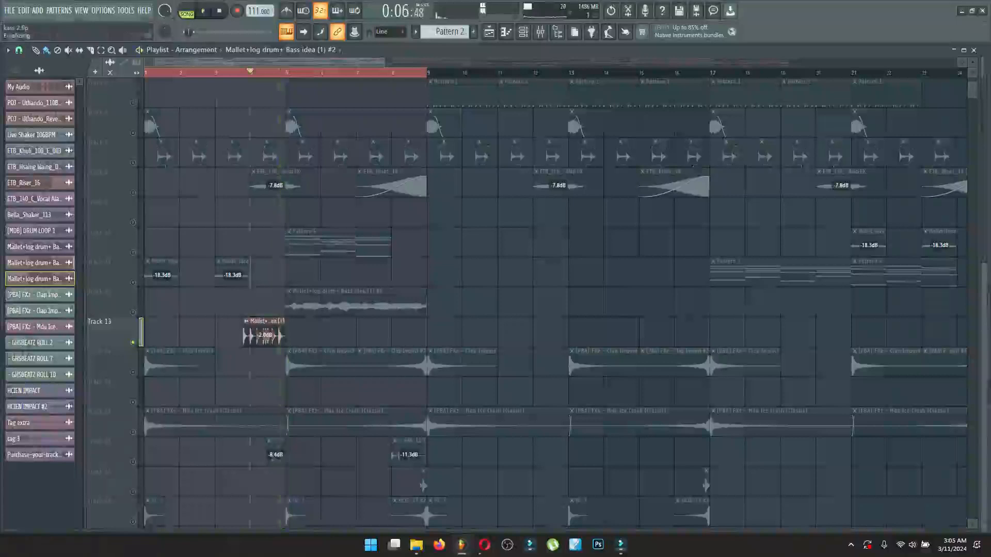
Step: Inspect the Track 13 clip's channel settings, close them, and replay the clip from bar 3
{"action": "double_click", "coordinate": [263, 334]}
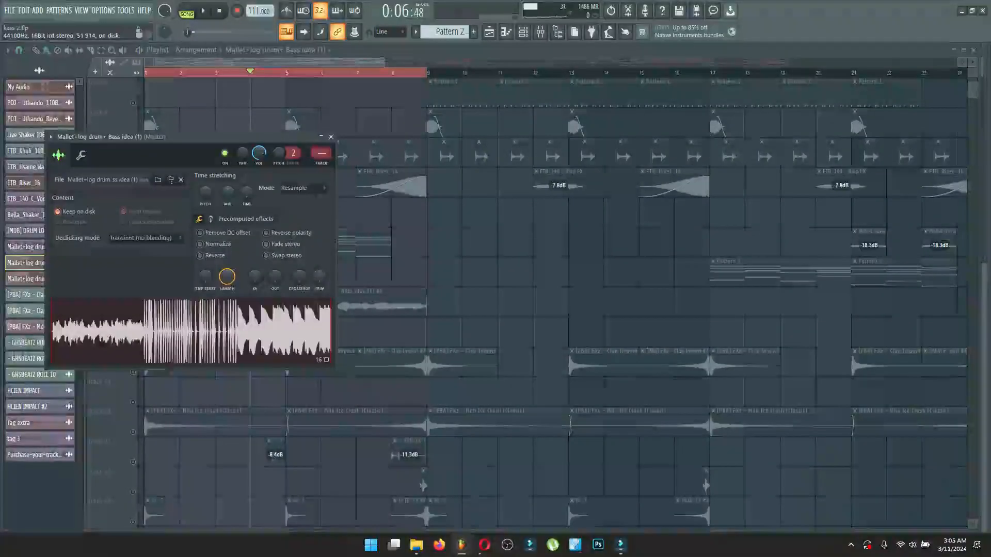
{"action": "key", "text": "Escape"}
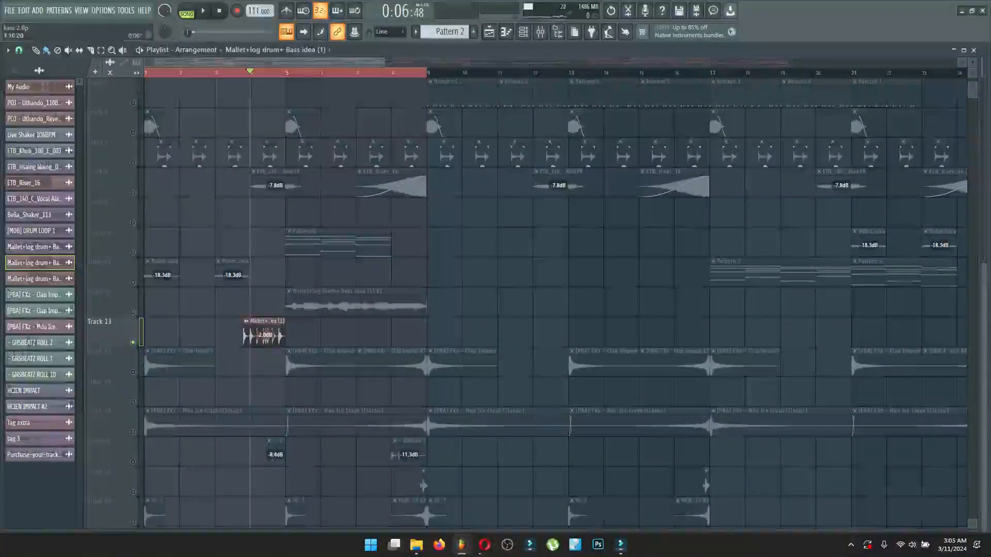
{"action": "key", "text": "space"}
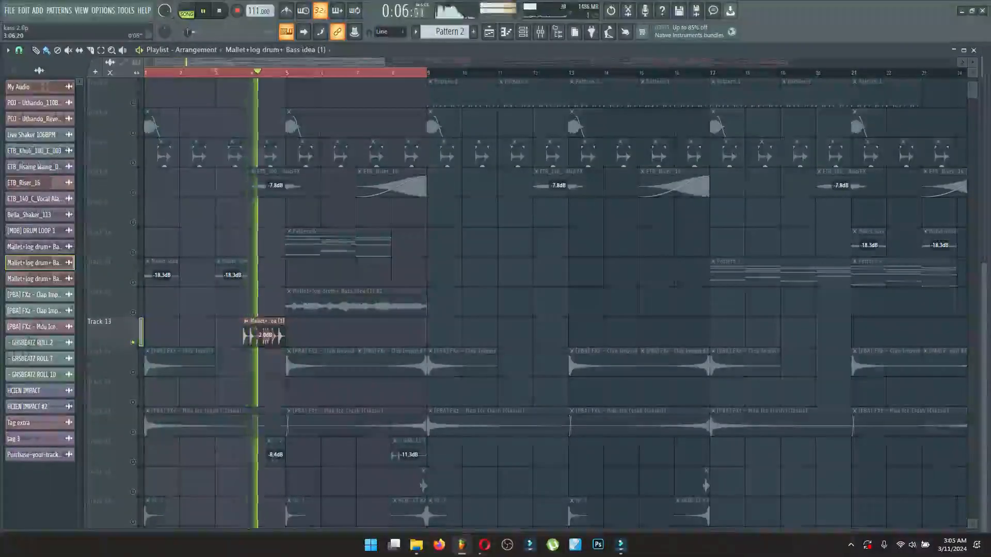
{"action": "key", "text": "space"}
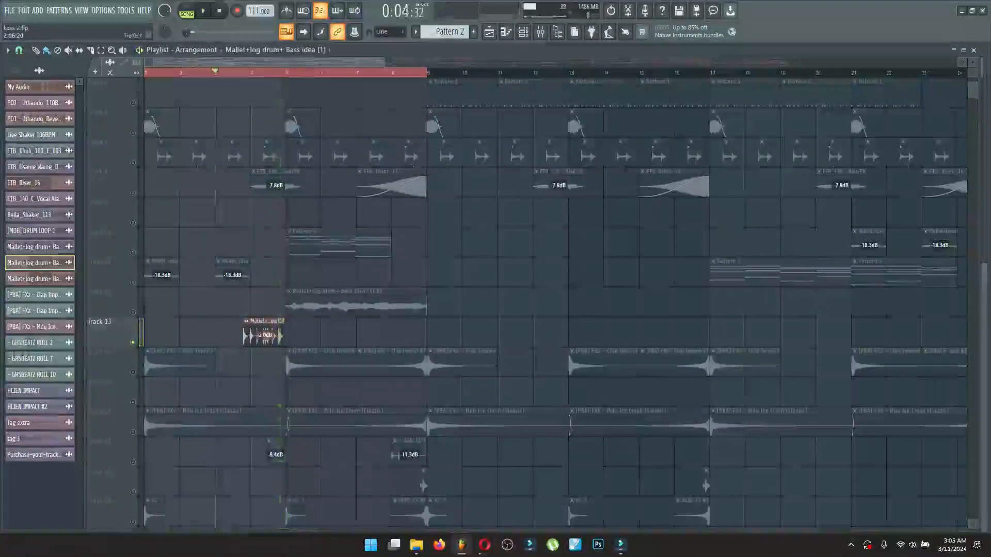
Step: Unmute Tracks 14, 16 and 19, mute Track 13, and move the playhead to the start of the song
{"action": "scroll", "coordinate": [555, 299], "scroll_direction": "down", "scroll_amount": 4}
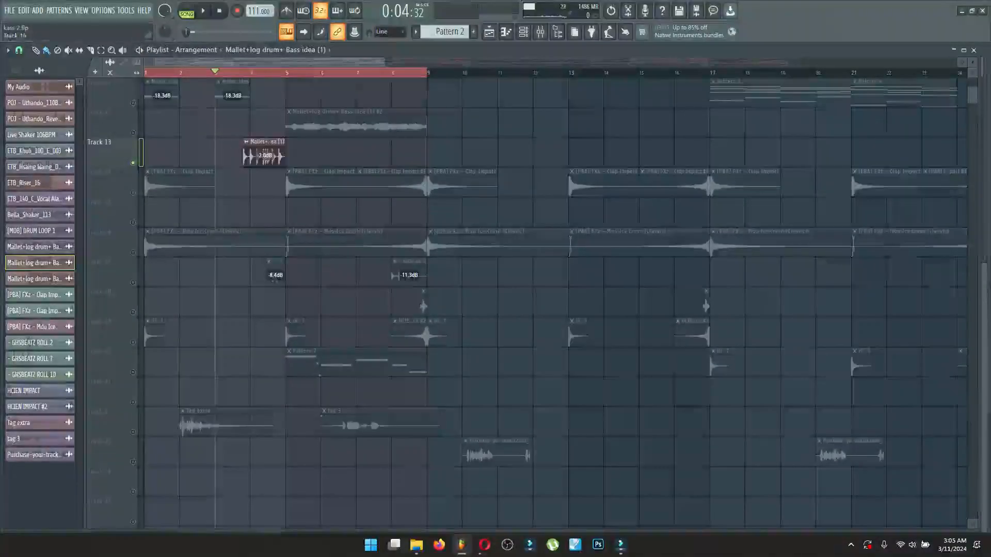
{"action": "left_click", "coordinate": [132, 253]}
{"action": "left_click", "coordinate": [132, 192]}
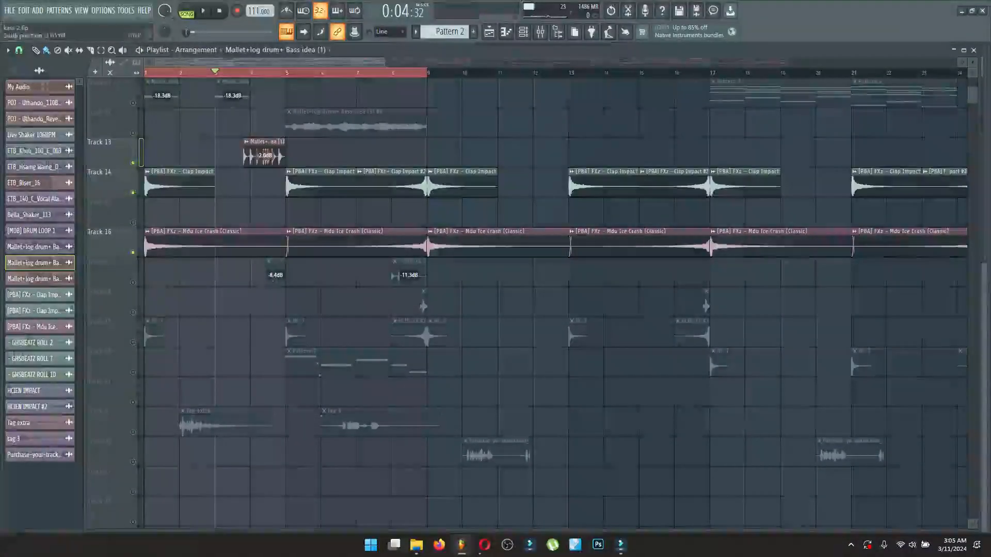
{"action": "left_click", "coordinate": [146, 72]}
{"action": "left_click", "coordinate": [133, 163]}
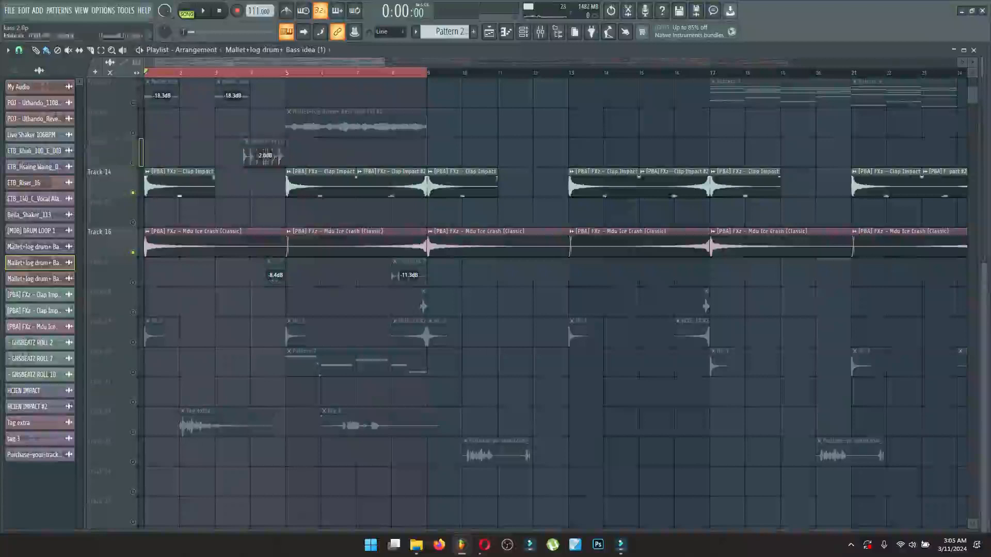
{"action": "left_click", "coordinate": [133, 342]}
Step: Play the impact and crash clips from the start of the song, and unmute Tracks 17 and 18 as well
{"action": "key", "text": "space"}
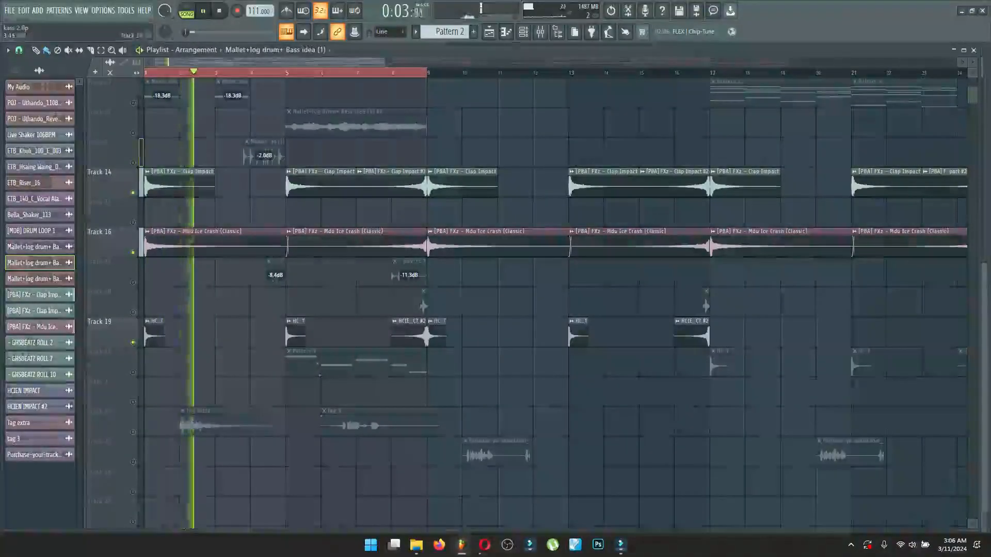
{"action": "key", "text": "space"}
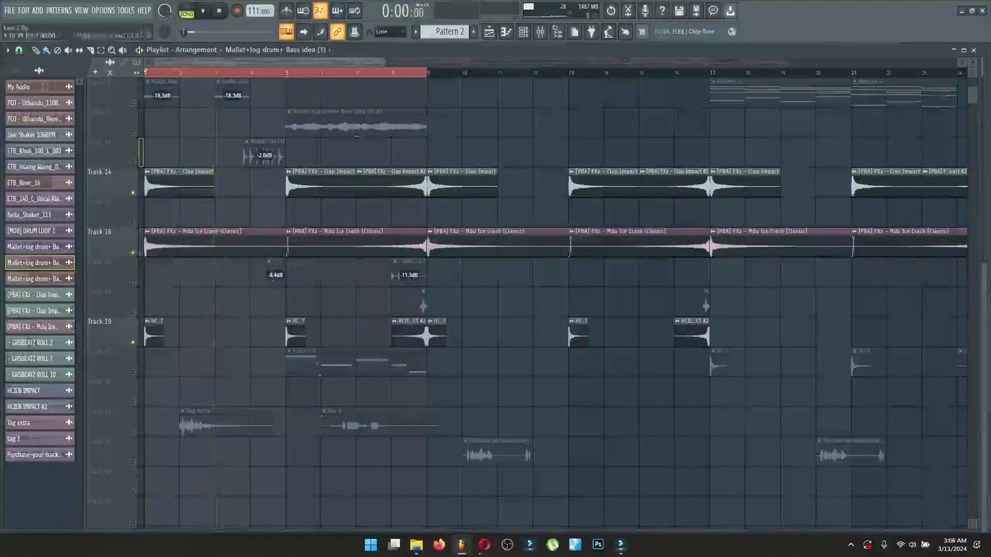
{"action": "key", "text": "space"}
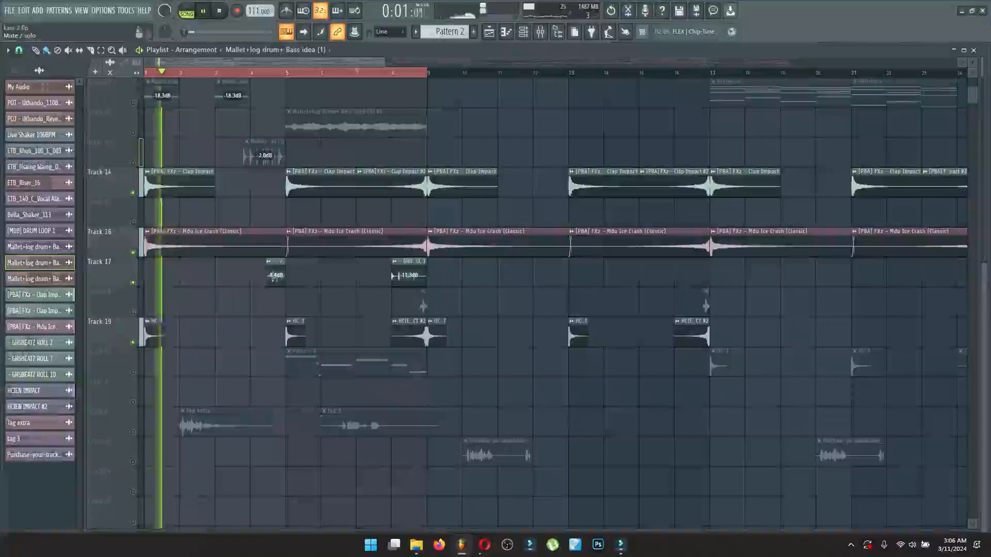
{"action": "left_click", "coordinate": [132, 312]}
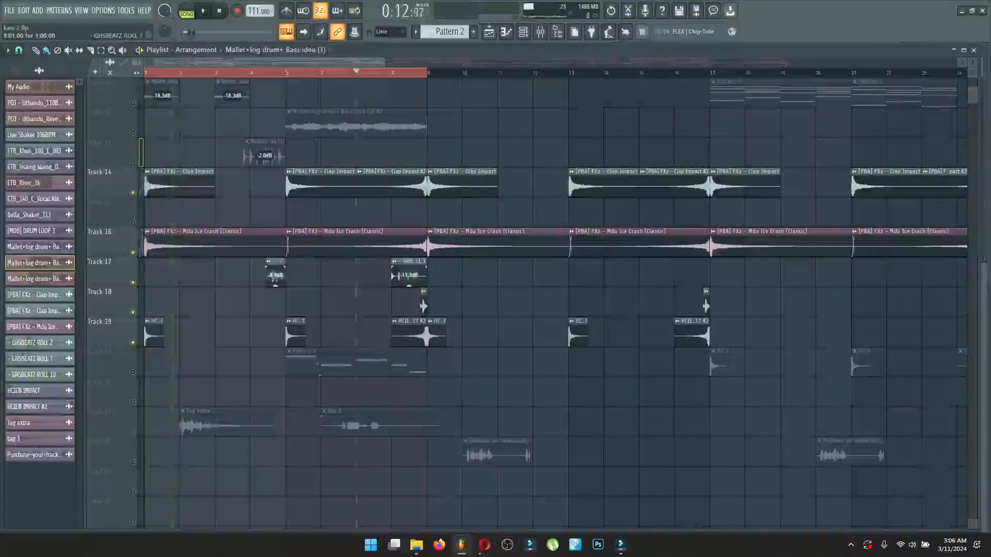
Step: Inspect the channel settings of the GHSBEATZ ROLL 7, ROLL 10 and ROLL 2 clips on Tracks 17 and 18
{"action": "double_click", "coordinate": [409, 275]}
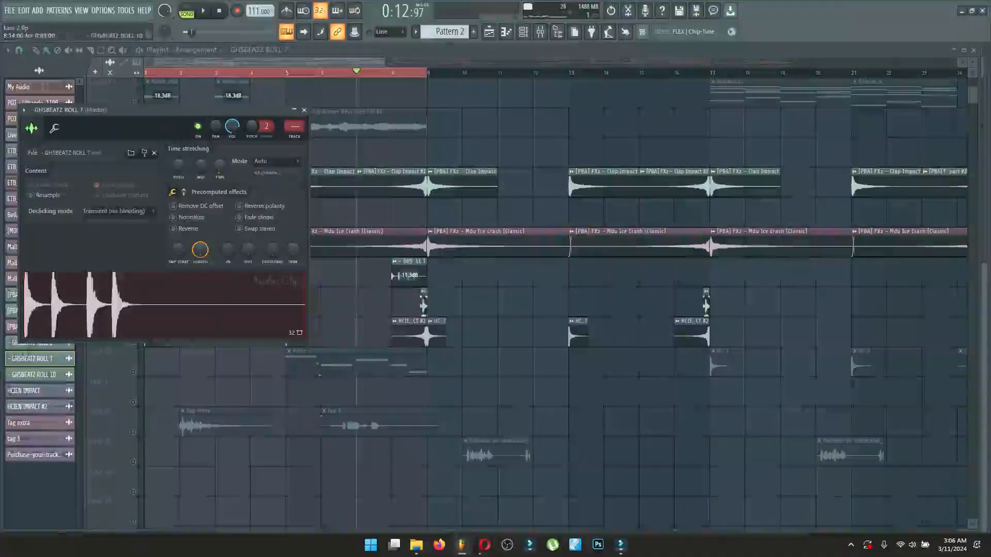
{"action": "double_click", "coordinate": [424, 306]}
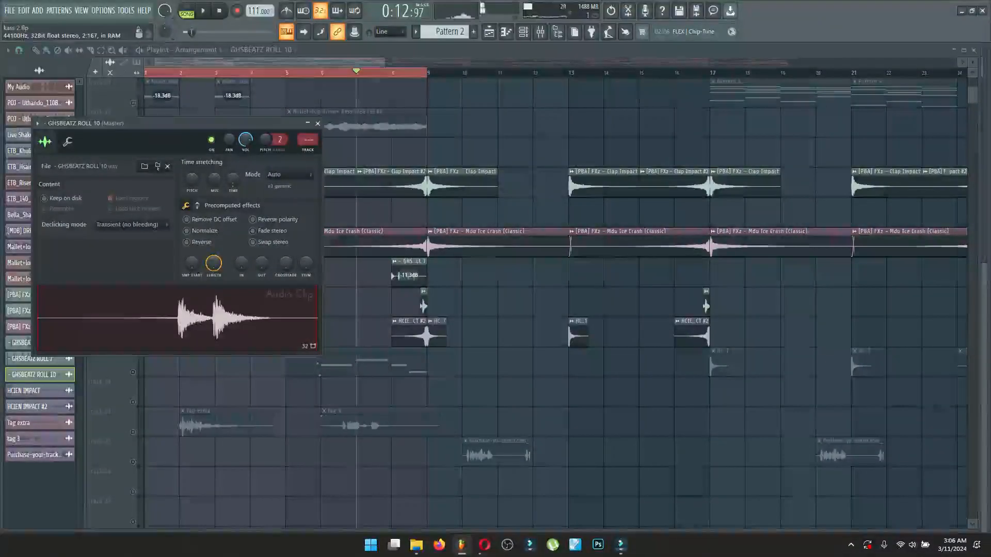
{"action": "key", "text": "Escape"}
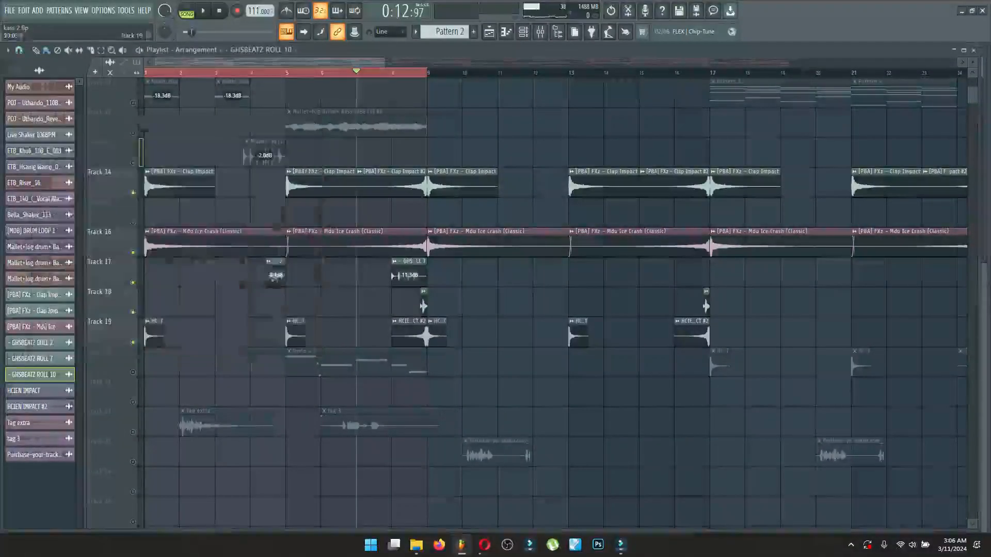
{"action": "double_click", "coordinate": [276, 274]}
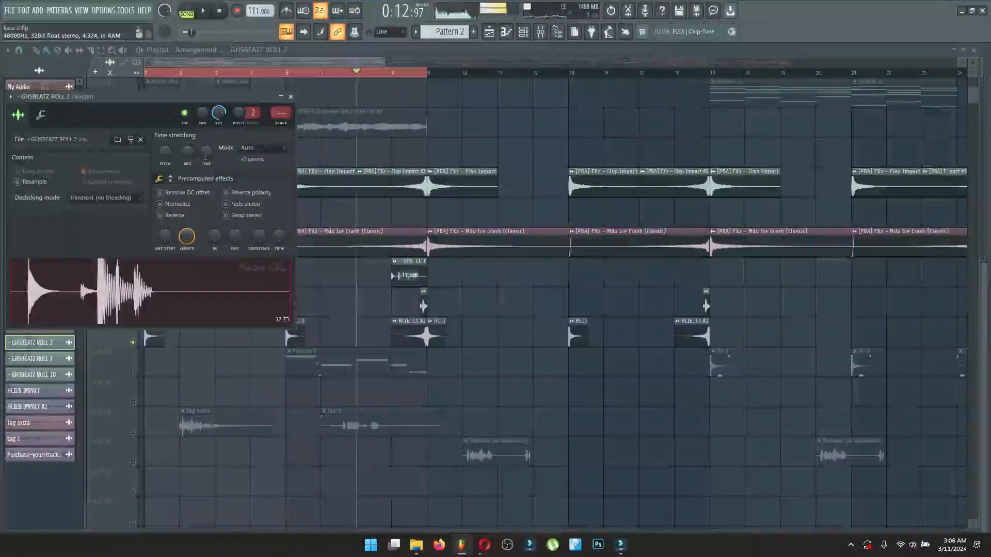
{"action": "key", "text": "Escape"}
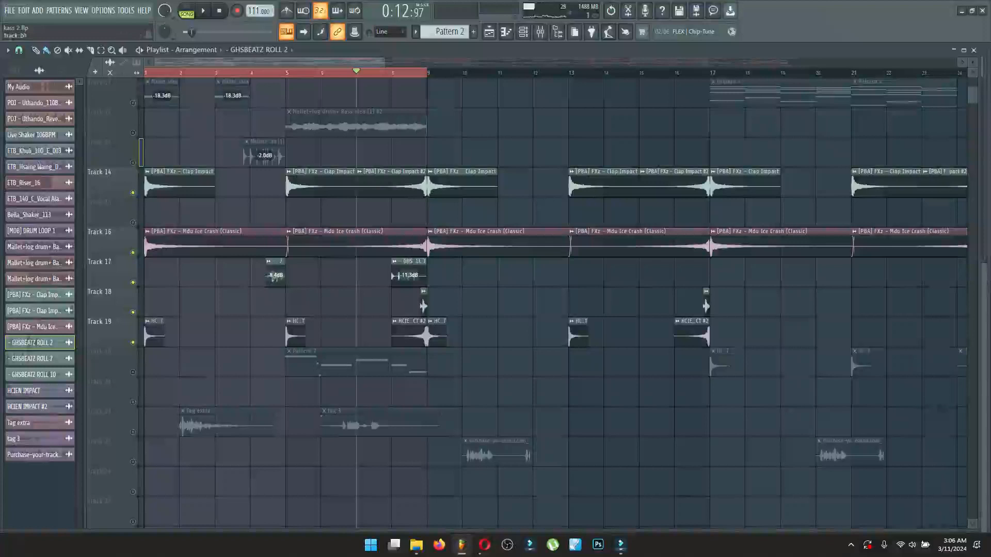
Step: Solo Track 20 and play its Pattern 7 clip from bar 5
{"action": "right_click", "coordinate": [132, 373]}
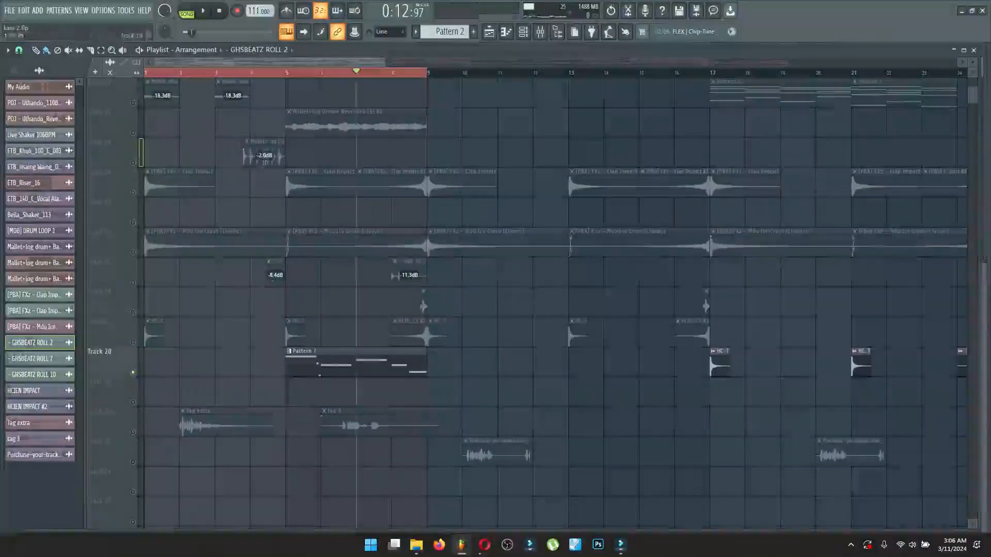
{"action": "key", "text": "space"}
{"action": "key", "text": "space"}
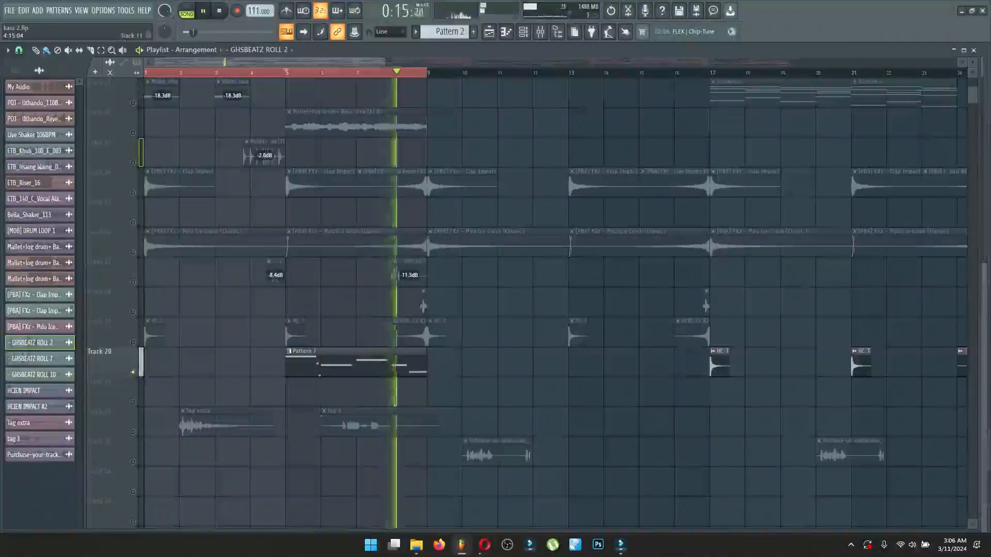
{"action": "key", "text": "space"}
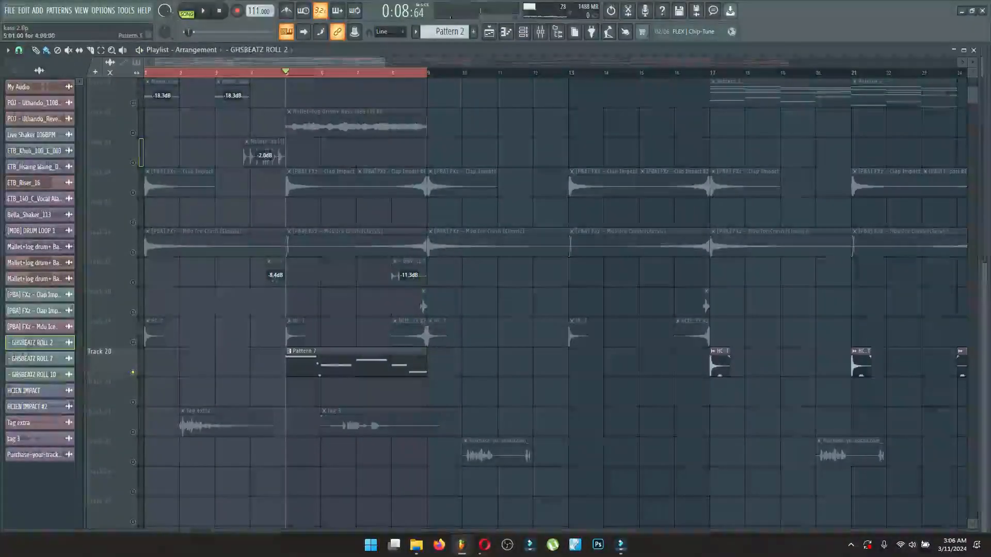
Step: Select the Pattern 7 clip and open its ZENOLOGY instrument from the channel rack, with the mixer shown
{"action": "left_click", "coordinate": [363, 364]}
{"action": "key", "text": "F9"}
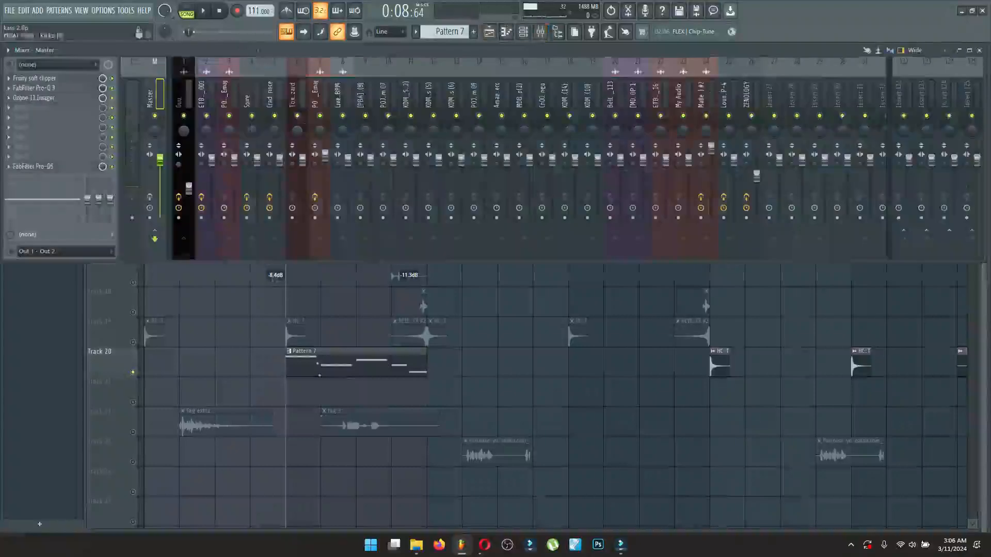
{"action": "key", "text": "F6"}
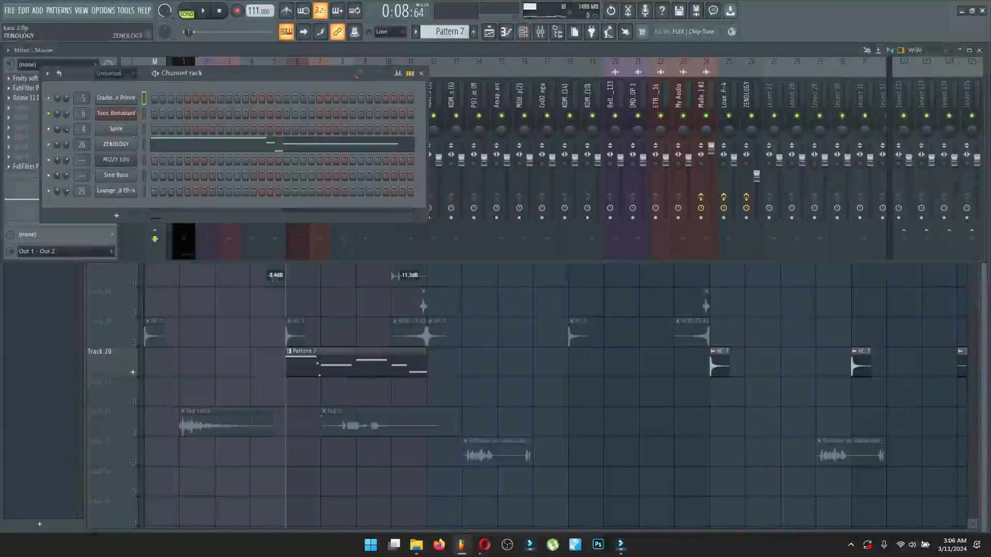
{"action": "left_click", "coordinate": [116, 144]}
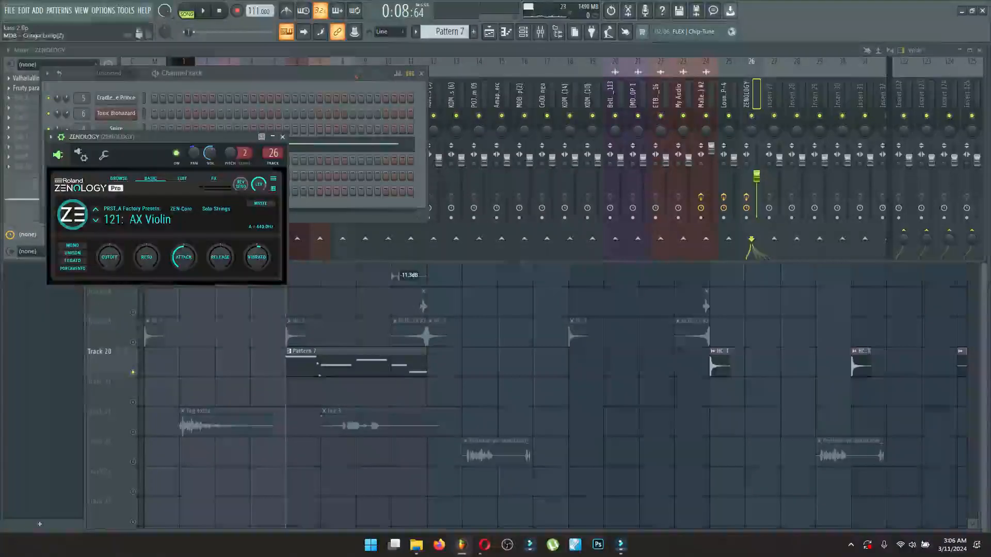
Step: Inspect the ValhallaVintageVerb and Fruity parametric EQ 2 effects on the ZENOLOGY mixer track, and return to the playlist
{"action": "left_click", "coordinate": [540, 32]}
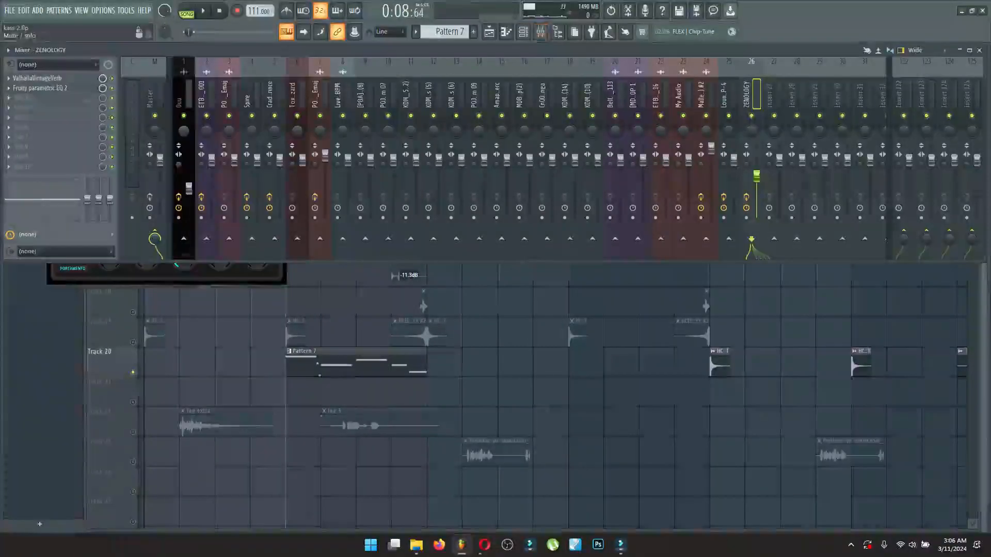
{"action": "left_click", "coordinate": [38, 78]}
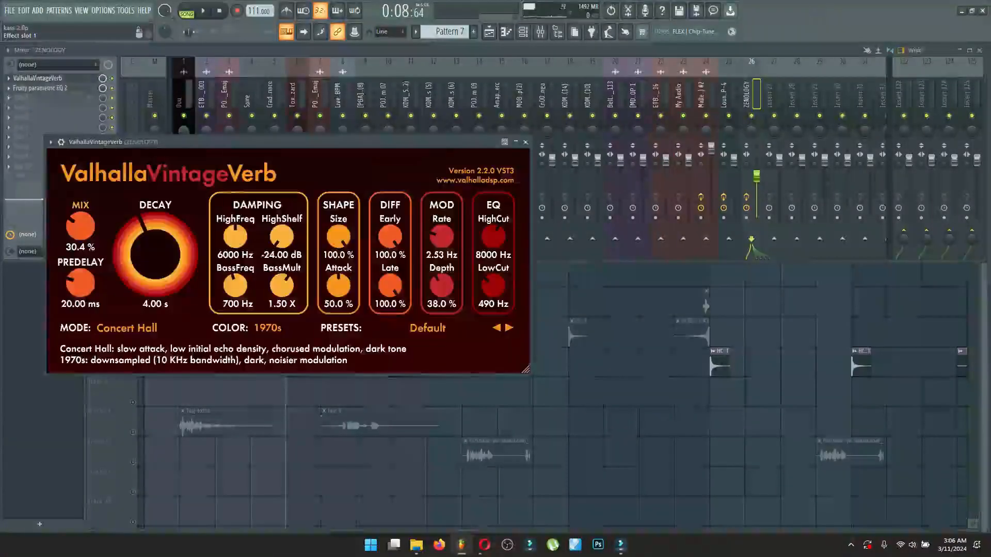
{"action": "left_click", "coordinate": [37, 78]}
{"action": "left_click", "coordinate": [40, 88]}
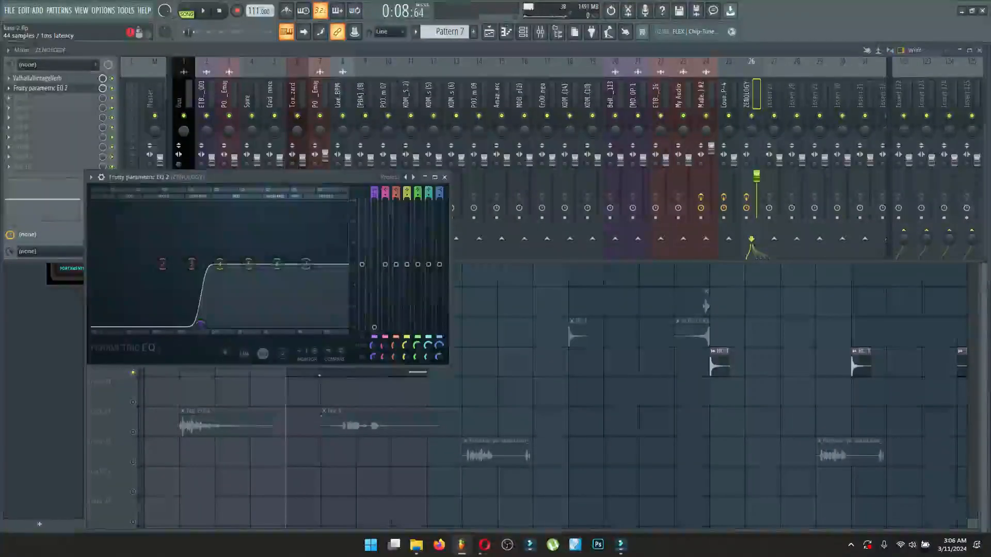
{"action": "left_click", "coordinate": [40, 88]}
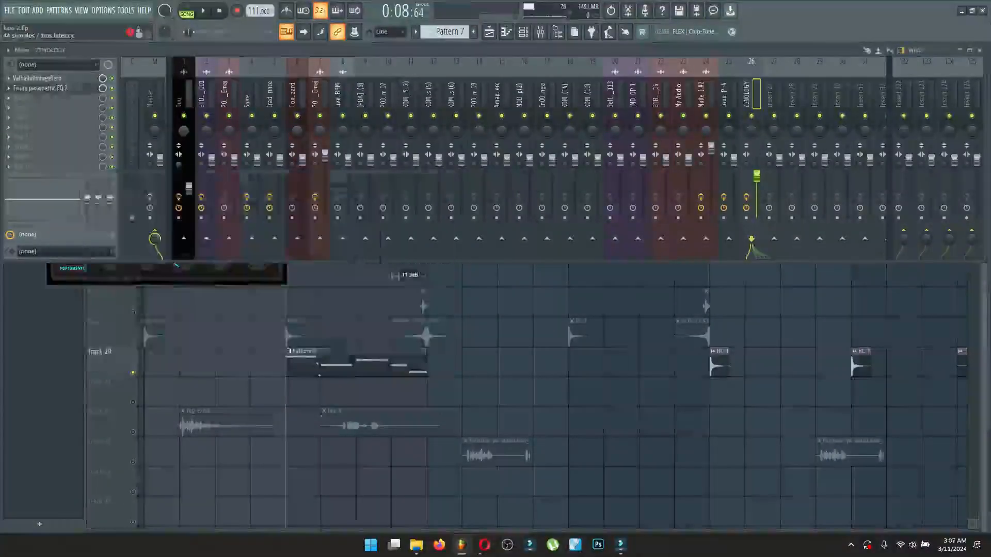
{"action": "left_click", "coordinate": [37, 78]}
{"action": "left_click", "coordinate": [38, 78]}
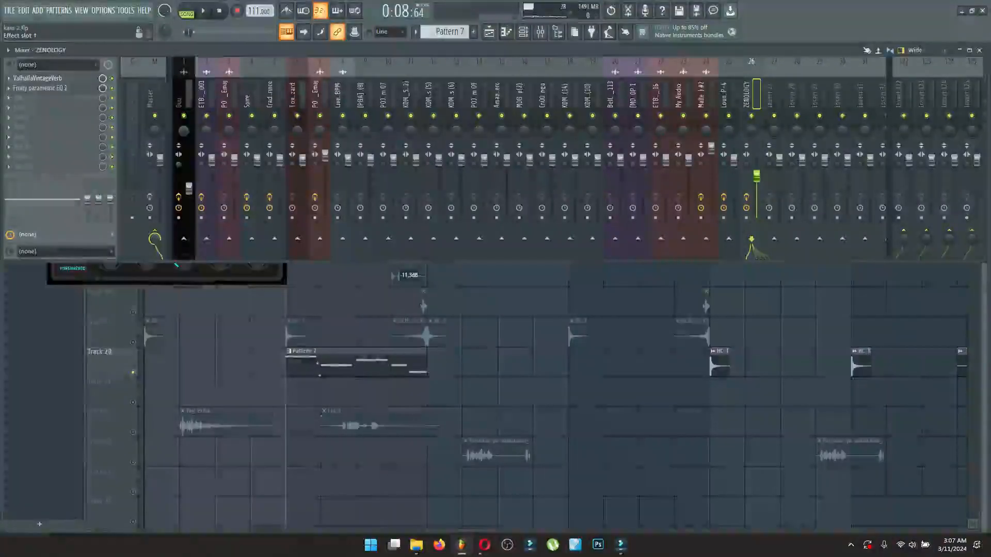
{"action": "left_click", "coordinate": [37, 78]}
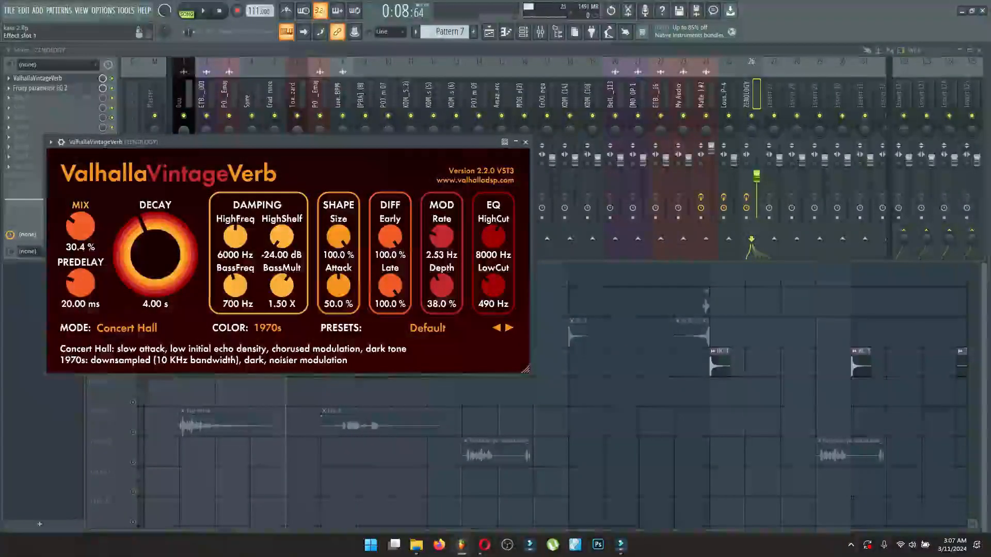
{"action": "key", "text": "Escape"}
{"action": "key", "text": "Escape"}
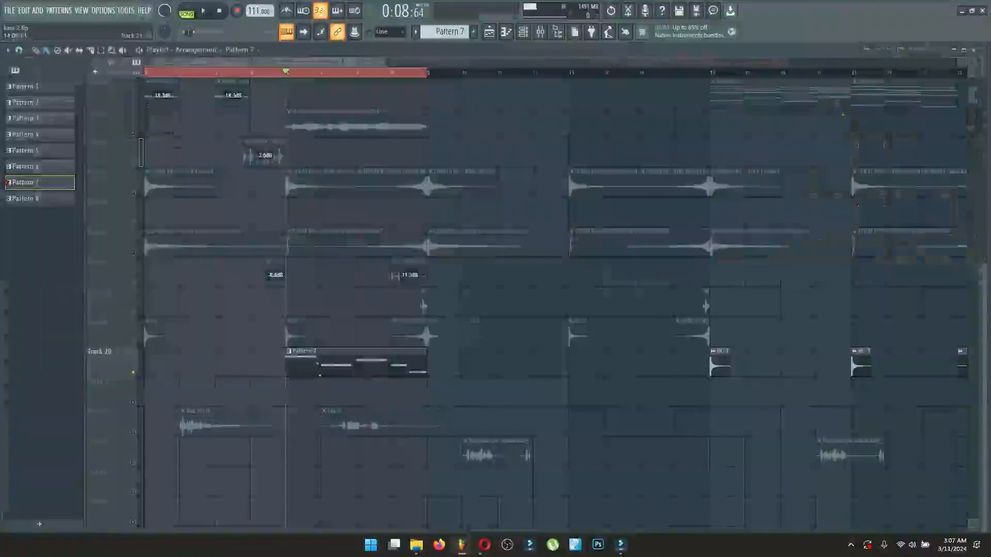
Step: Solo Track 22, play its Tag extra and tag 3 clips, and inspect the tag 3 clip's channel settings
{"action": "right_click", "coordinate": [133, 432]}
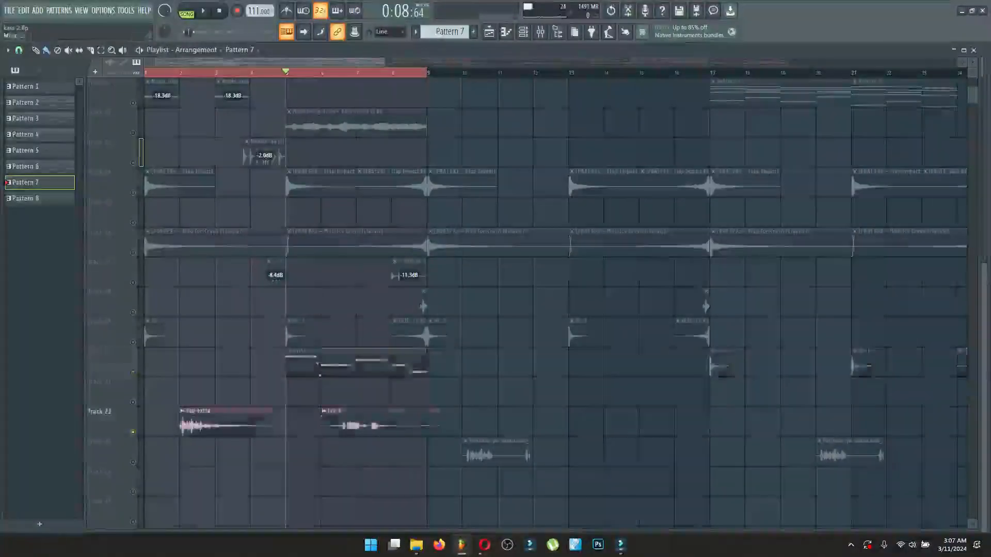
{"action": "key", "text": "space"}
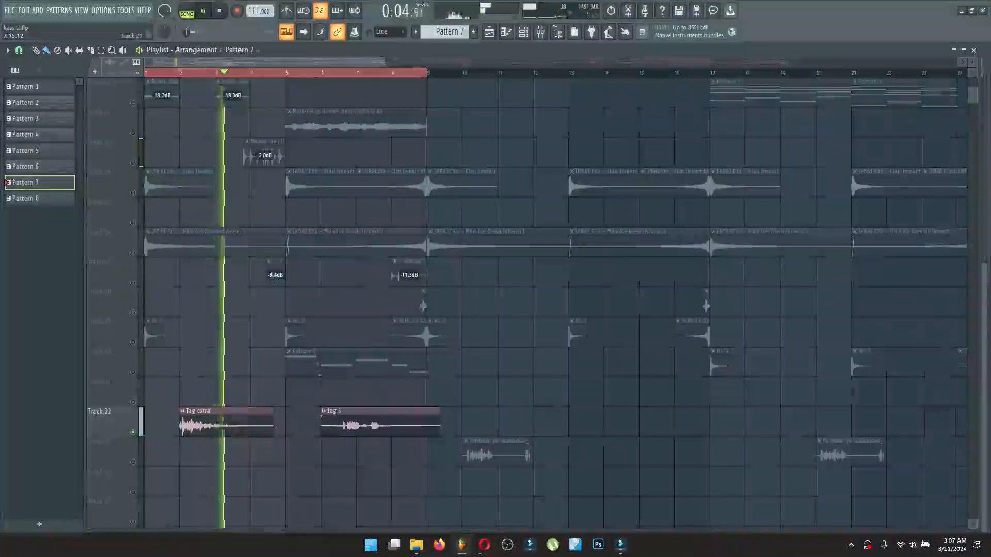
{"action": "key", "text": "space"}
{"action": "double_click", "coordinate": [365, 424]}
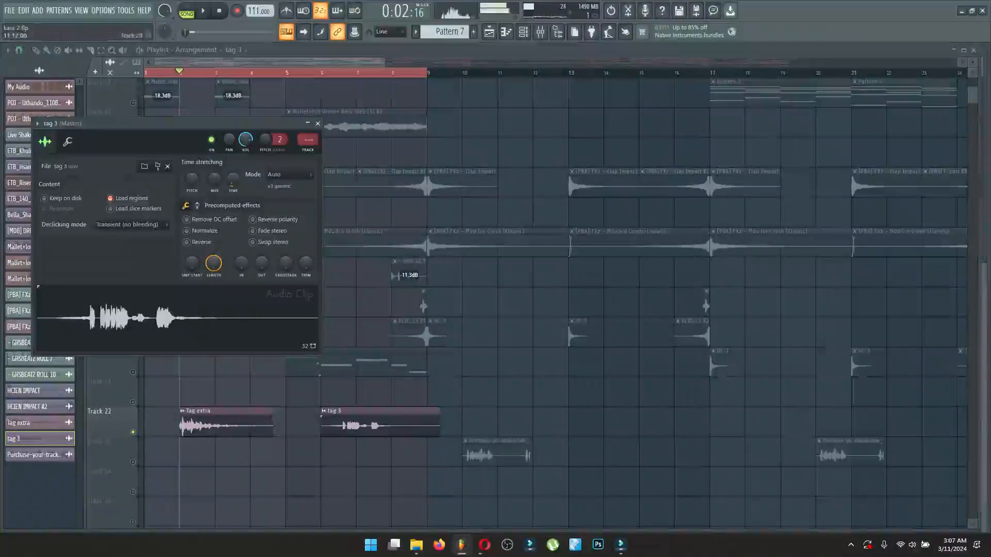
{"action": "left_click", "coordinate": [317, 123]}
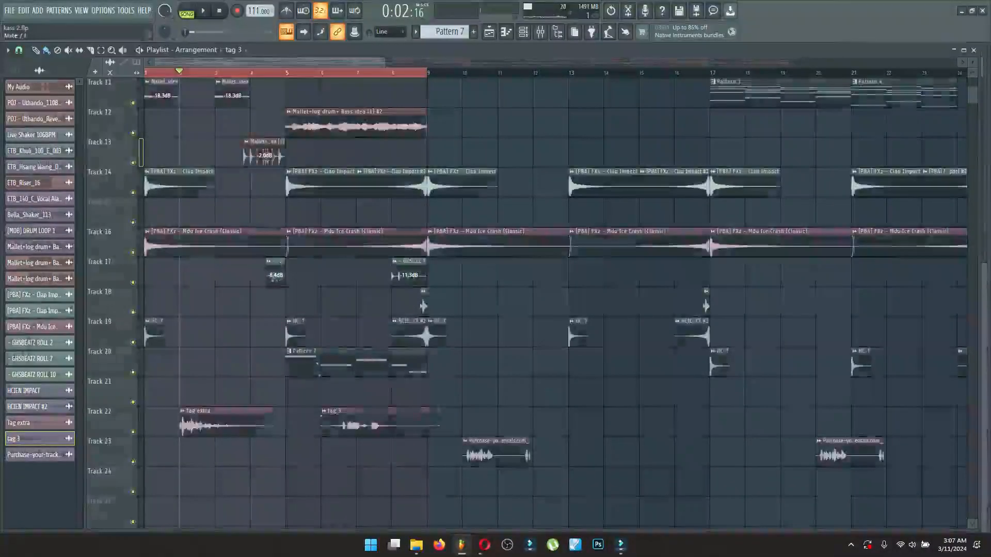
Step: Select the song section from bar 9 to bar 17 and play it with all tracks audible
{"action": "scroll", "coordinate": [556, 304], "scroll_direction": "up", "scroll_amount": 5}
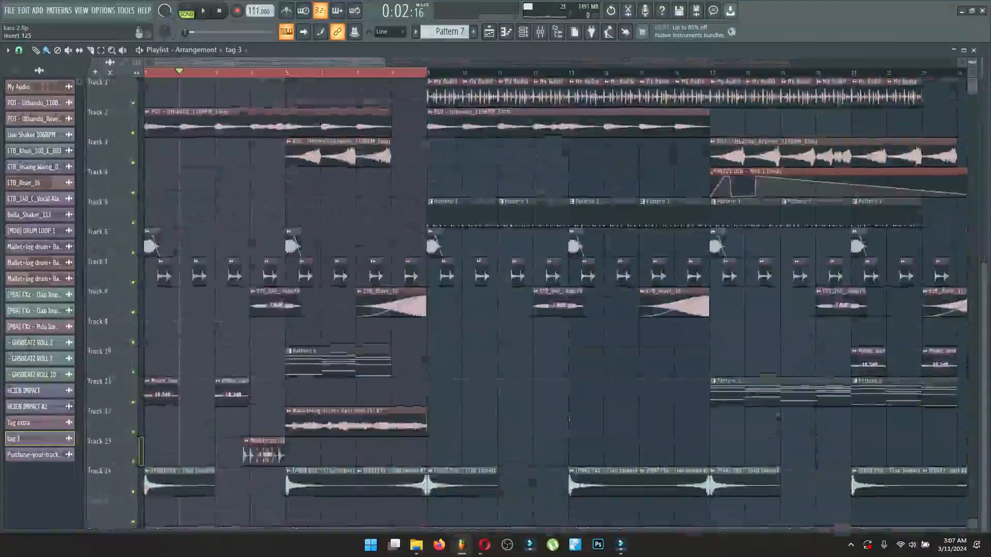
{"action": "scroll", "coordinate": [556, 305], "scroll_direction": "down", "scroll_amount": 5}
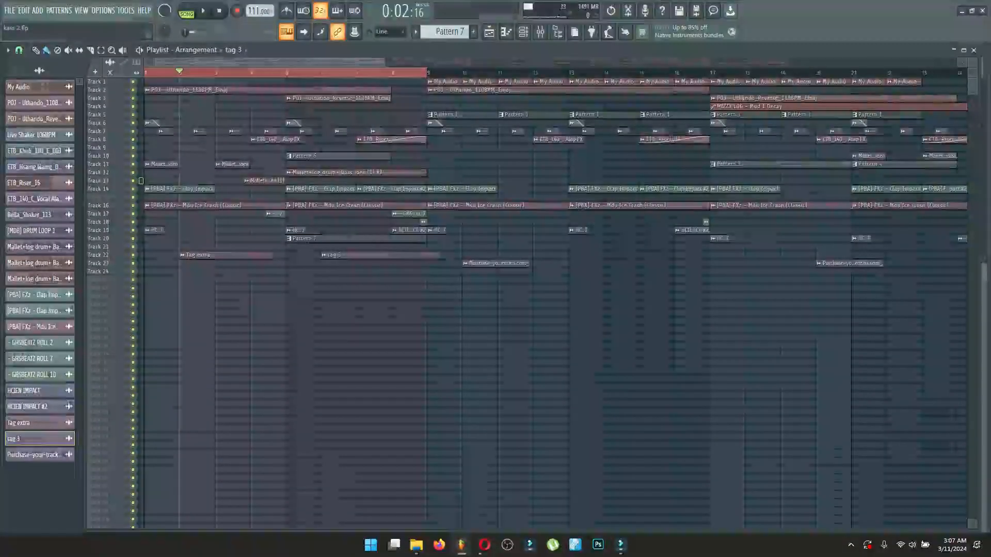
{"action": "scroll", "coordinate": [555, 305], "scroll_direction": "down", "scroll_amount": 3}
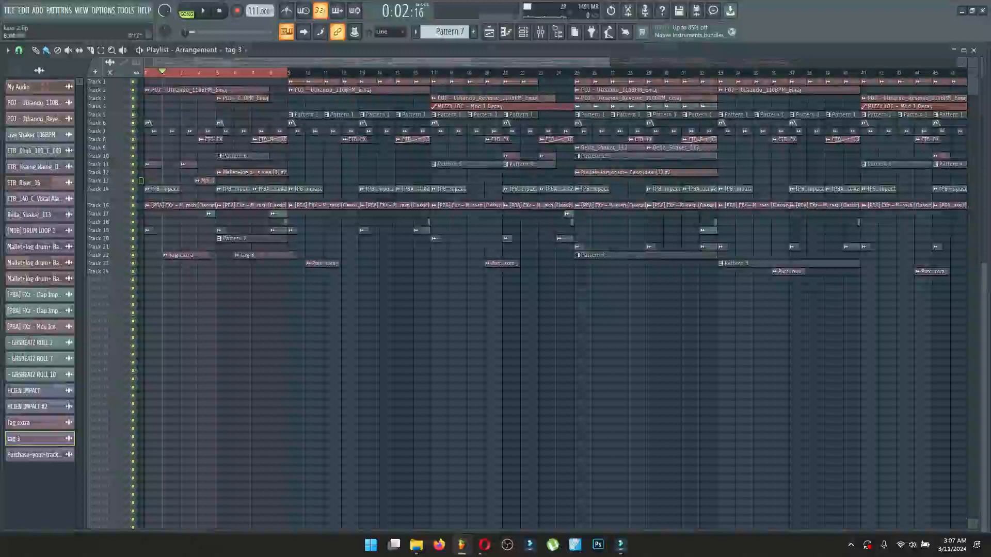
{"action": "left_click_drag", "start_coordinate": [289, 73], "coordinate": [430, 73]}
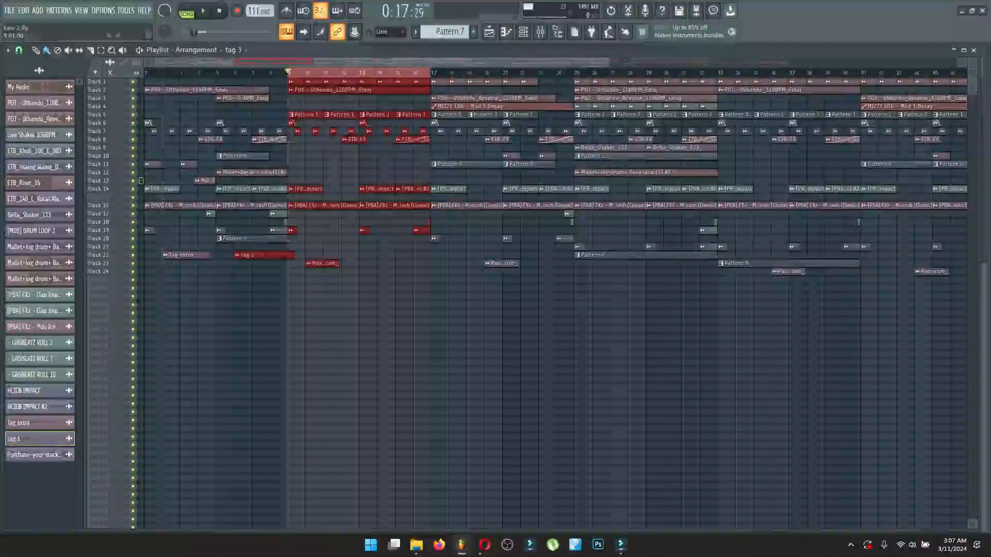
{"action": "key", "text": "space"}
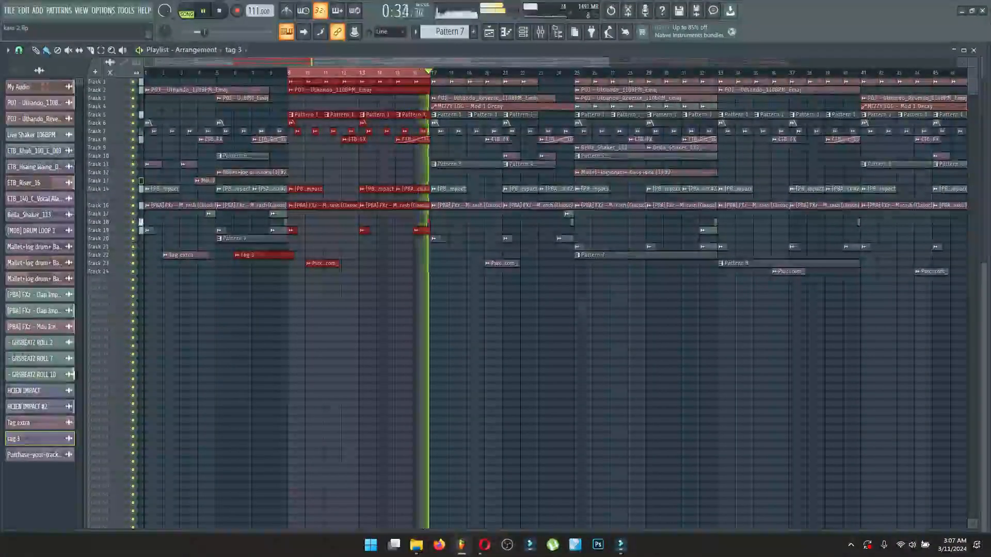
{"action": "key", "text": "space"}
Step: Solo Track 1, unmute Track 5 as well, and play both from bar 9
{"action": "left_click_drag", "start_coordinate": [973, 72], "coordinate": [972, 101]}
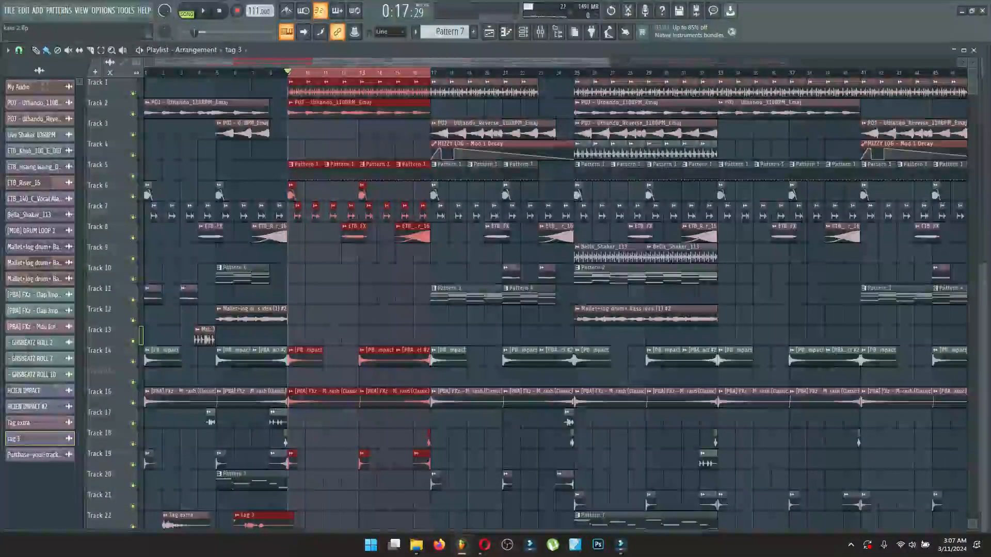
{"action": "left_click_drag", "start_coordinate": [608, 62], "coordinate": [435, 62]}
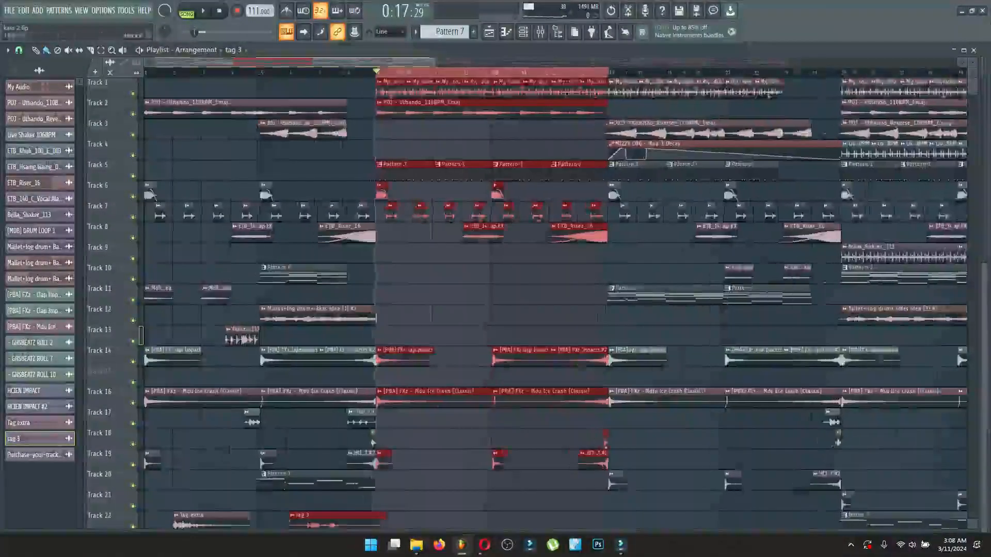
{"action": "scroll", "coordinate": [551, 242], "scroll_direction": "down", "scroll_amount": 4}
{"action": "scroll", "coordinate": [551, 242], "scroll_direction": "up", "scroll_amount": 4}
{"action": "scroll", "coordinate": [550, 242], "scroll_direction": "down", "scroll_amount": 1}
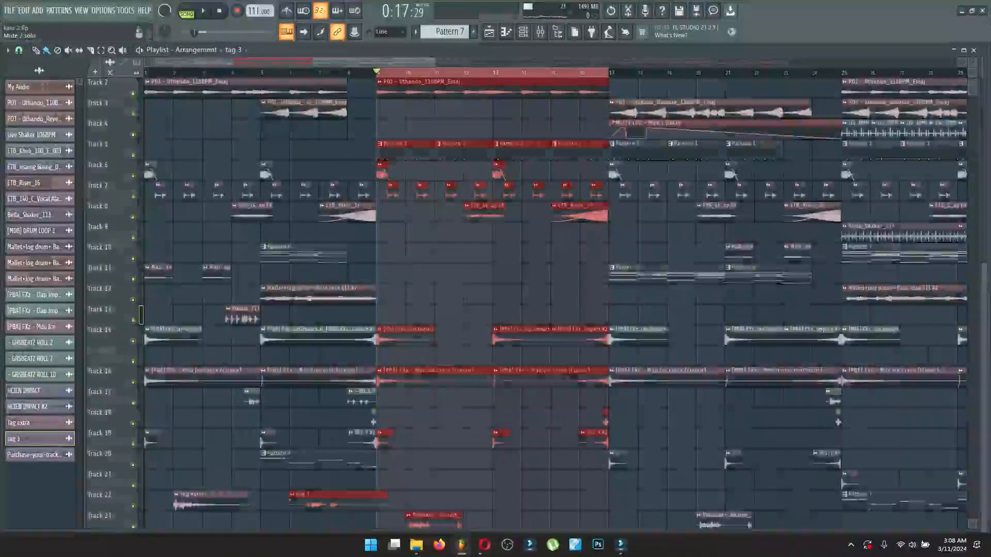
{"action": "scroll", "coordinate": [486, 147], "scroll_direction": "up", "scroll_amount": 1}
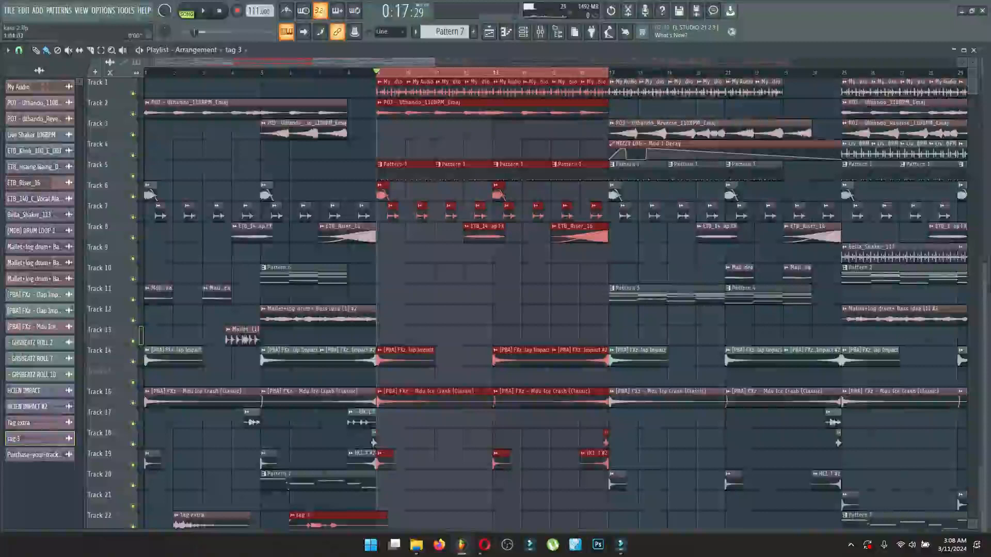
{"action": "left_click_drag", "start_coordinate": [150, 62], "coordinate": [230, 62]}
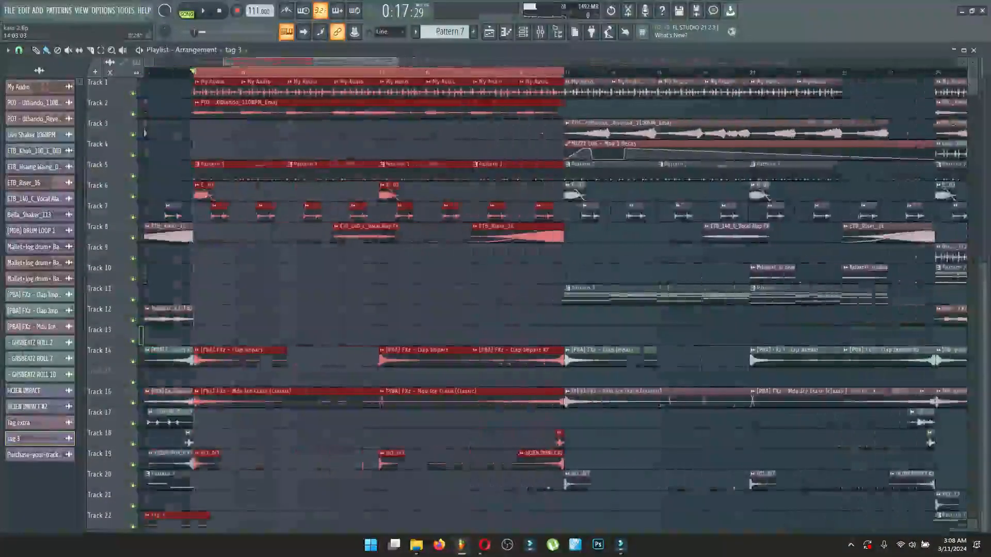
{"action": "left_click", "coordinate": [132, 93], "text": "ctrl"}
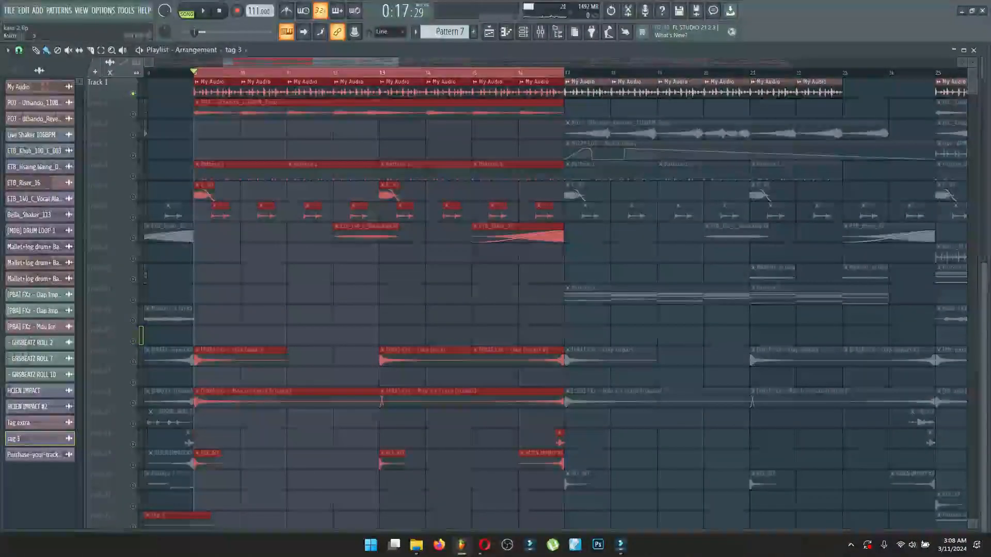
{"action": "left_click", "coordinate": [133, 176]}
{"action": "key", "text": "space"}
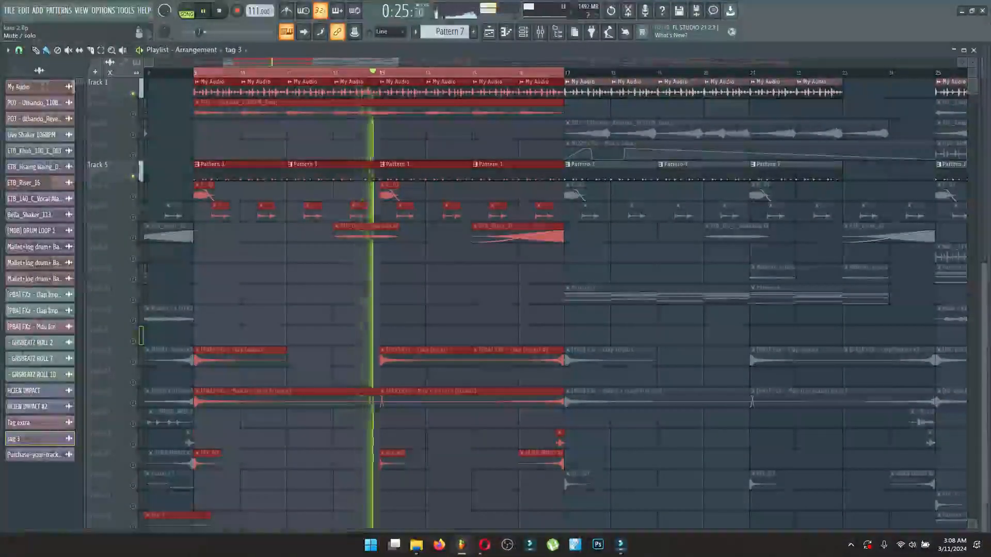
{"action": "key", "text": "space"}
Step: Inspect the My Audio clip's channel settings on Track 1 and select the Pattern 1 clip on Track 5
{"action": "double_click", "coordinate": [219, 92]}
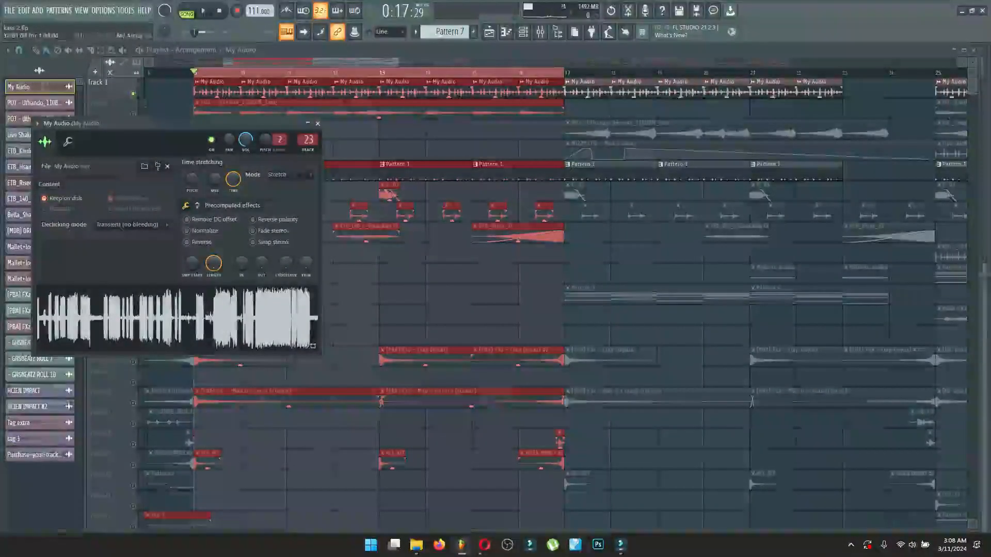
{"action": "left_click", "coordinate": [356, 134]}
{"action": "left_click", "coordinate": [222, 166]}
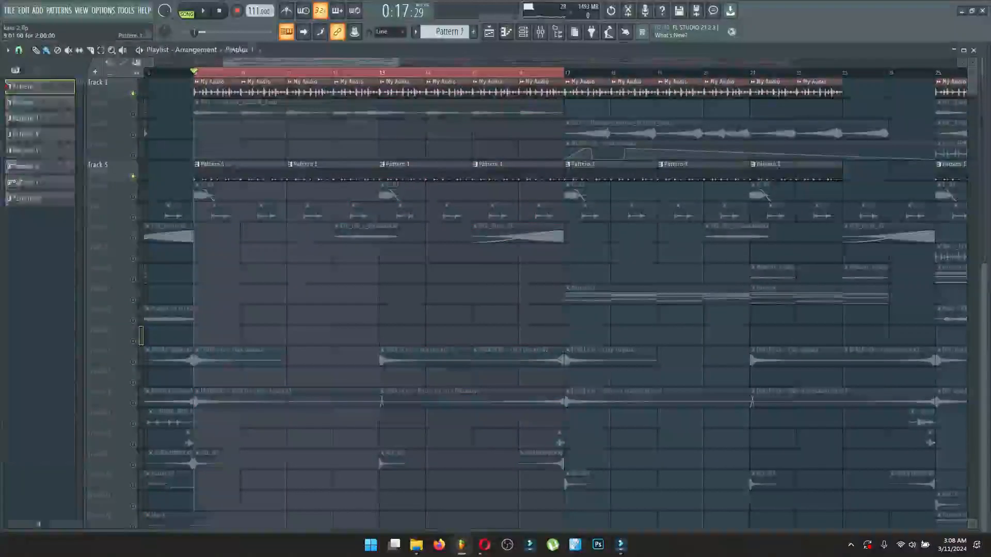
{"action": "double_click", "coordinate": [229, 172]}
{"action": "left_click", "coordinate": [980, 48]}
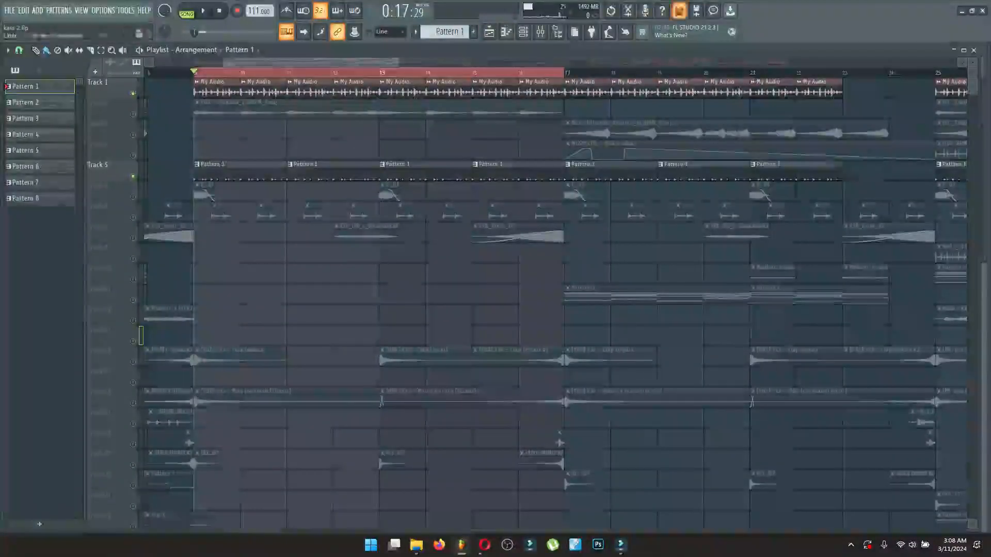
Step: Show Pattern 1's drum steps in the channel rack and inspect the KDM conga channel routed to mixer track 19
{"action": "left_click", "coordinate": [523, 32]}
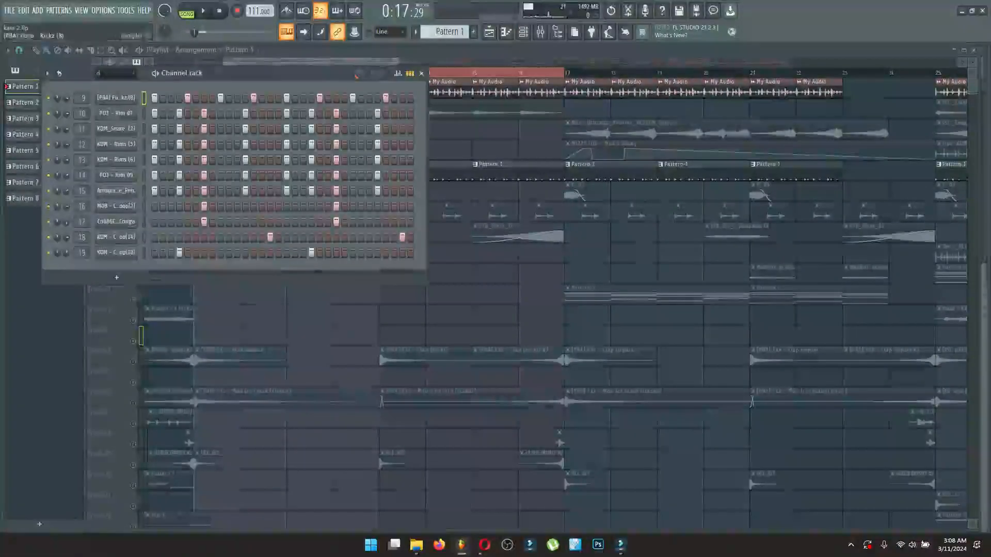
{"action": "left_click", "coordinate": [109, 97]}
{"action": "left_click", "coordinate": [109, 97]}
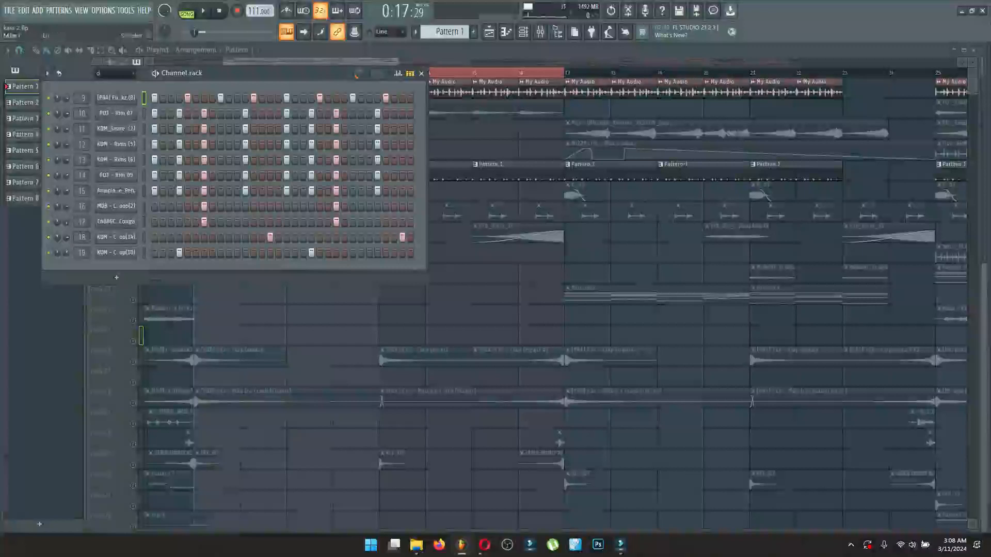
{"action": "left_click", "coordinate": [116, 253]}
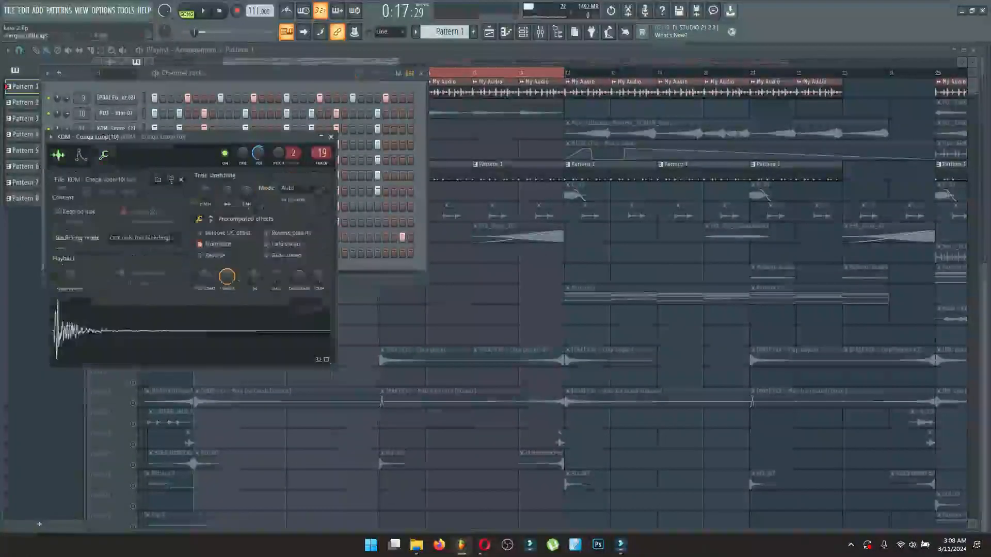
{"action": "left_click", "coordinate": [381, 264]}
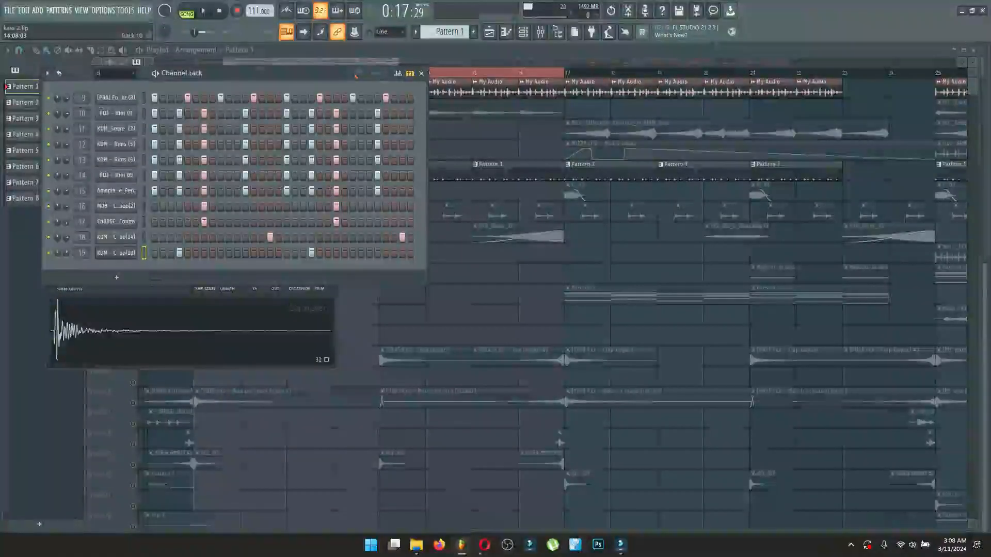
Step: Unmute Track 6 as well, play from bar 9, and inspect its ETB_Khuli_100_E_003 clip
{"action": "right_click", "coordinate": [450, 274]}
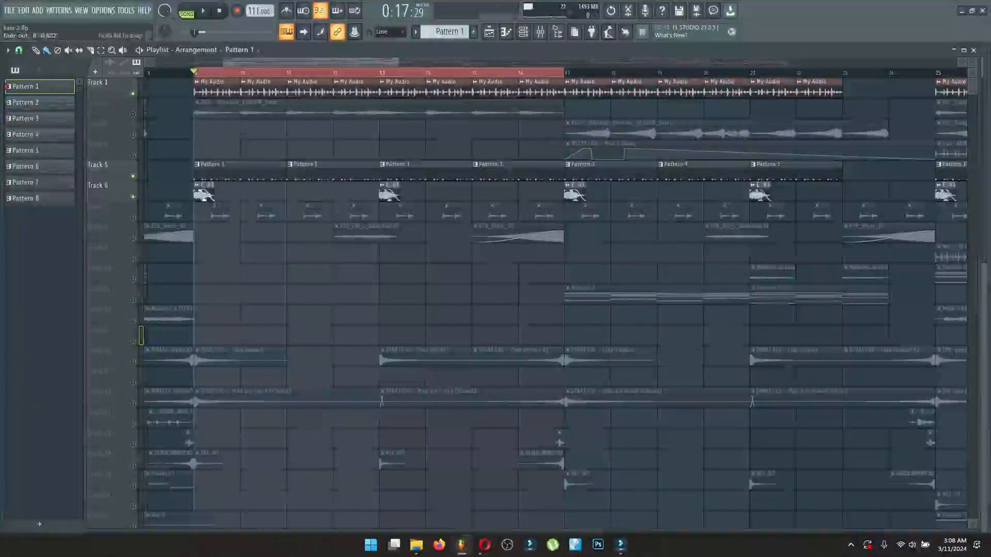
{"action": "key", "text": "space"}
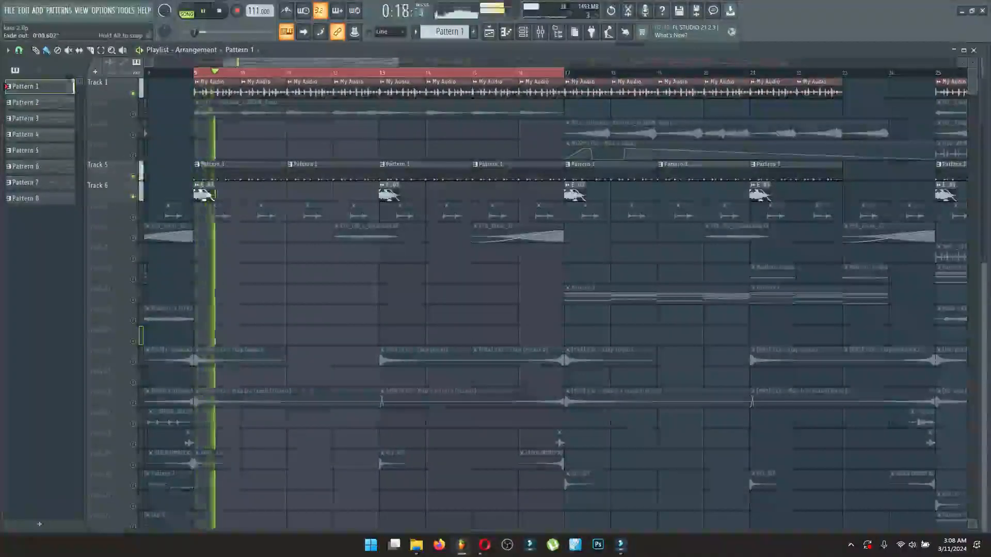
{"action": "key", "text": "space"}
{"action": "double_click", "coordinate": [204, 193]}
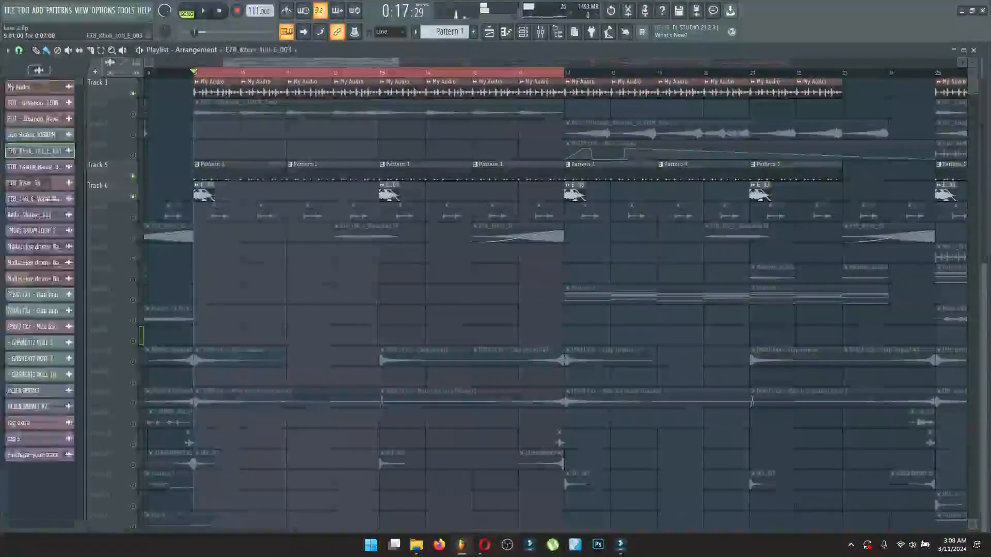
{"action": "key", "text": "Escape"}
{"action": "scroll", "coordinate": [525, 295], "scroll_direction": "down", "scroll_amount": 3}
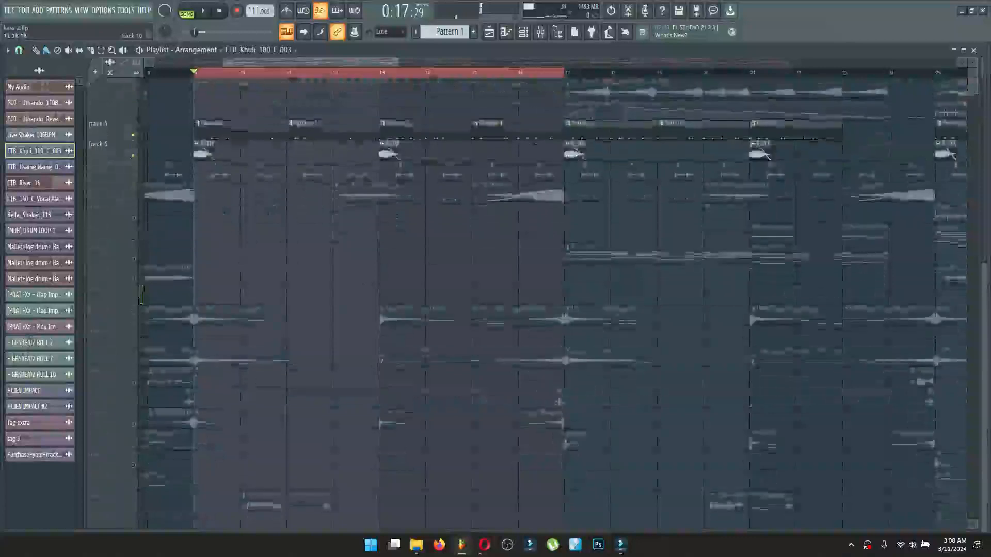
{"action": "scroll", "coordinate": [525, 295], "scroll_direction": "up", "scroll_amount": 3}
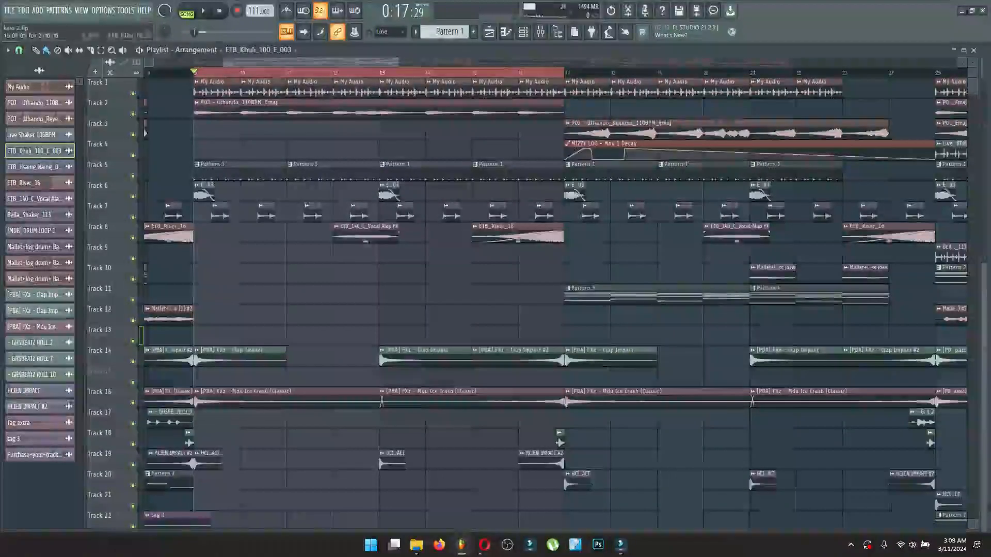
Step: Select bars 17 to 25 across the playlist and play that section
{"action": "scroll", "coordinate": [518, 239], "scroll_direction": "down", "scroll_amount": 3}
{"action": "scroll", "coordinate": [518, 239], "scroll_direction": "up", "scroll_amount": 3}
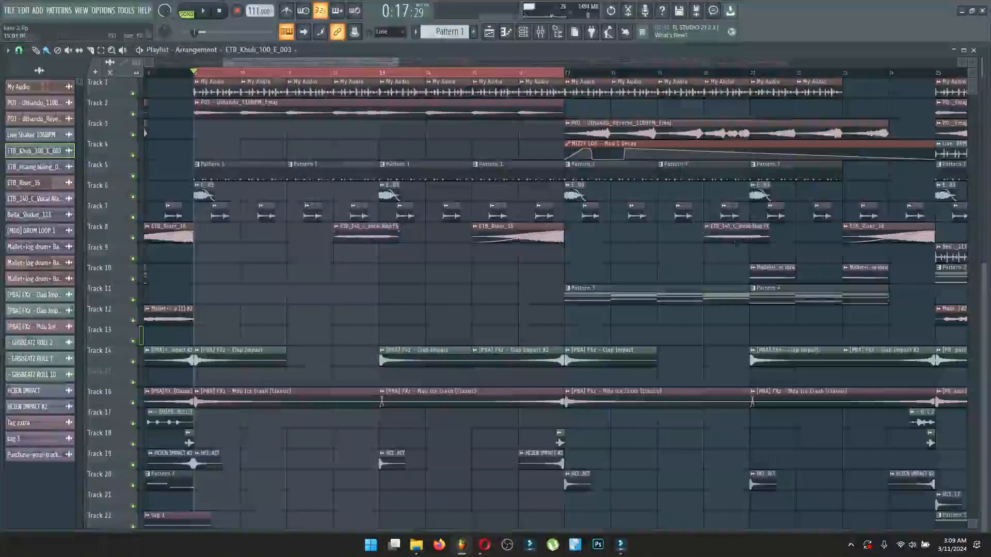
{"action": "scroll", "coordinate": [554, 291], "scroll_direction": "right", "scroll_amount": 4}
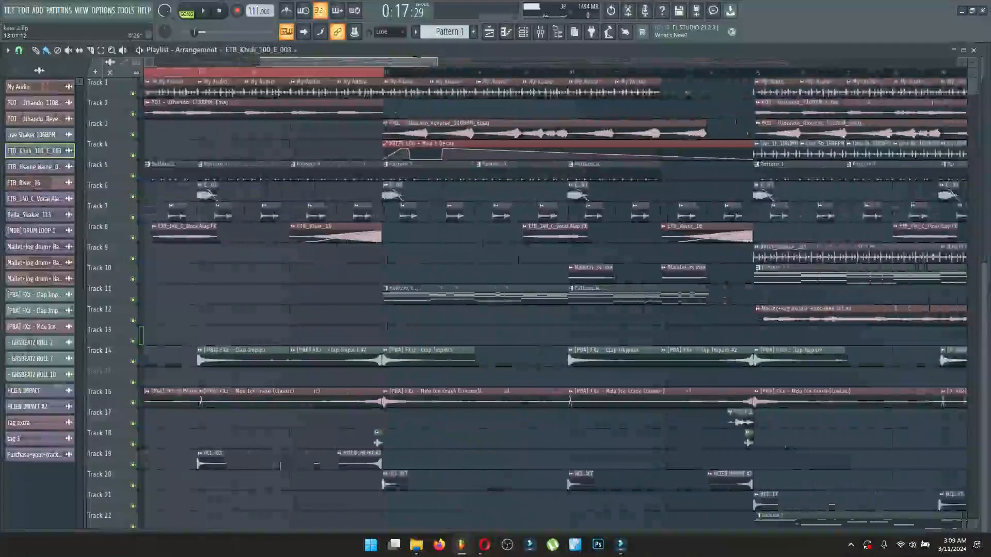
{"action": "left_click_drag", "start_coordinate": [381, 72], "coordinate": [752, 73]}
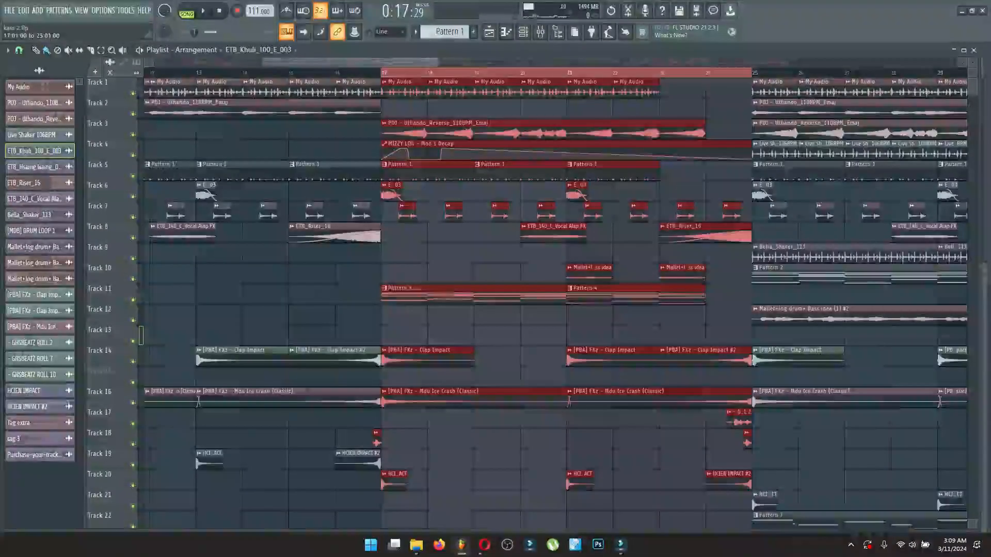
{"action": "key", "text": "space"}
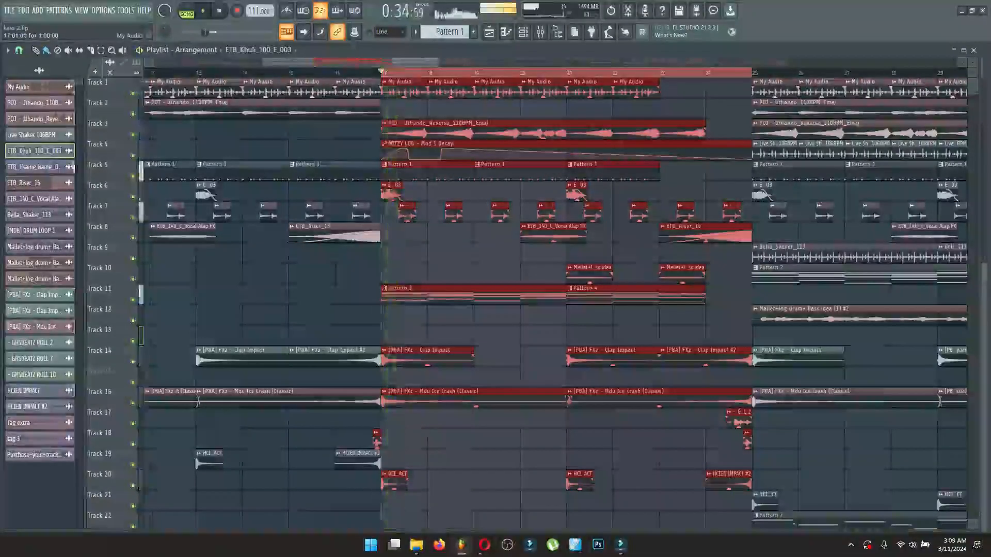
{"action": "key", "text": "space"}
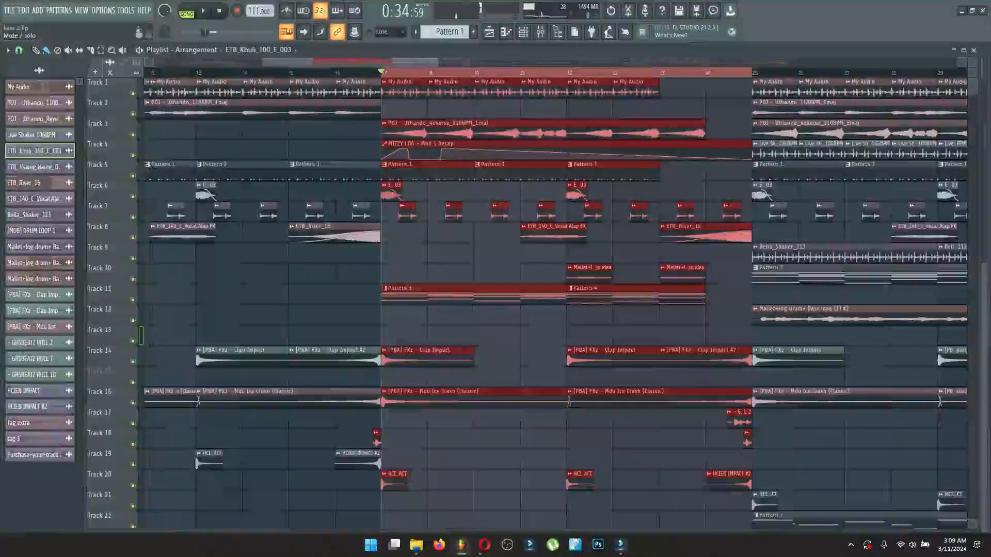
Step: Inspect the POJ - Uthando_110BPM_Emaj clip's channel settings on Track 2, and solo Track 3 to play it from bar 17
{"action": "double_click", "coordinate": [262, 113]}
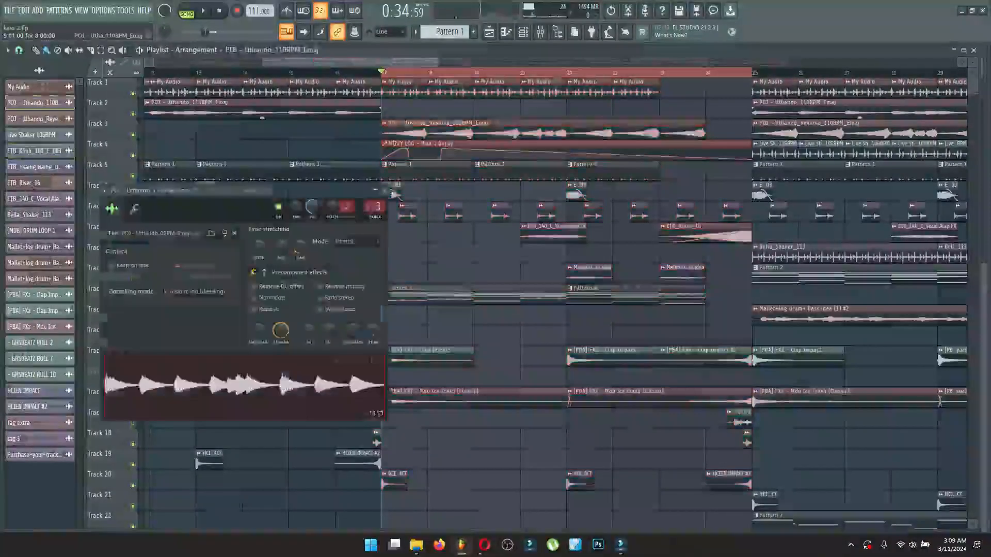
{"action": "key", "text": "Escape"}
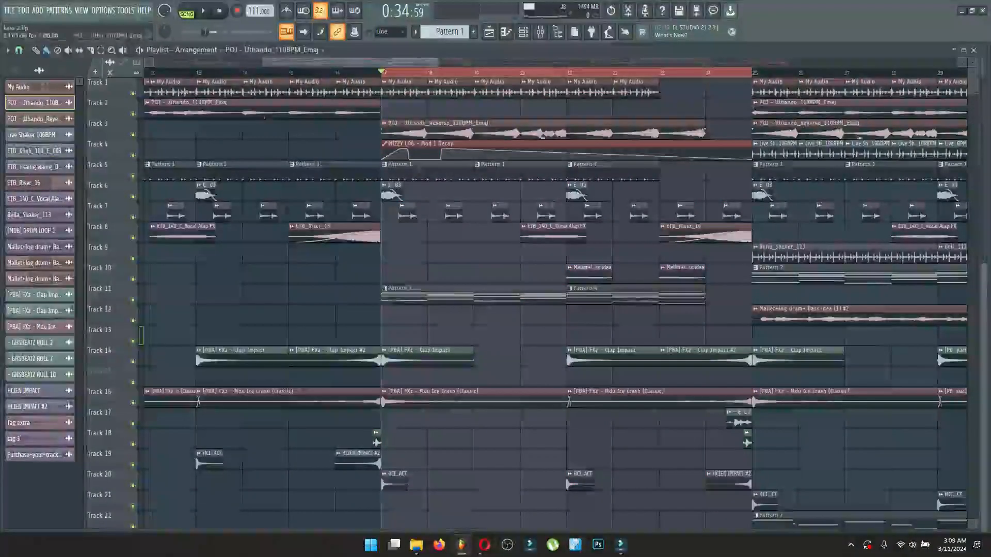
{"action": "right_click", "coordinate": [133, 135]}
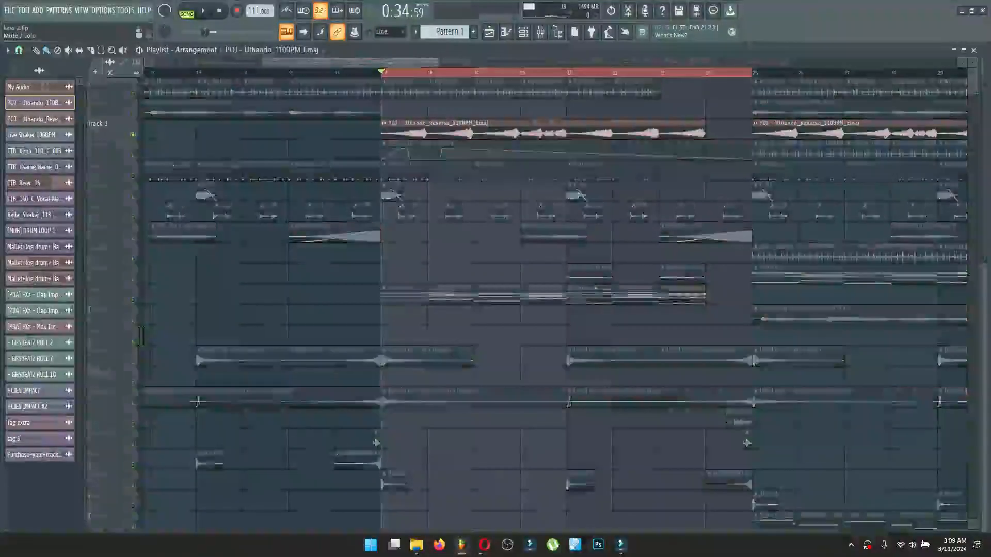
{"action": "key", "text": "space"}
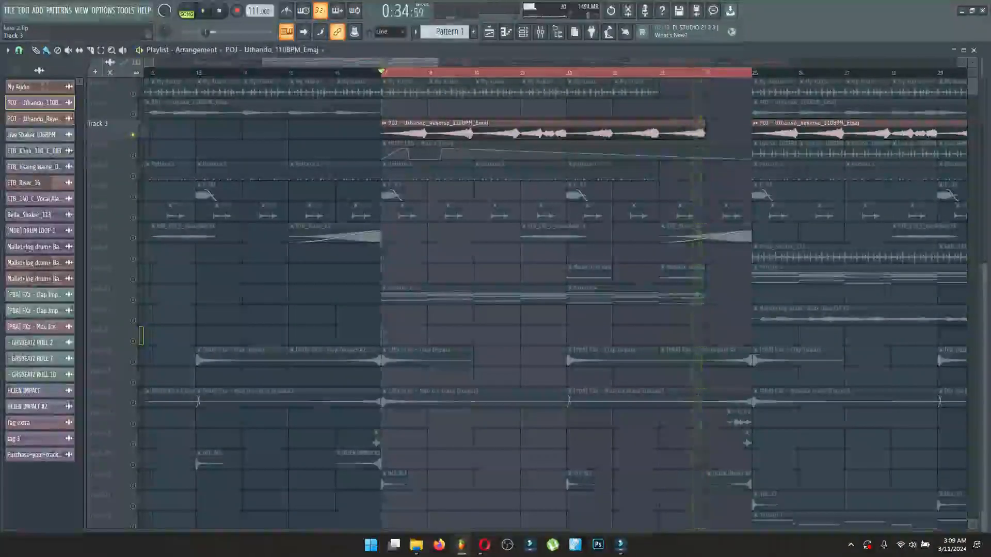
{"action": "key", "text": "space"}
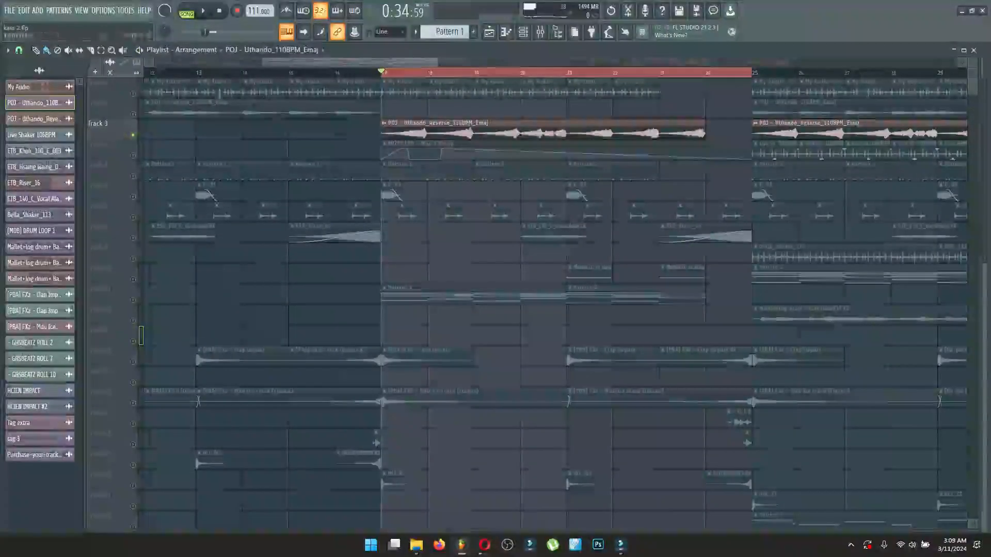
Step: Inspect the POJ - Uthando_Reverse_110BPM_Emaj clip's channel settings and its mixer effects: Fruity Stereo Shaper, Fruity Chorus and Fruity Parametric EQ 2
{"action": "double_click", "coordinate": [449, 125]}
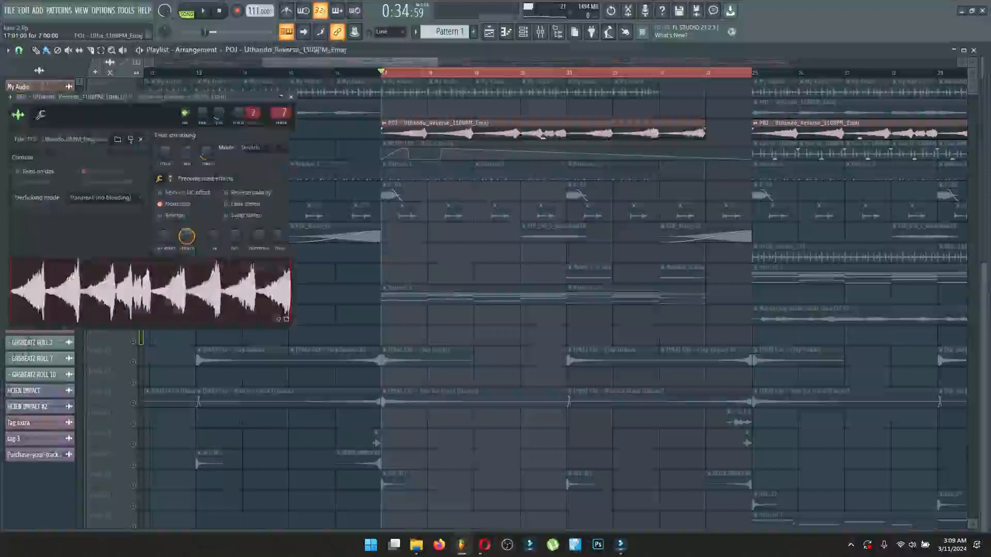
{"action": "key", "text": "F9"}
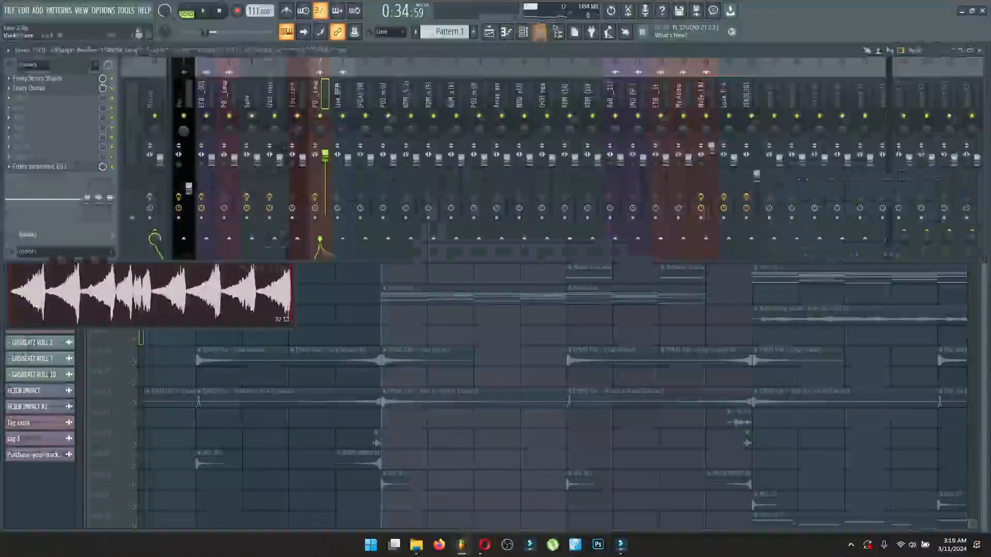
{"action": "left_click", "coordinate": [38, 79]}
{"action": "left_click", "coordinate": [37, 78]}
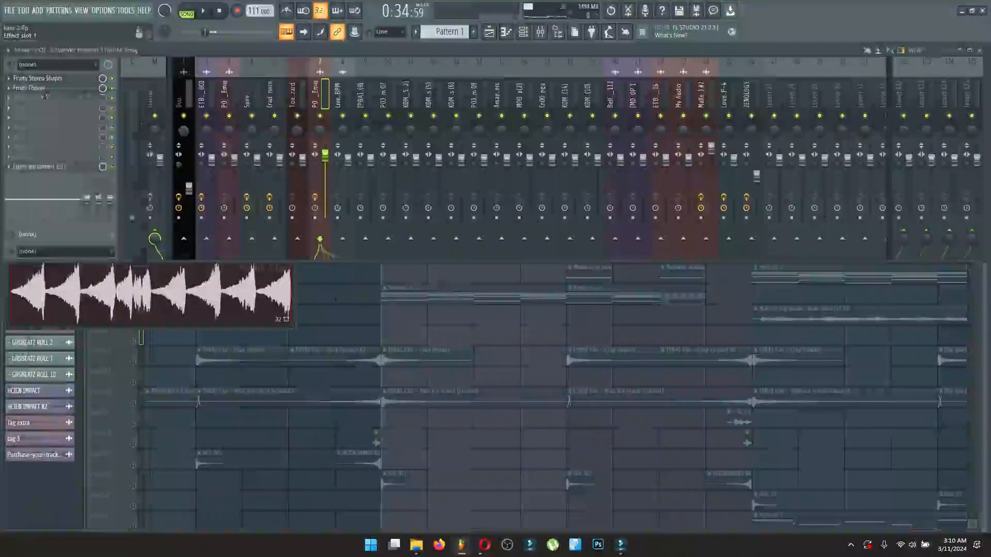
{"action": "left_click", "coordinate": [29, 88]}
{"action": "left_click", "coordinate": [29, 88]}
{"action": "left_click", "coordinate": [40, 167]}
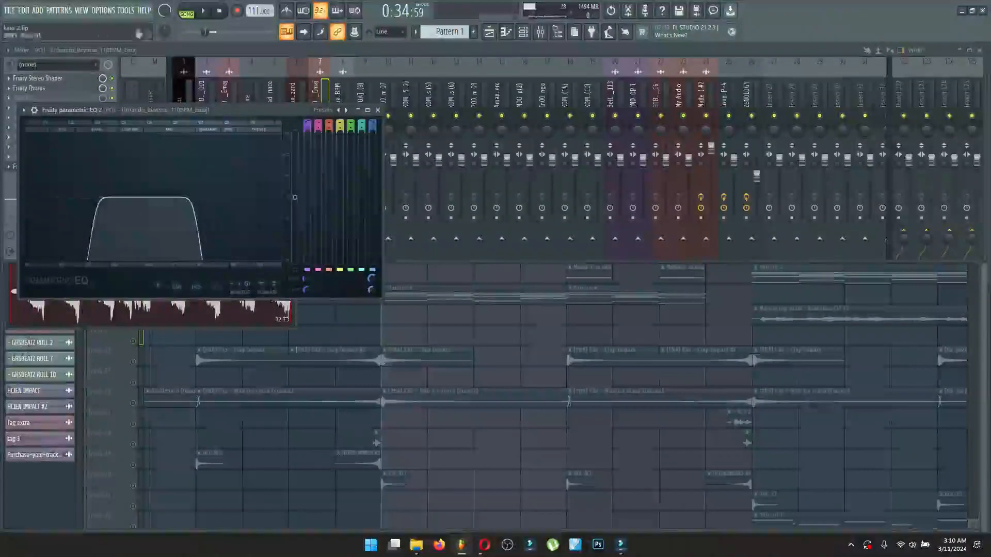
Step: Solo Track 11, play it from bar 17, and show the Pattern 3 clip's instruments in the channel rack
{"action": "left_click", "coordinate": [536, 335]}
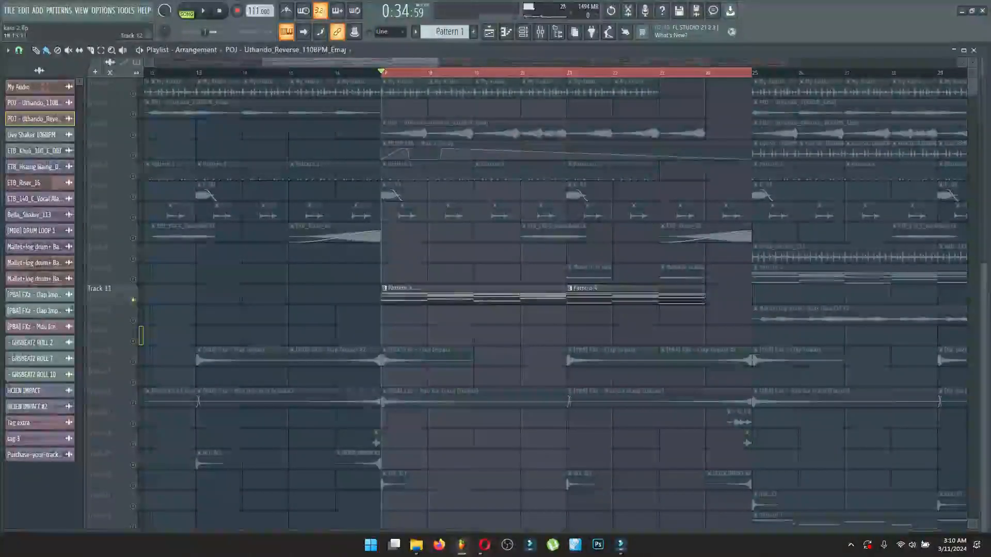
{"action": "key", "text": "space"}
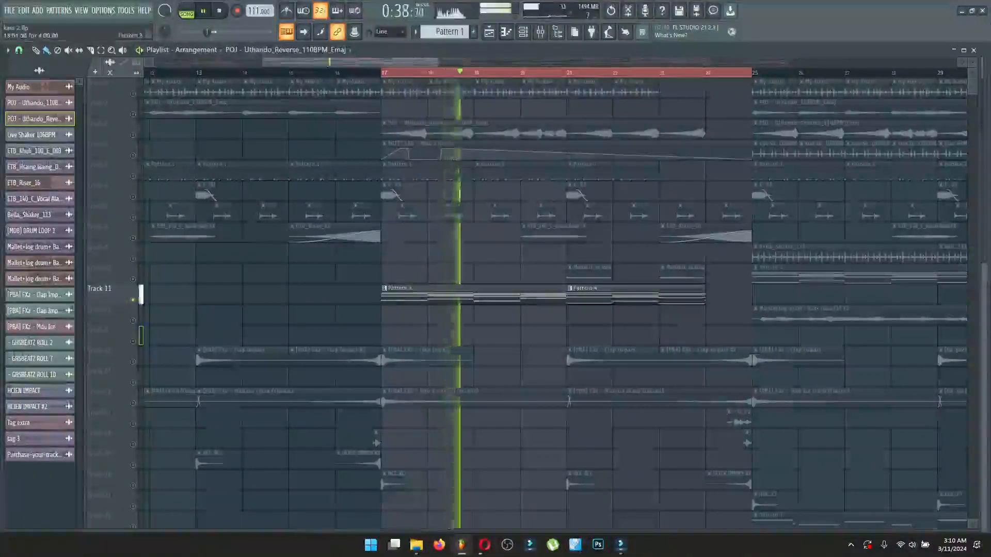
{"action": "left_click", "coordinate": [485, 295]}
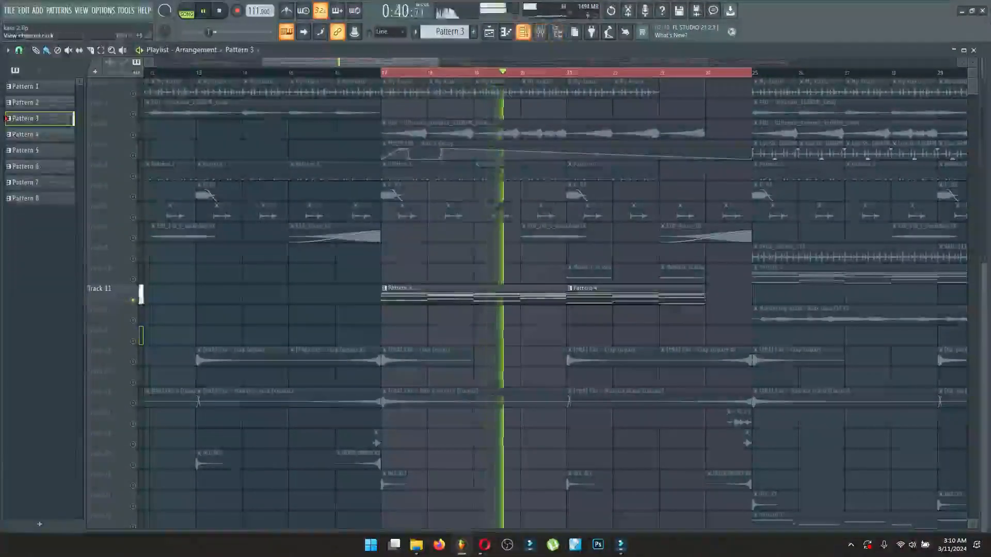
{"action": "left_click", "coordinate": [523, 32]}
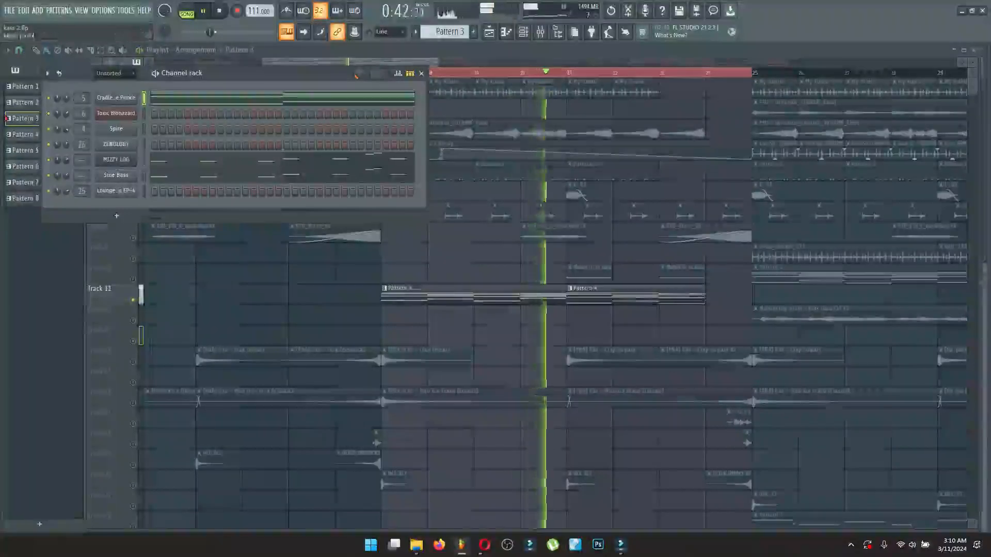
{"action": "key", "text": "space"}
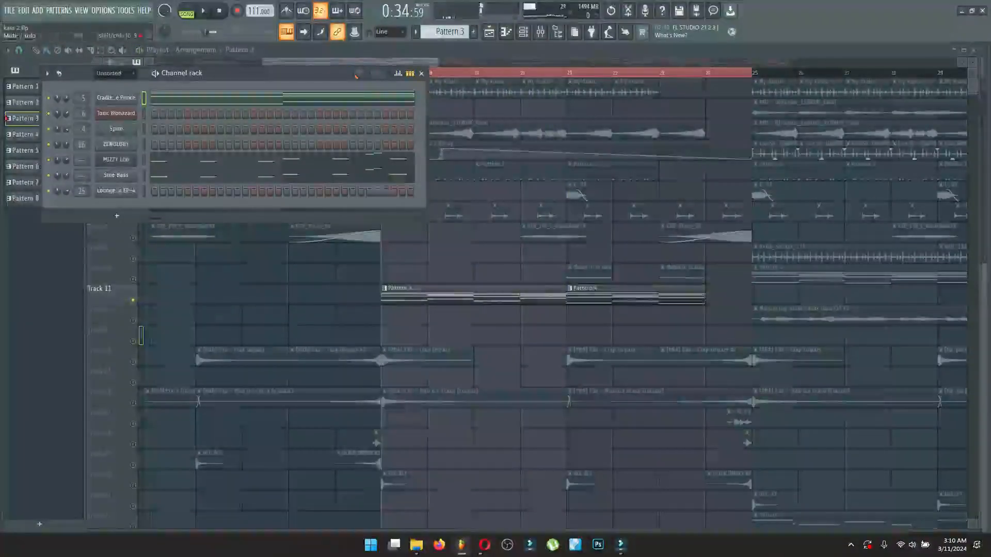
Step: Solo the Cradle The Prince channel in Pattern 3 and open its instrument window
{"action": "right_click", "coordinate": [49, 97]}
{"action": "left_click", "coordinate": [58, 100]}
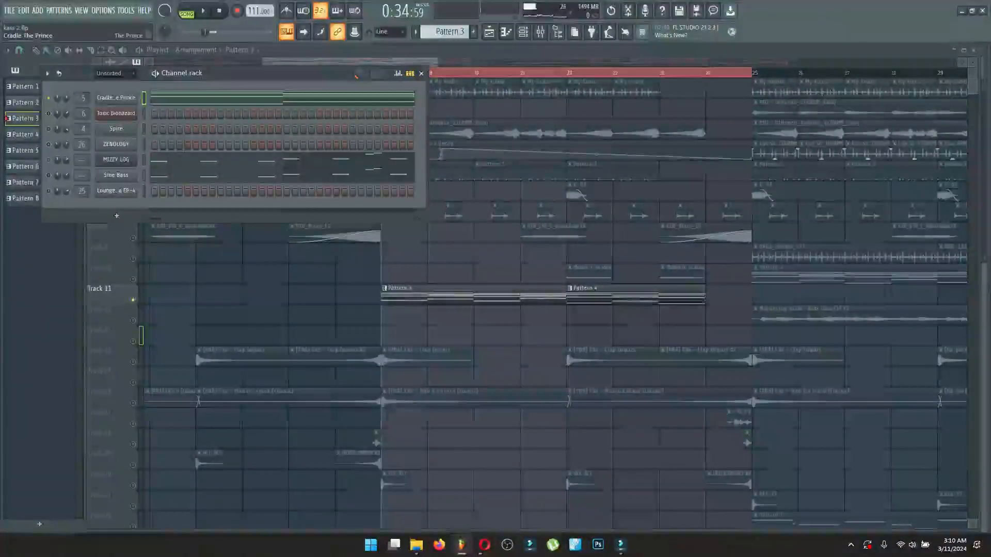
{"action": "left_click", "coordinate": [116, 97]}
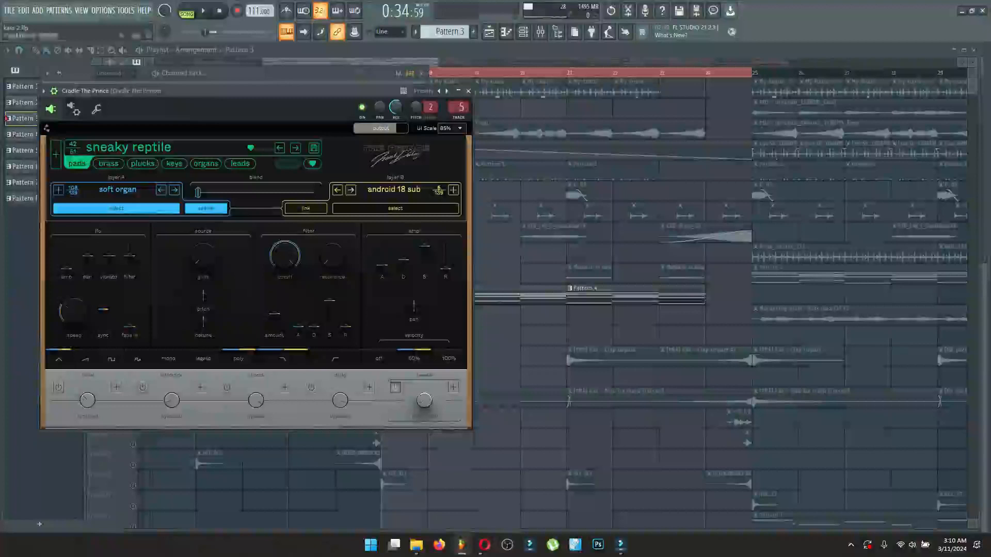
Step: Inspect Cradle The Prince's effects on mixer track 5: Fruity Stereo Shaper, Vintage Chorus, ValhallaVintageVerb and Fruity Parametric EQ 2
{"action": "left_click", "coordinate": [539, 31]}
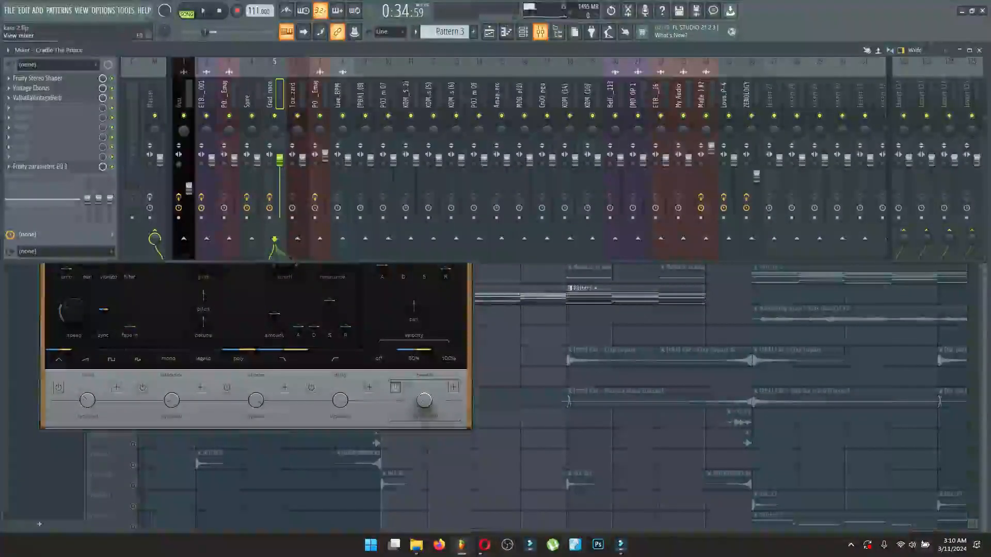
{"action": "left_click", "coordinate": [27, 78]}
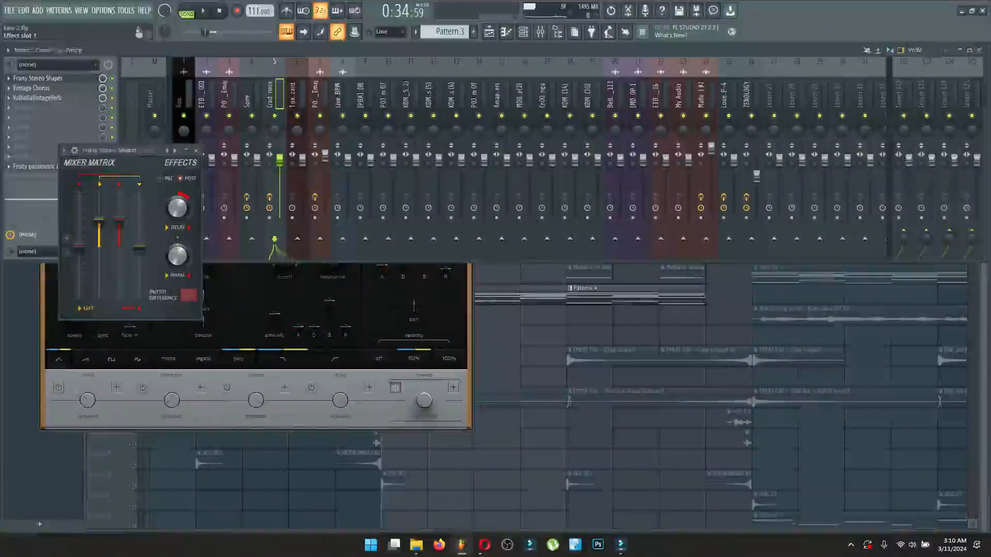
{"action": "left_click", "coordinate": [31, 79]}
{"action": "left_click", "coordinate": [31, 88]}
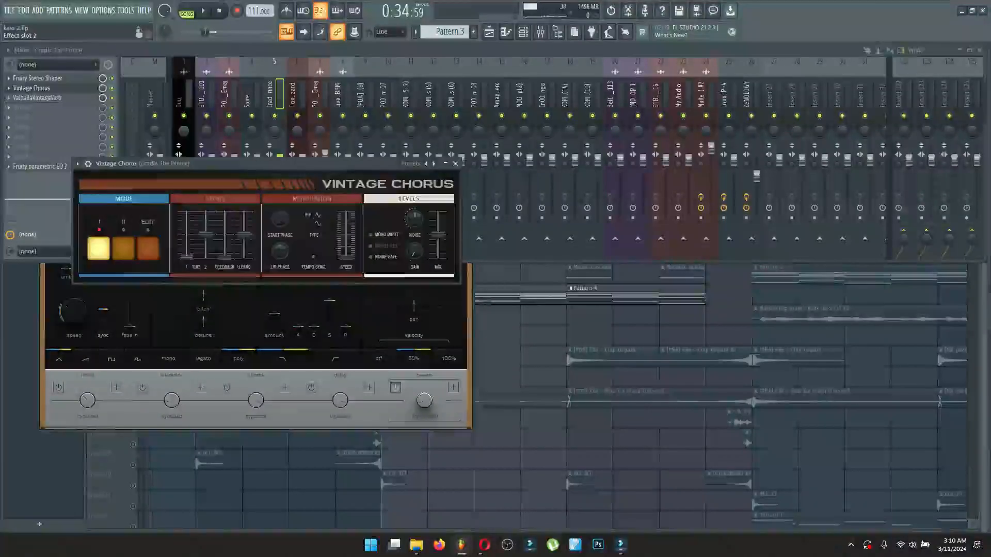
{"action": "left_click", "coordinate": [31, 89]}
{"action": "left_click", "coordinate": [31, 98]}
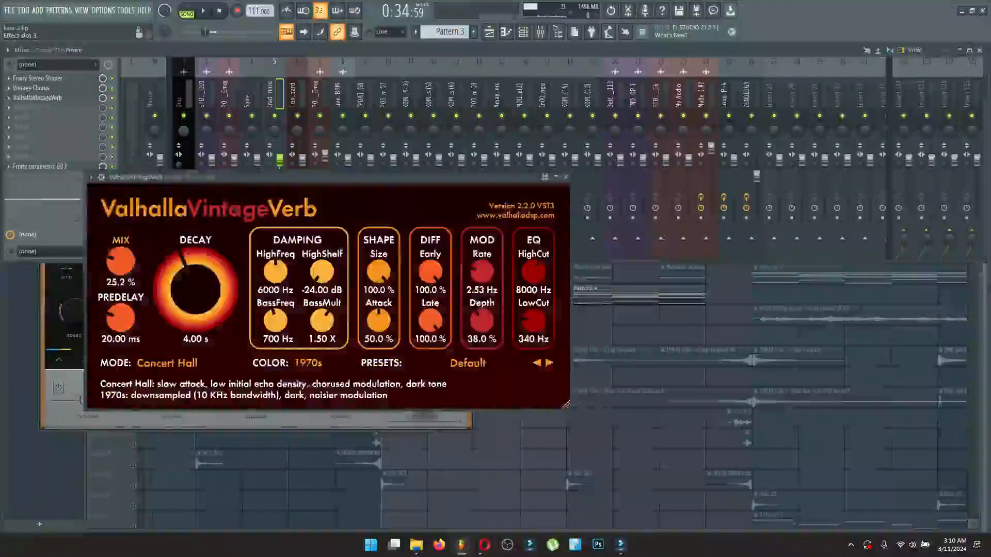
{"action": "left_click", "coordinate": [31, 98]}
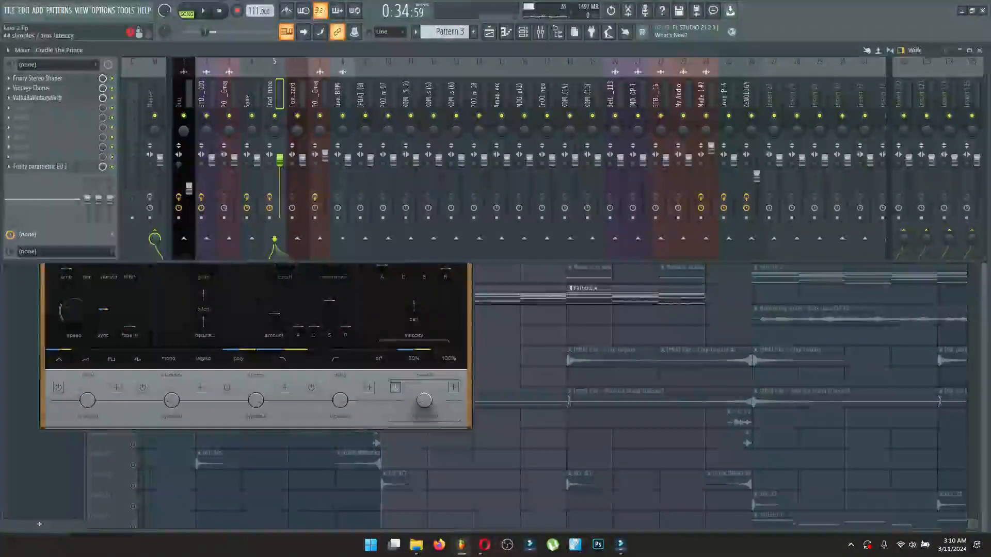
{"action": "left_click", "coordinate": [40, 167]}
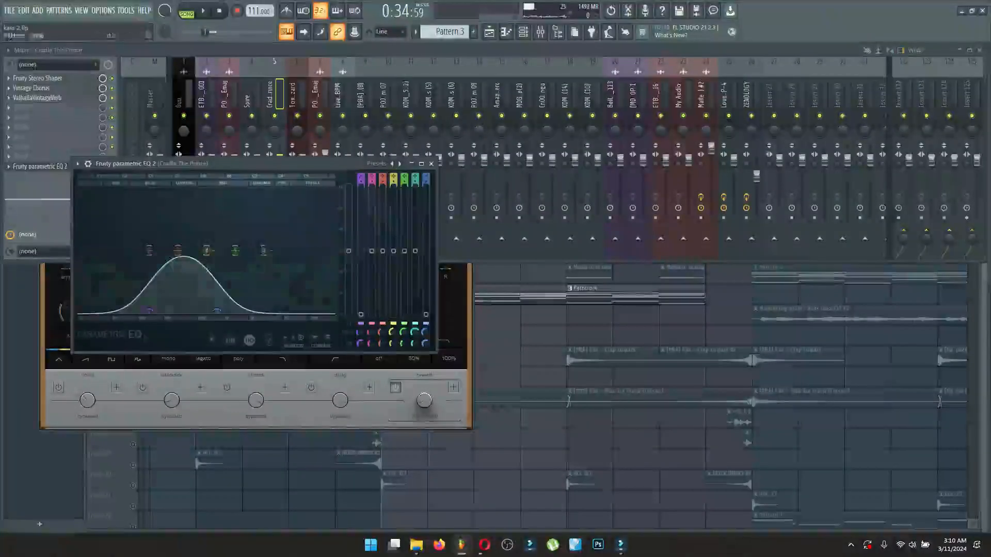
{"action": "left_click", "coordinate": [431, 163]}
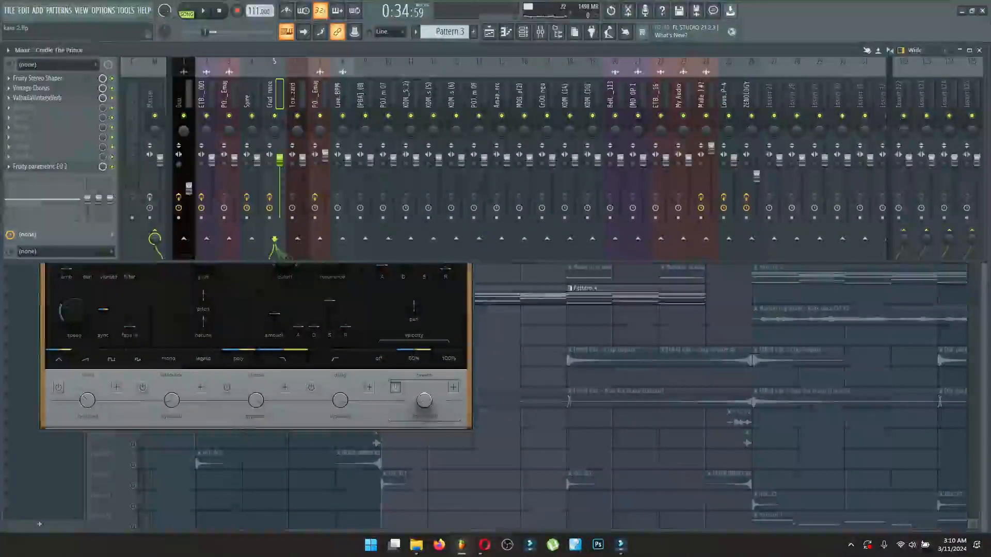
Step: Play Pattern 3 with only Cradle The Prince and examine its chords in the piano roll
{"action": "left_click", "coordinate": [381, 310]}
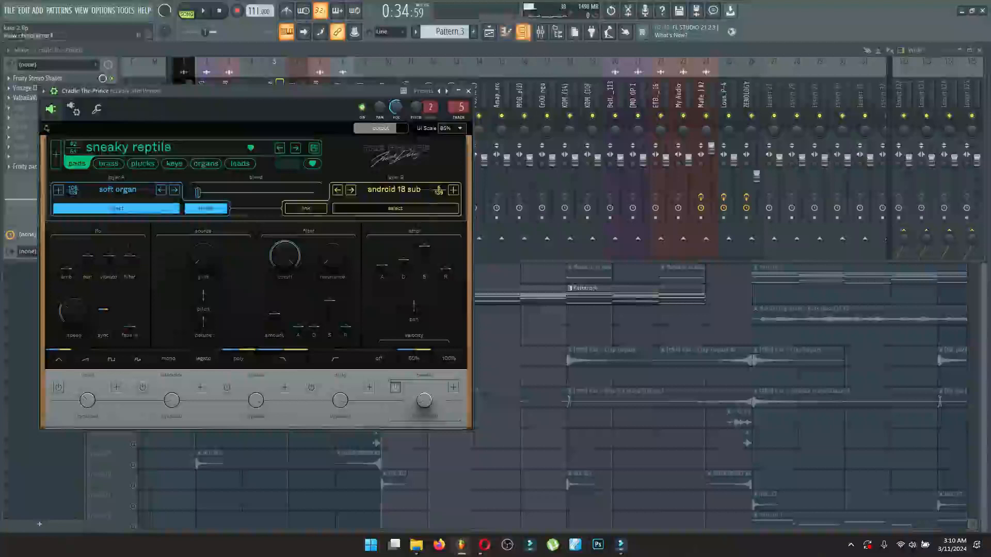
{"action": "left_click", "coordinate": [523, 31]}
{"action": "right_click", "coordinate": [56, 98]}
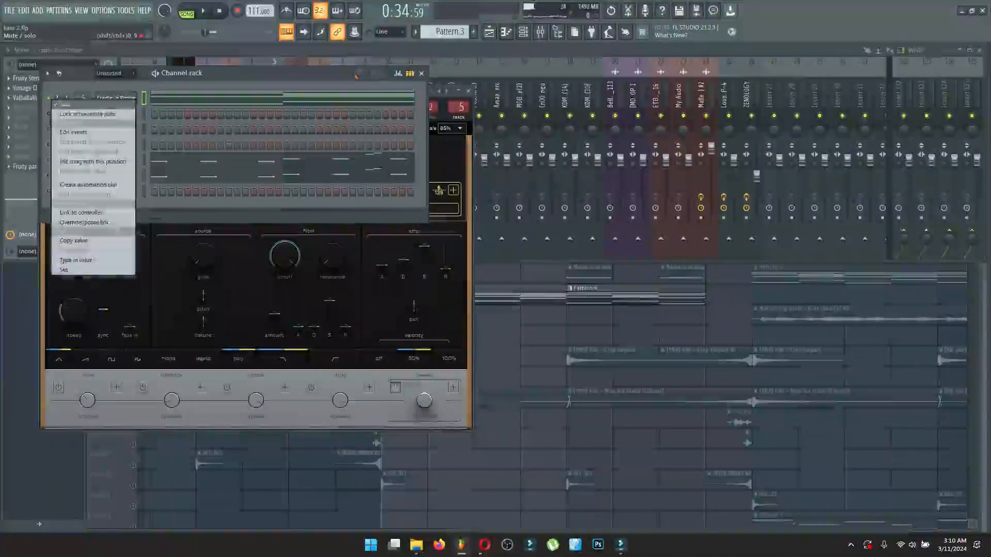
{"action": "key", "text": "Escape"}
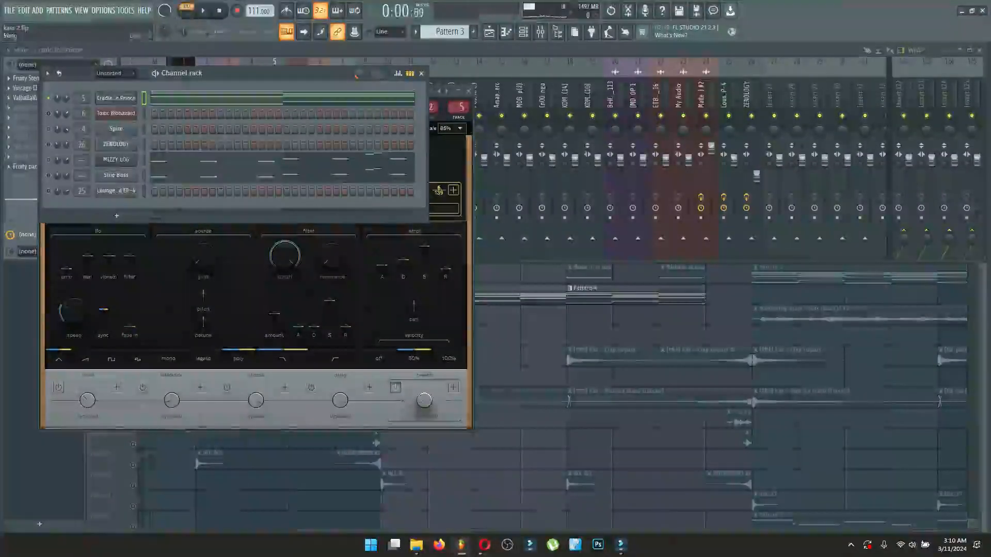
{"action": "key", "text": "space"}
{"action": "left_click", "coordinate": [235, 98]}
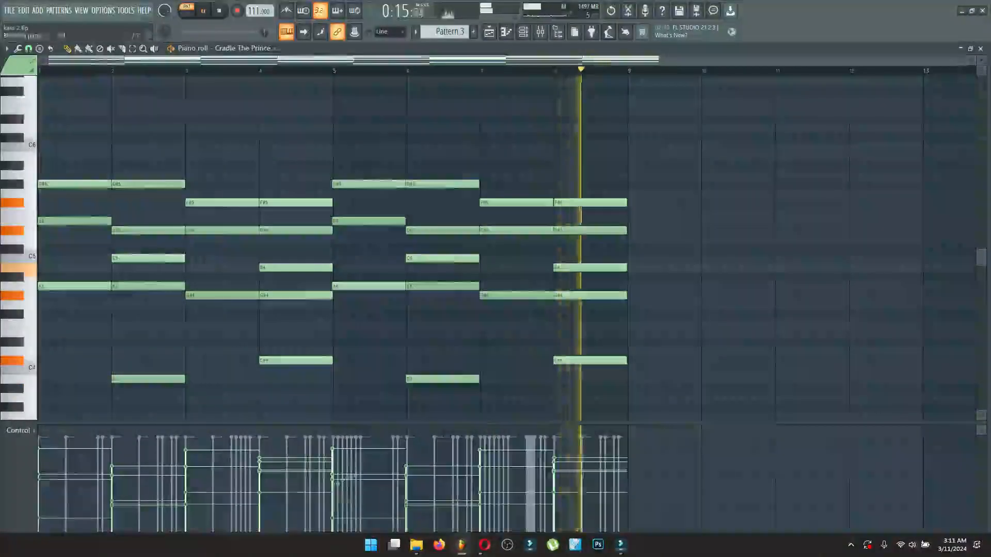
{"action": "key", "text": "space"}
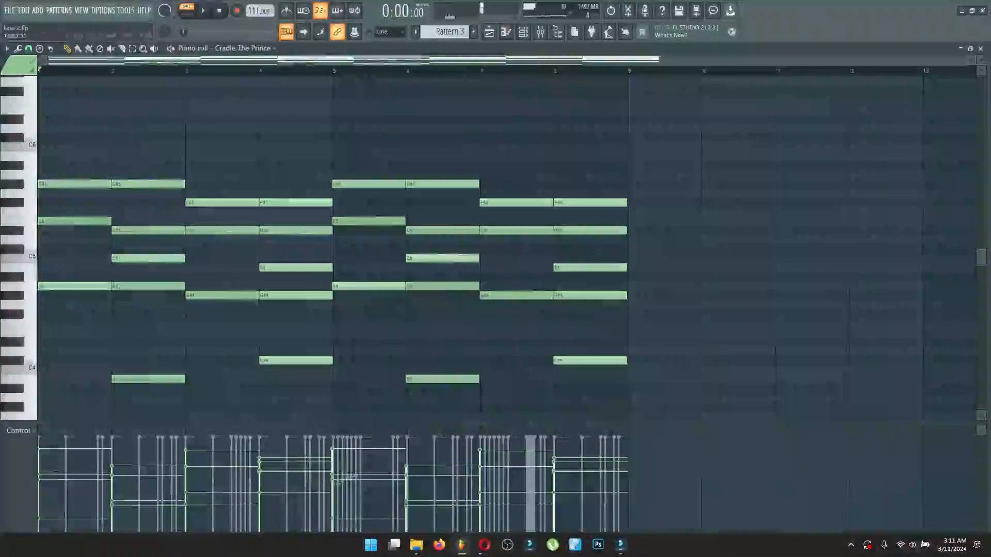
{"action": "key", "text": "F7"}
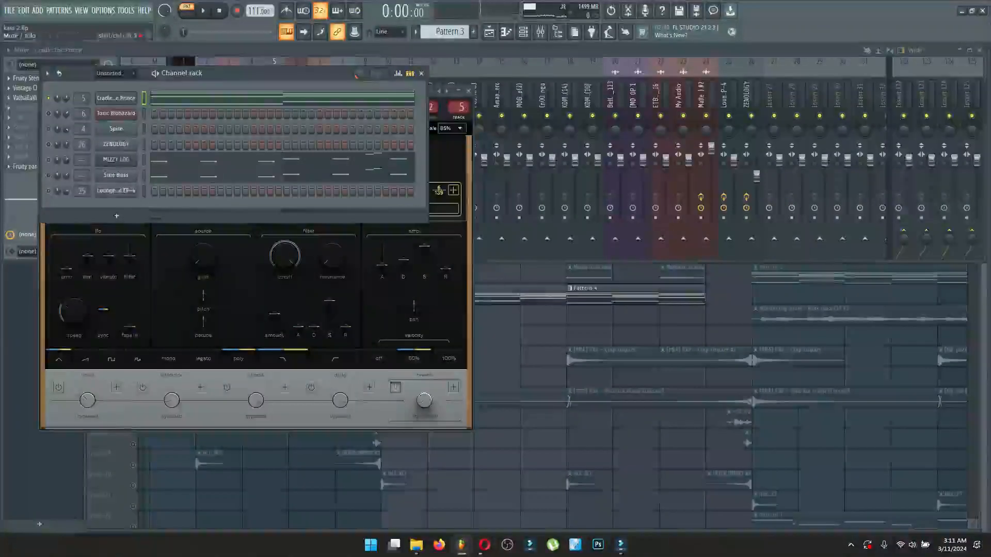
Step: Solo the MIZZY LOG channel in Pattern 3 and open its notes in the piano roll
{"action": "right_click", "coordinate": [49, 160]}
{"action": "left_click", "coordinate": [64, 166]}
{"action": "left_click", "coordinate": [236, 162]}
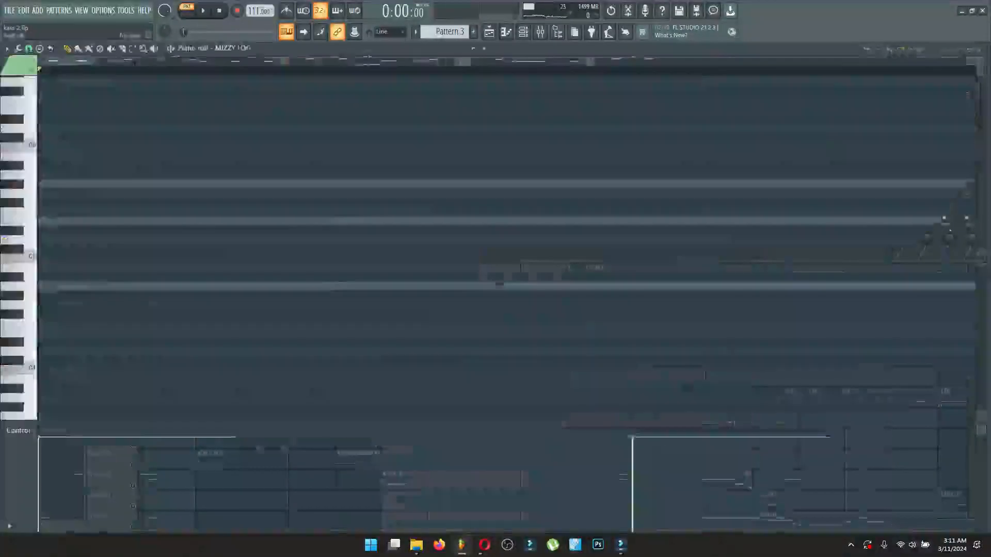
Step: Play Pattern 3 with only MIZZY LOG sounding and examine its notes in the piano roll
{"action": "key", "text": "space"}
{"action": "scroll", "coordinate": [236, 162], "scroll_direction": "down", "scroll_amount": 5}
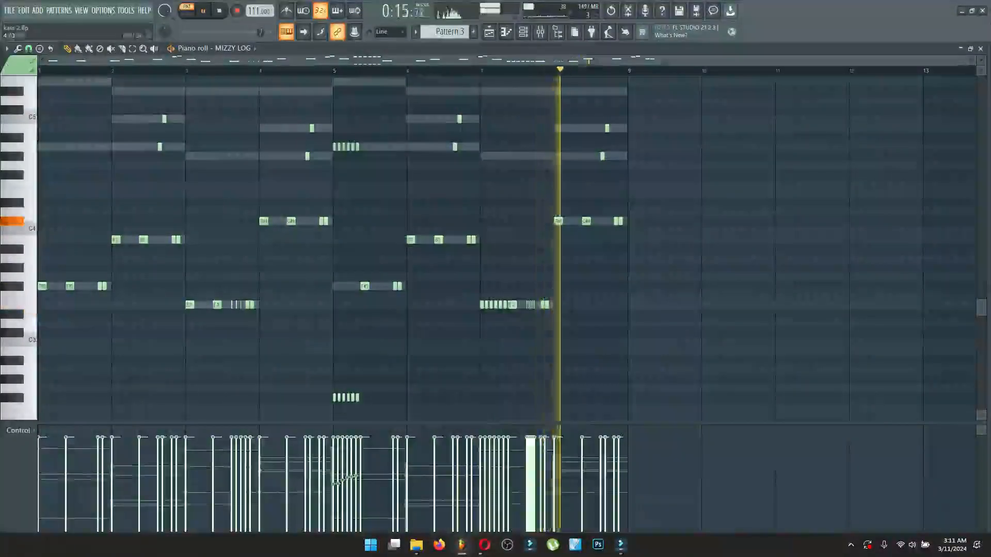
{"action": "key", "text": "space"}
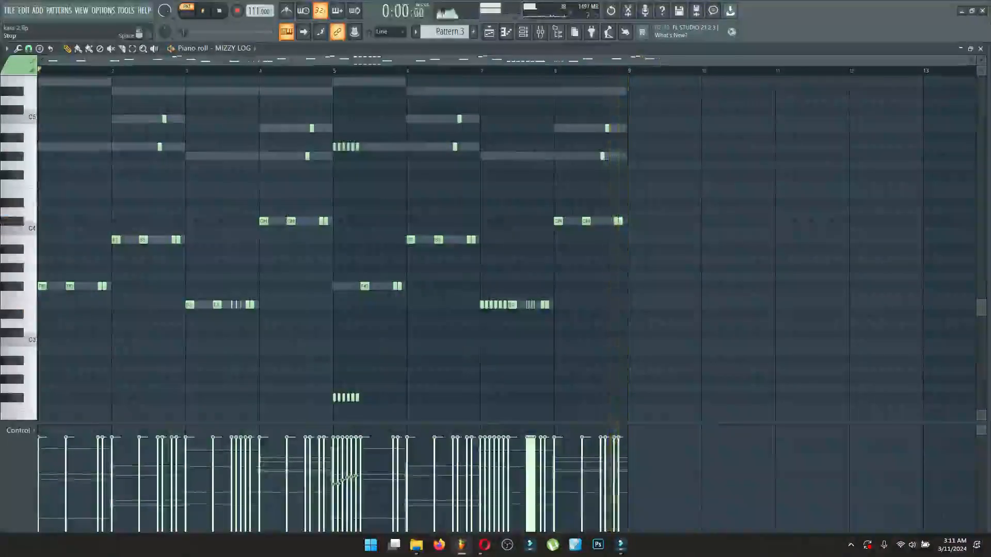
{"action": "left_click", "coordinate": [980, 48]}
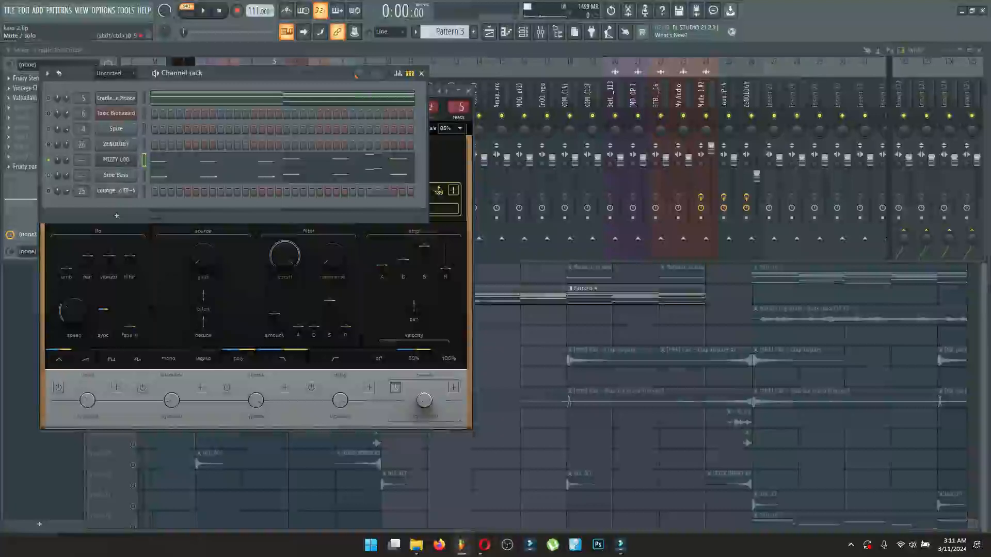
Step: Enable the Sine Bass channel alongside MIZZY LOG and inspect its DX10 synth and preset list
{"action": "left_click", "coordinate": [49, 176]}
{"action": "left_click", "coordinate": [116, 175]}
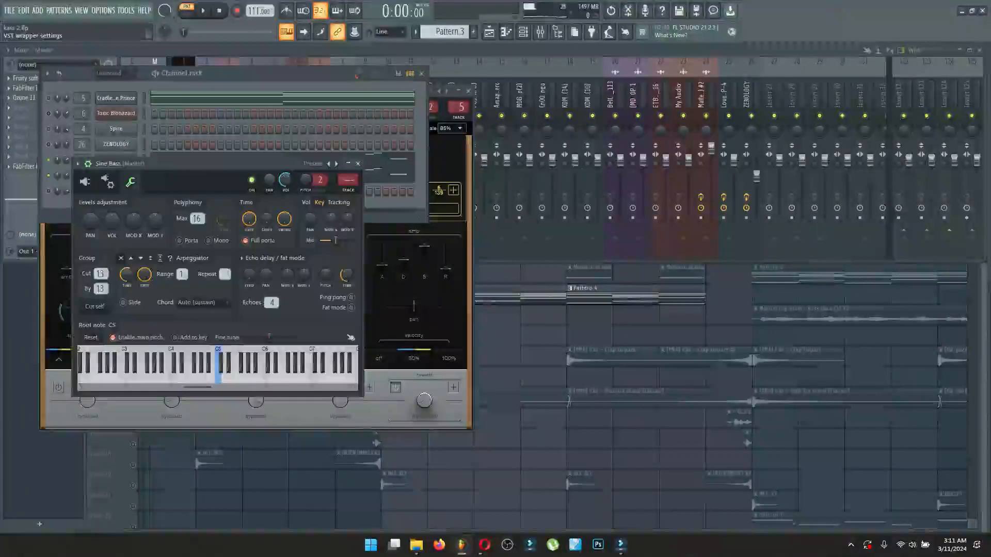
{"action": "left_click", "coordinate": [85, 182]}
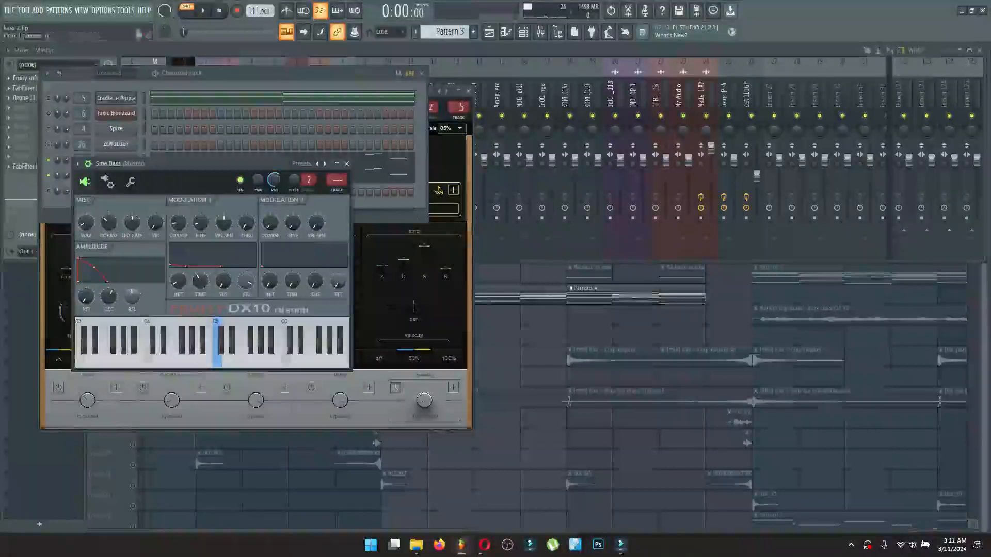
{"action": "right_click", "coordinate": [318, 164]}
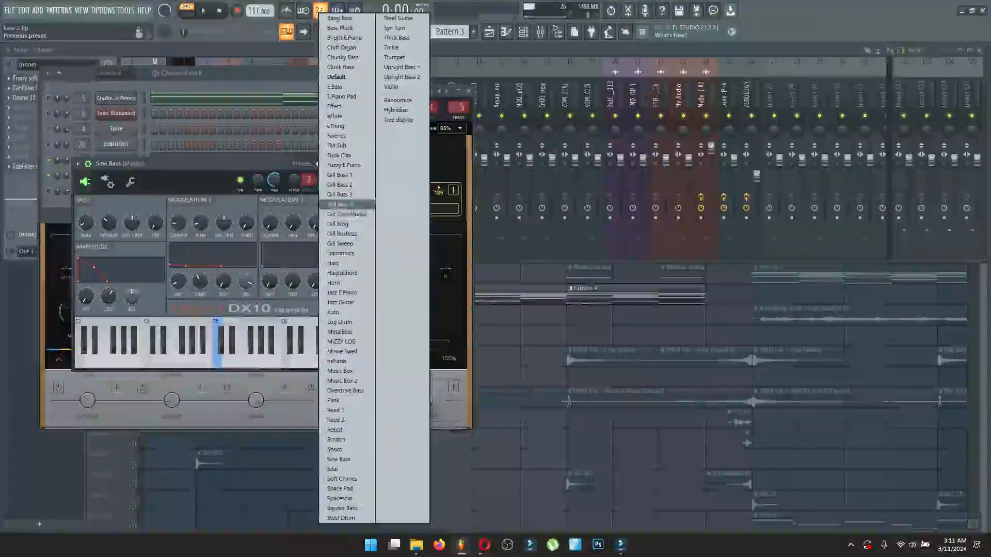
{"action": "left_click", "coordinate": [442, 208]}
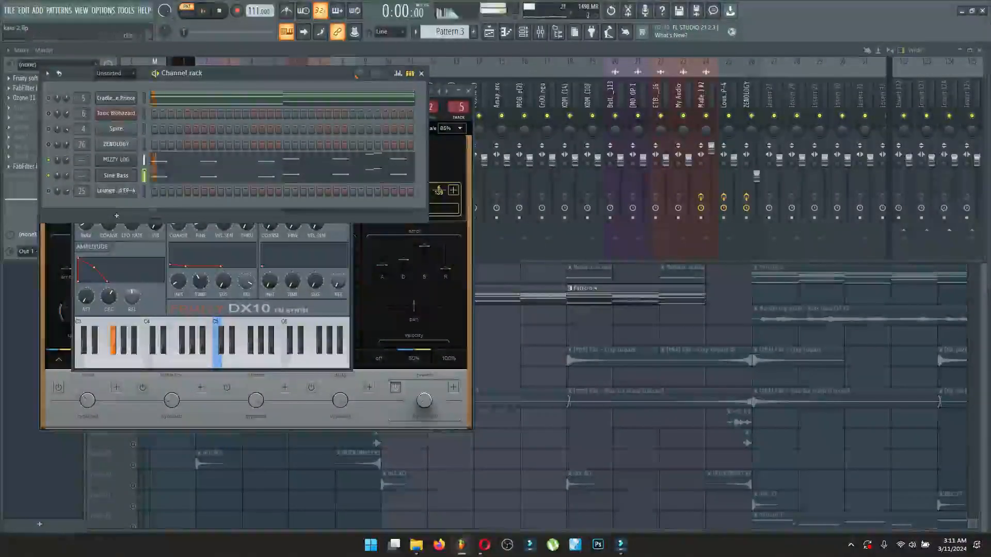
Step: Play Pattern 3 with MIZZY LOG and Sine Bass together and examine the Sine Bass notes in the piano roll
{"action": "key", "text": "space"}
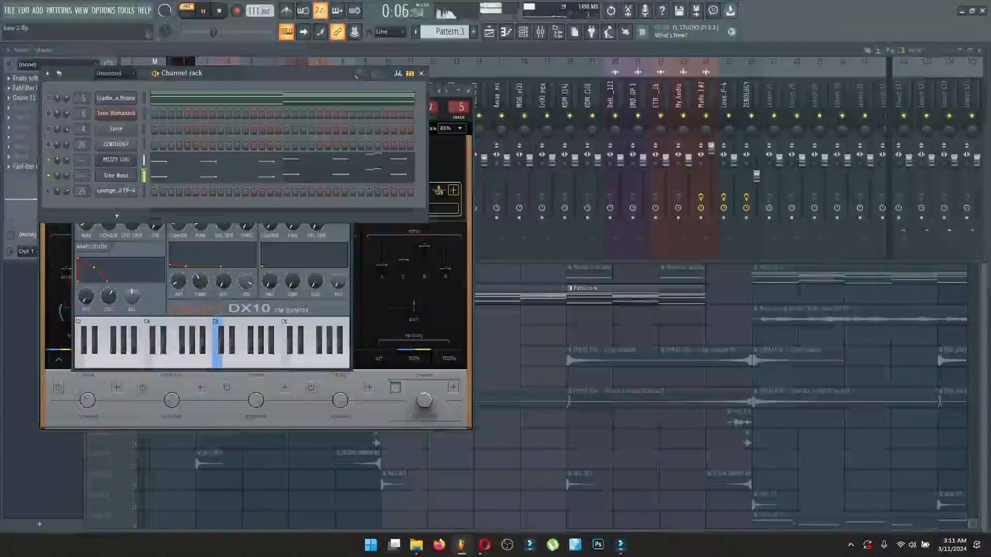
{"action": "left_click", "coordinate": [163, 175]}
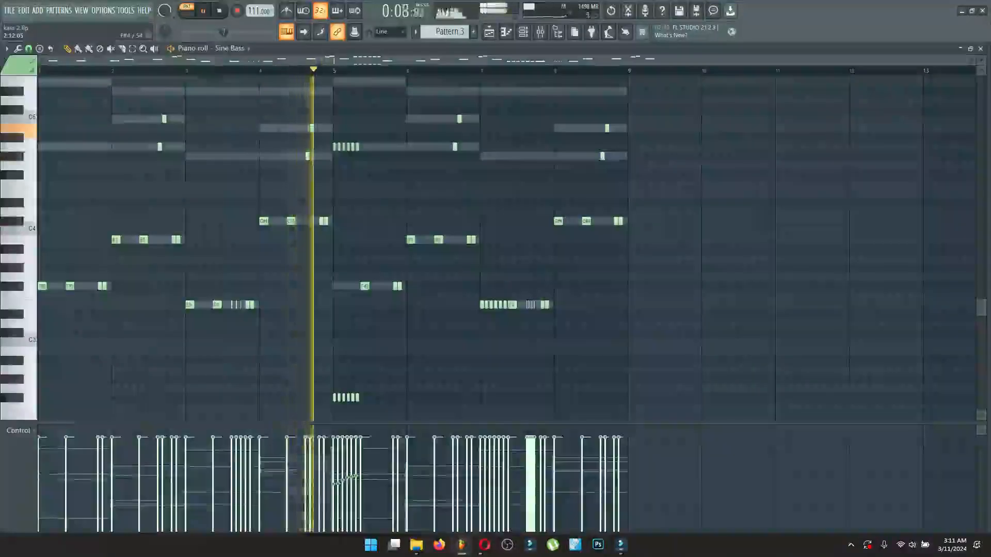
{"action": "key", "text": "space"}
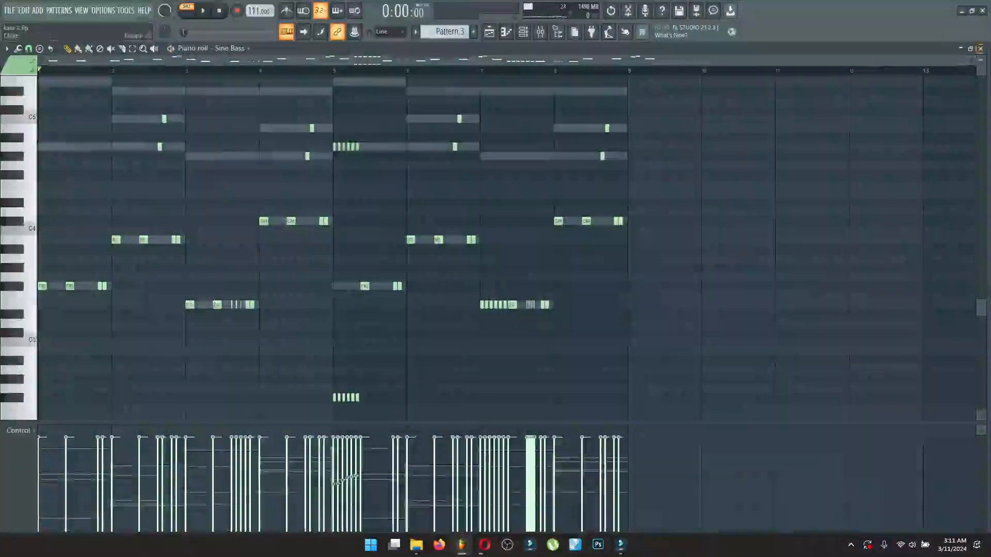
{"action": "left_click", "coordinate": [980, 49]}
{"action": "left_click", "coordinate": [222, 176]}
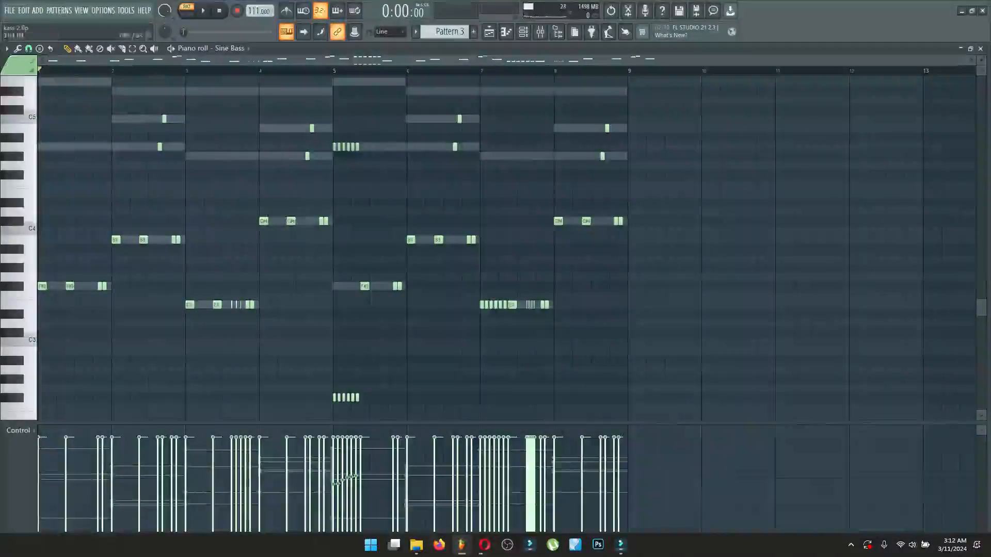
{"action": "key", "text": "Escape"}
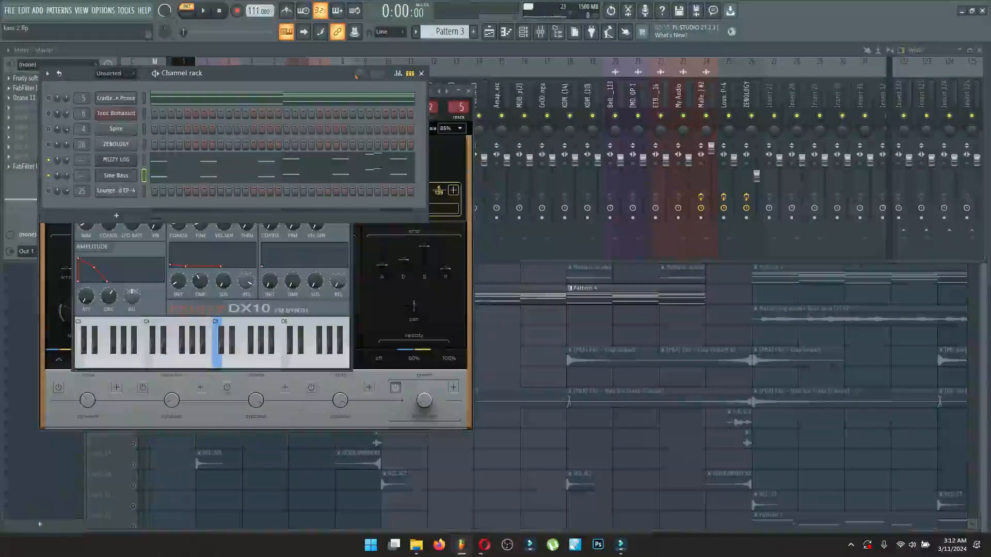
Step: Re-enable all channels in the channel rack and return to the playlist
{"action": "right_click", "coordinate": [49, 175]}
{"action": "left_click", "coordinate": [59, 182]}
{"action": "right_click", "coordinate": [49, 176]}
{"action": "left_click", "coordinate": [58, 182]}
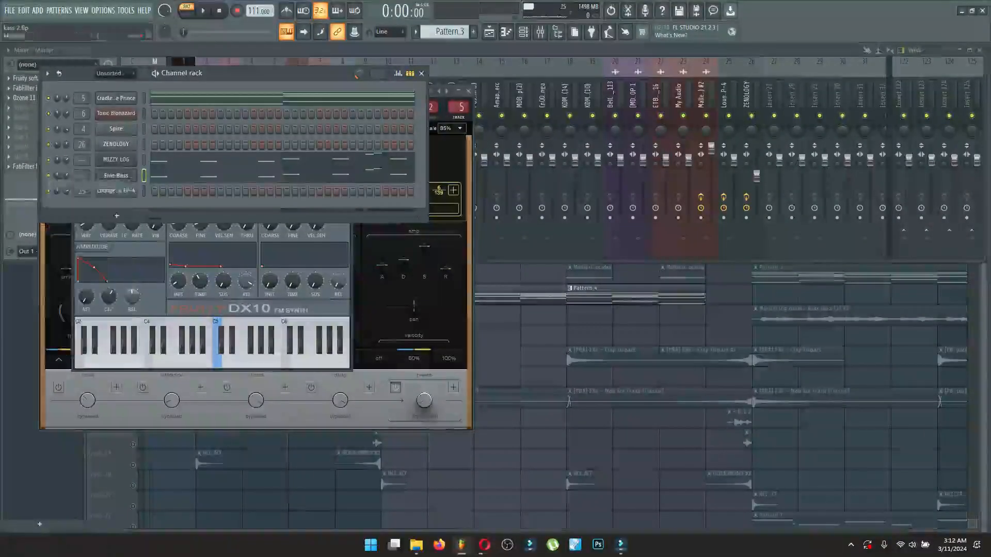
{"action": "left_click", "coordinate": [488, 31]}
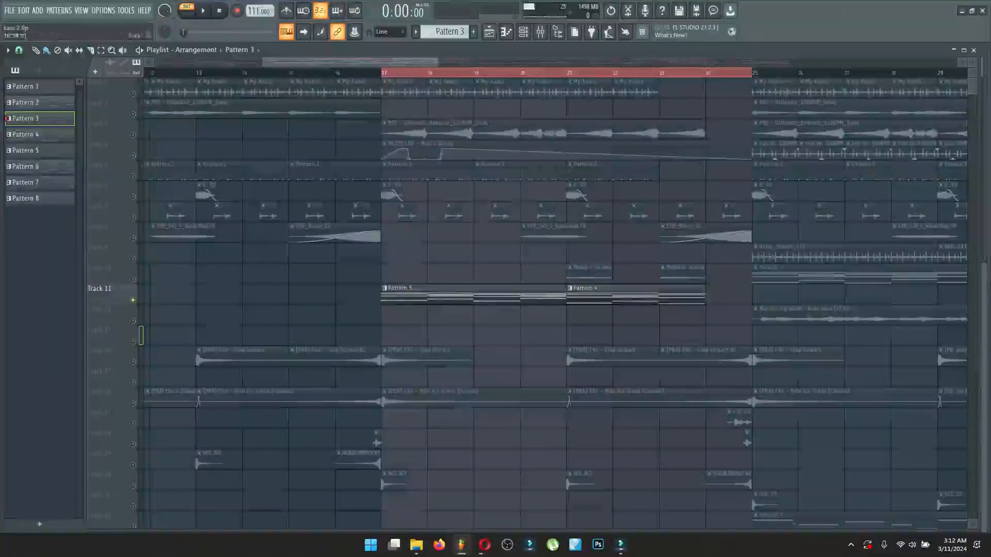
Step: Switch playback to song mode and enable Track 4's MIZZY LOG Mod 1 Decay automation alongside the soloed Track 11
{"action": "left_click", "coordinate": [186, 14]}
{"action": "scroll", "coordinate": [527, 299], "scroll_direction": "down", "scroll_amount": 5}
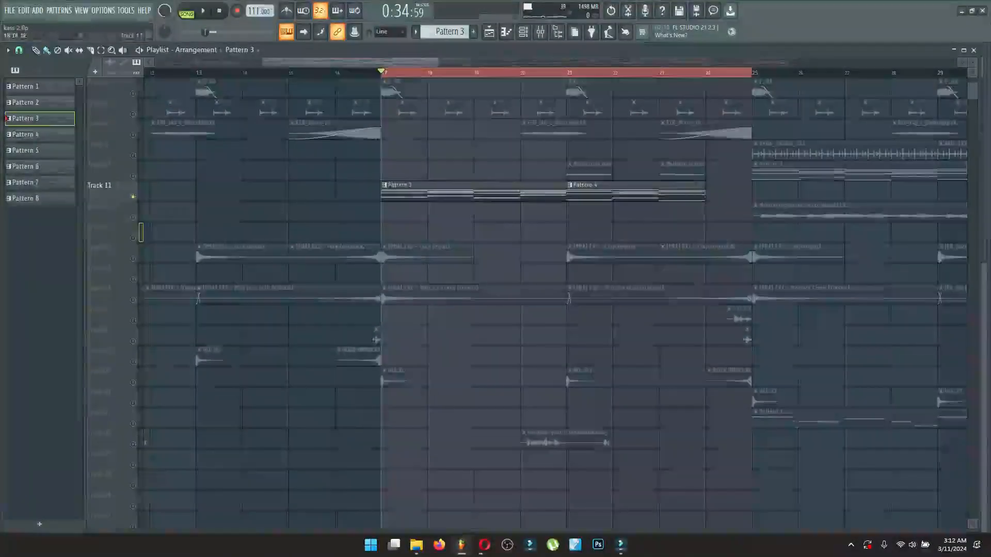
{"action": "scroll", "coordinate": [526, 299], "scroll_direction": "up", "scroll_amount": 5}
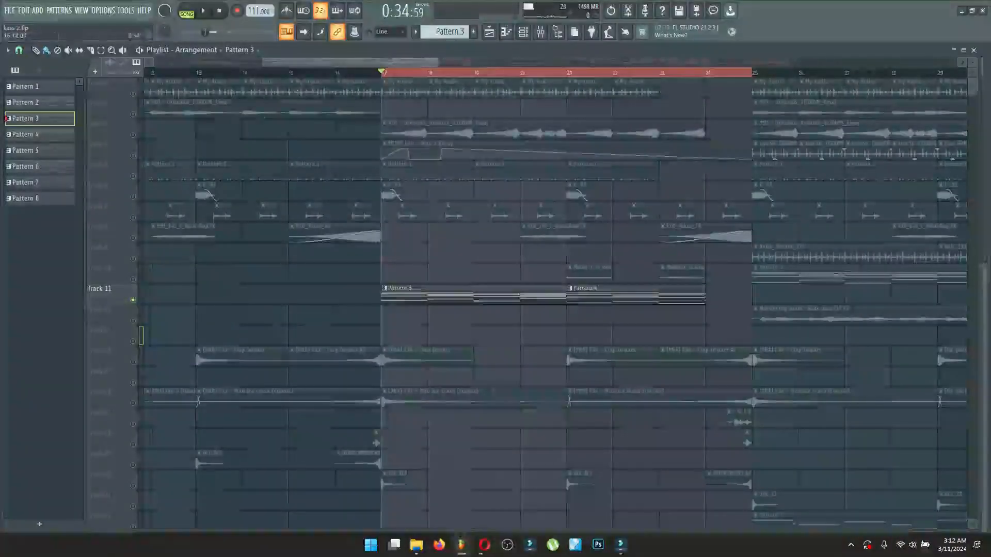
{"action": "mouse_move", "coordinate": [350, 63]}
{"action": "left_mouse_down"}
{"action": "mouse_move", "coordinate": [394, 62]}
{"action": "mouse_move", "coordinate": [334, 62]}
{"action": "left_mouse_up"}
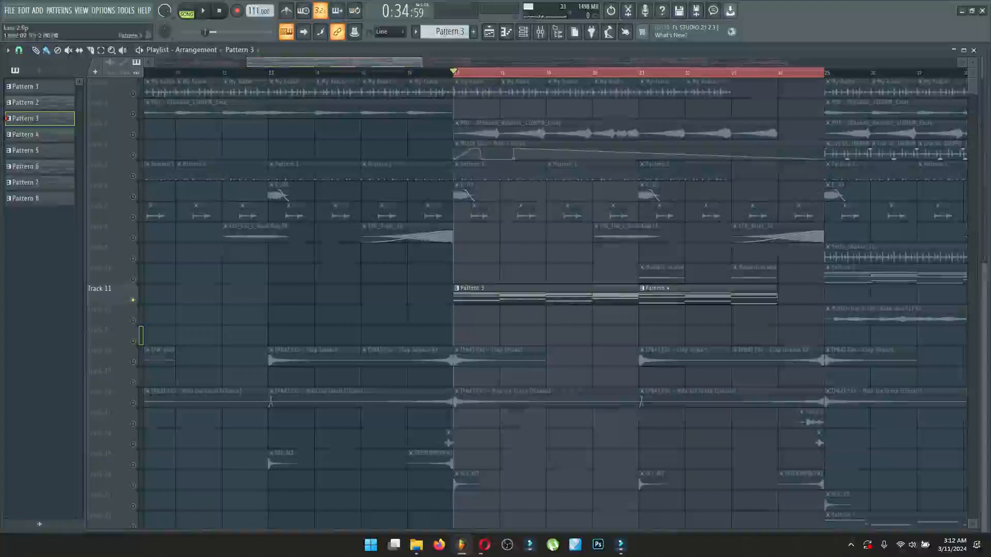
{"action": "left_click", "coordinate": [133, 155]}
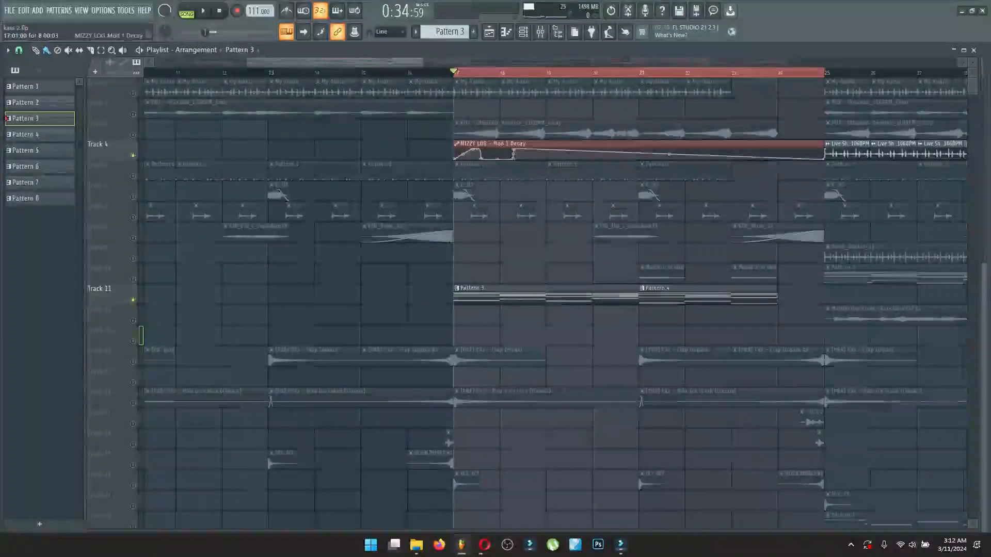
Step: Mute Cradle The Prince and play the section from bar 17, watching the automated Mod 1 Decay knob in MIZZY LOG's DX10 window
{"action": "key", "text": "F6"}
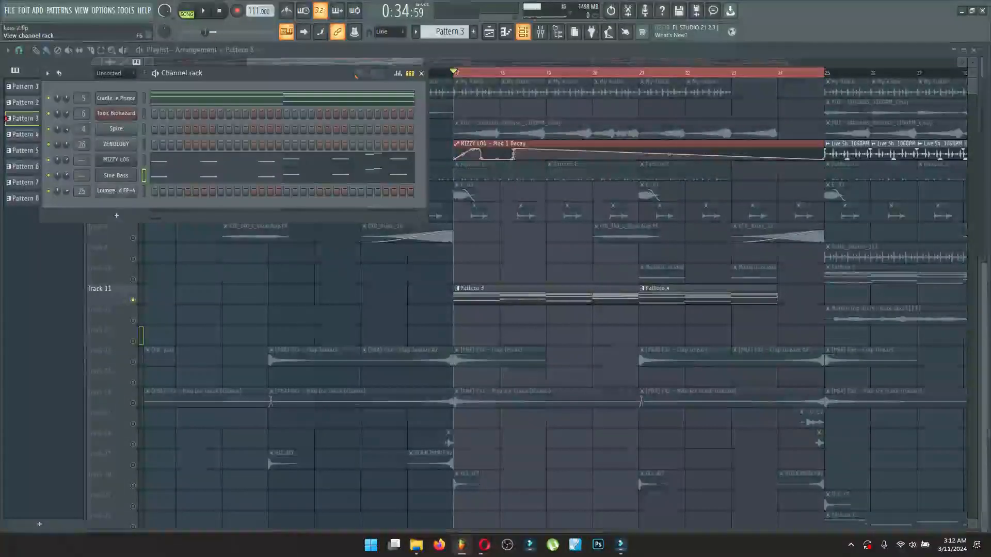
{"action": "left_click", "coordinate": [116, 159]}
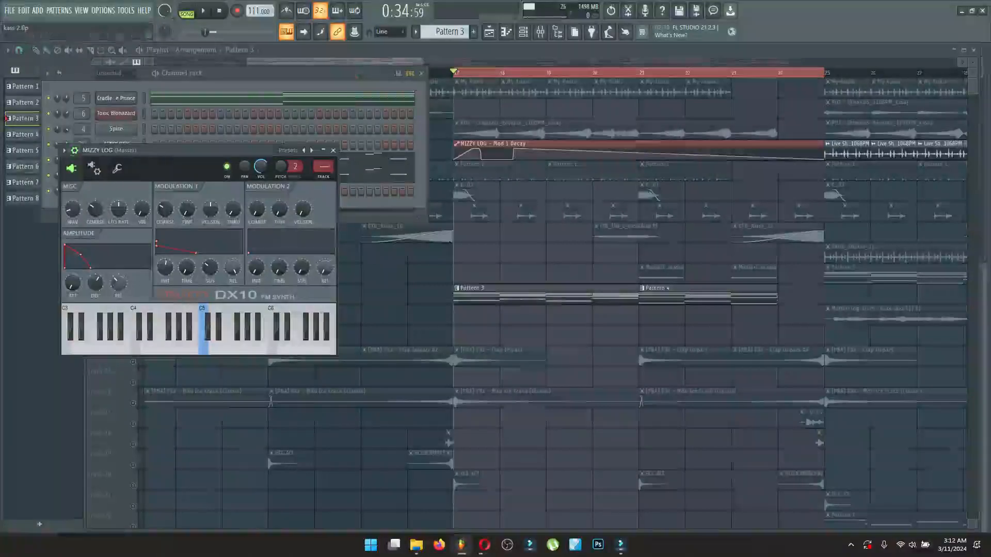
{"action": "left_click", "coordinate": [48, 98]}
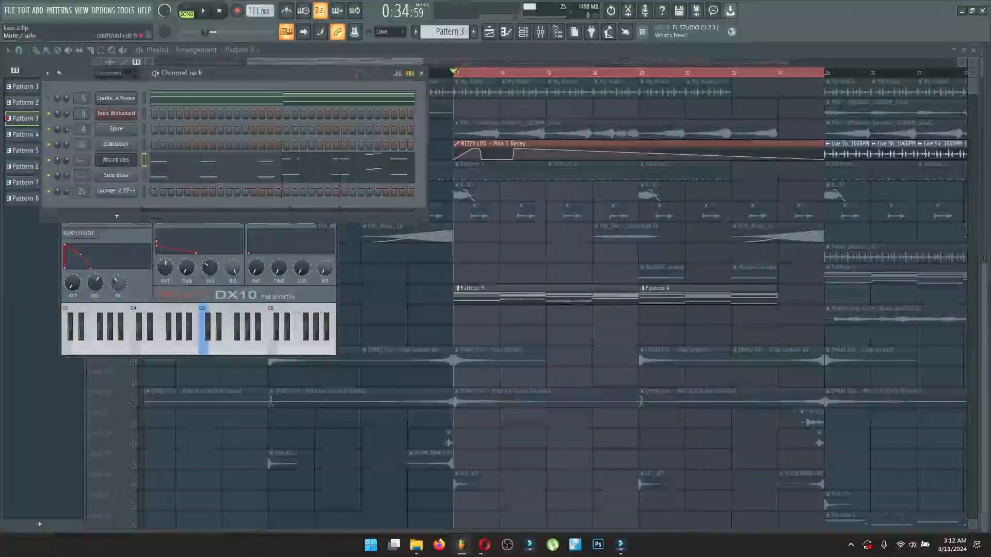
{"action": "left_click", "coordinate": [203, 11]}
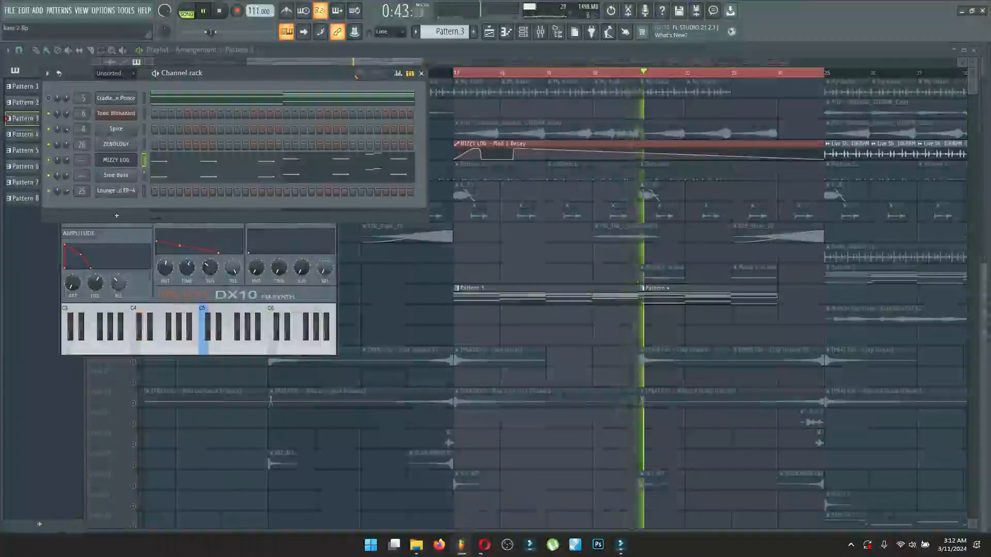
{"action": "key", "text": "space"}
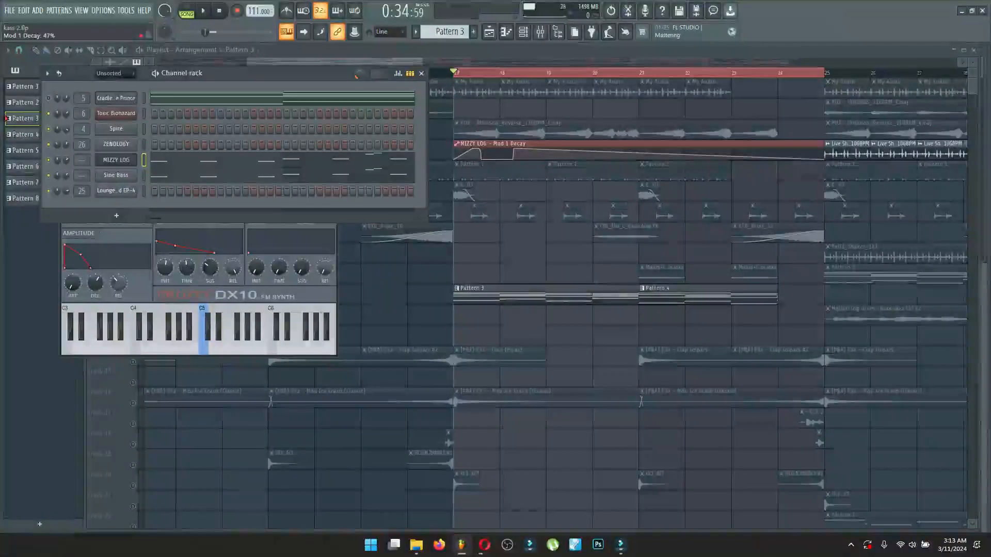
{"action": "left_click", "coordinate": [187, 268]}
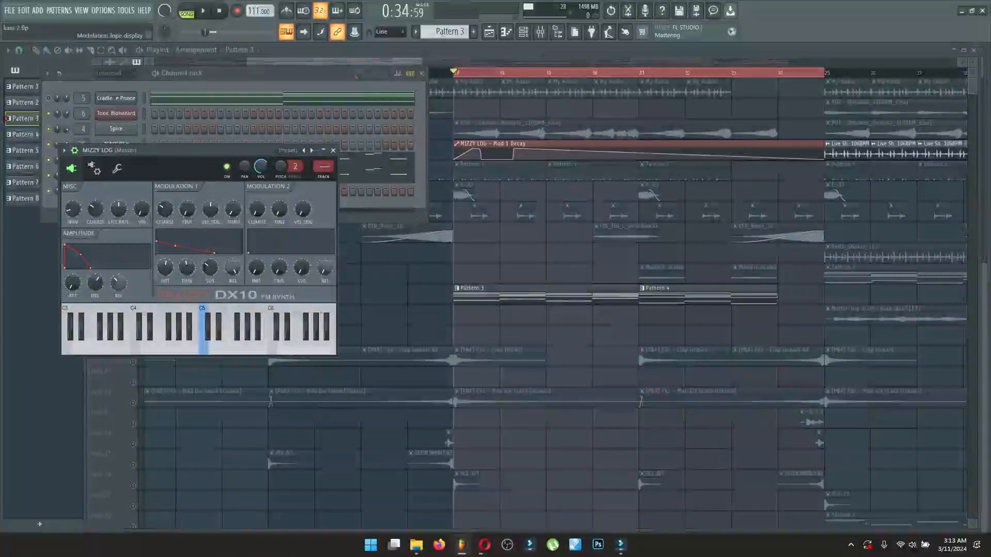
{"action": "left_click", "coordinate": [309, 50]}
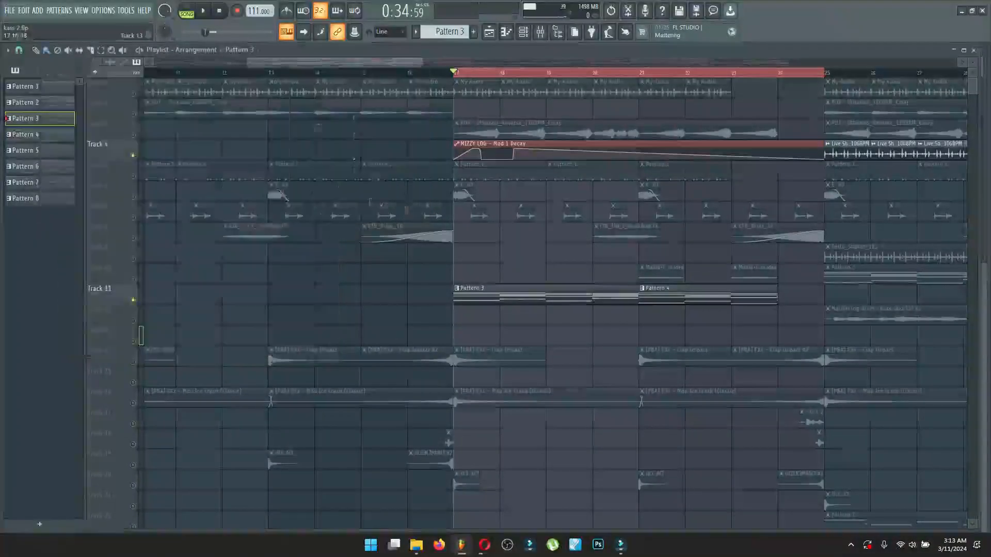
Step: Re-enable all playlist tracks and select the next section of the arrangement from bar 24 to bar 33
{"action": "left_click", "coordinate": [133, 156]}
{"action": "right_click", "coordinate": [133, 300]}
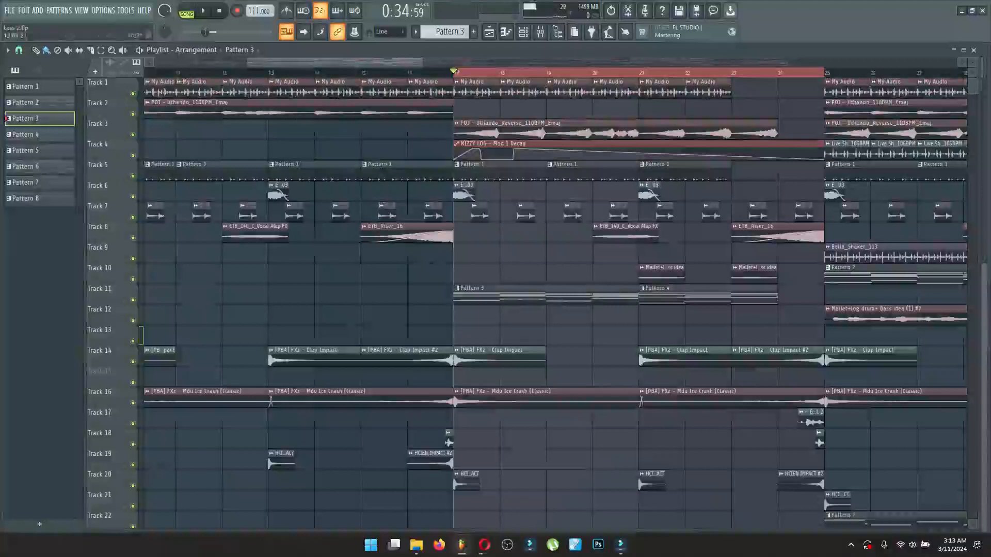
{"action": "left_click_drag", "start_coordinate": [296, 63], "coordinate": [726, 72]}
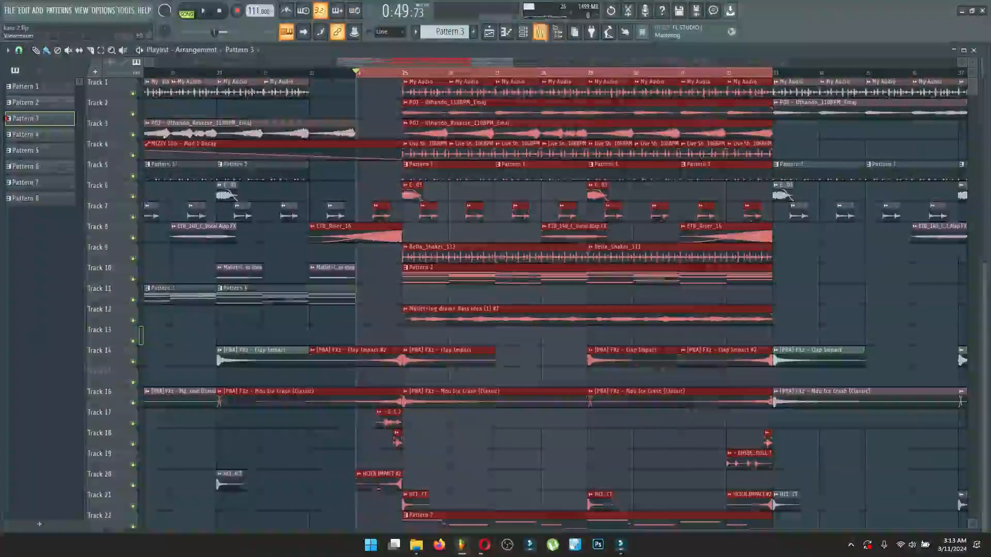
Step: Unmute Cradle The Prince so that every channel in the channel rack is enabled
{"action": "key", "text": "F6"}
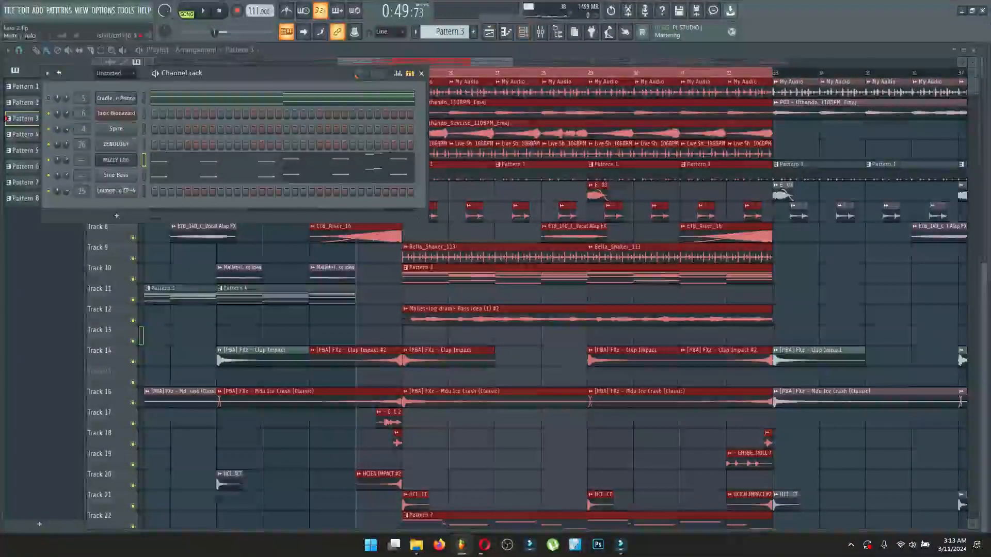
{"action": "right_click", "coordinate": [48, 98]}
{"action": "left_click", "coordinate": [63, 105]}
{"action": "right_click", "coordinate": [49, 98]}
{"action": "left_click", "coordinate": [63, 105]}
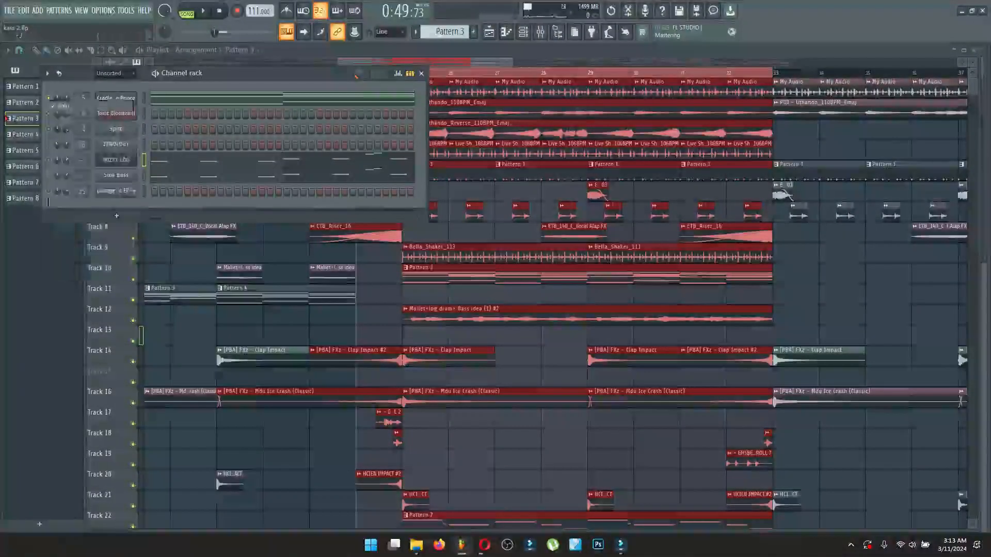
Step: Close the channel rack and play the selected section from bar 24 with all tracks enabled
{"action": "key", "text": "F6"}
{"action": "key", "text": "space"}
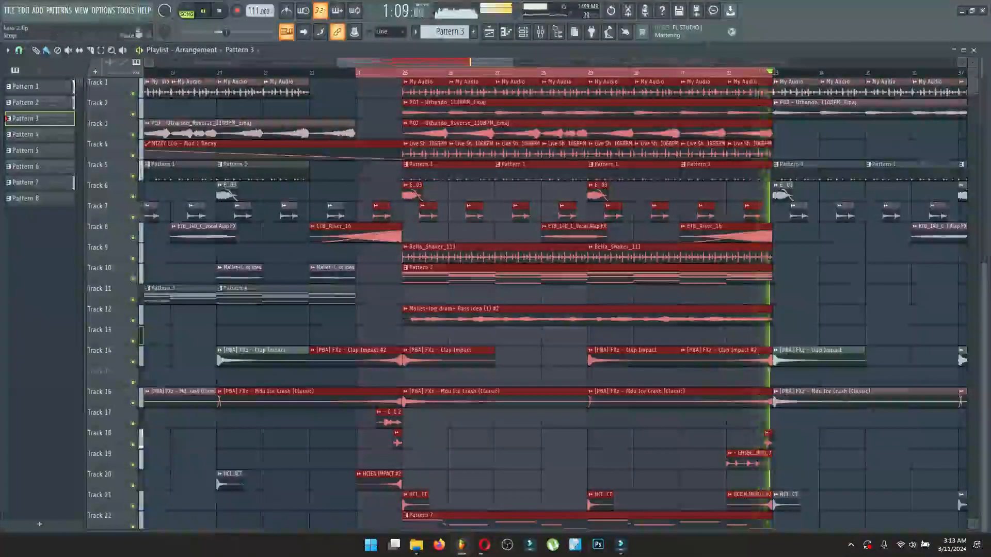
{"action": "key", "text": "space"}
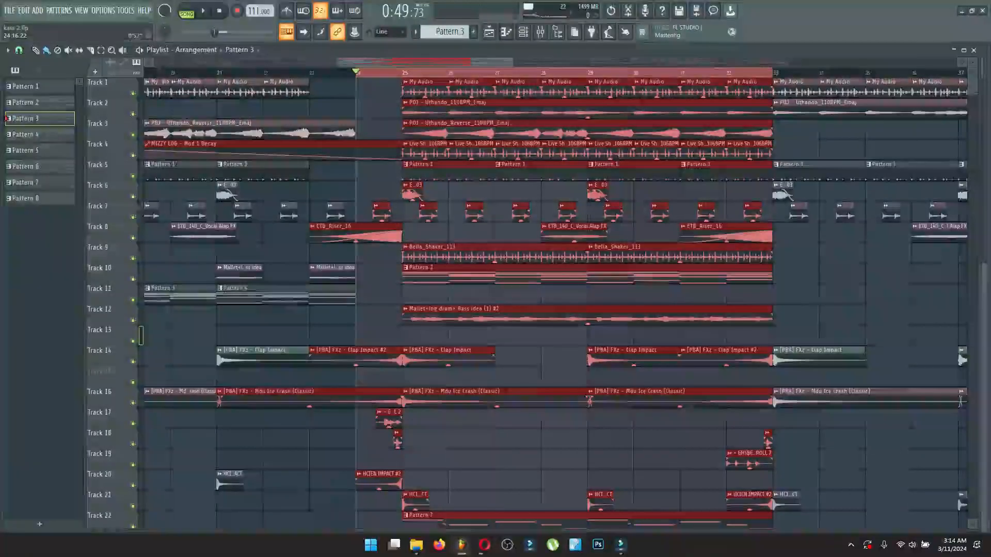
Step: Solo Track 4, play its Live Shaker 106BPM clips and open the sample's settings
{"action": "mouse_move", "coordinate": [401, 62]}
{"action": "left_mouse_down"}
{"action": "mouse_move", "coordinate": [223, 62]}
{"action": "mouse_move", "coordinate": [416, 62]}
{"action": "left_mouse_up"}
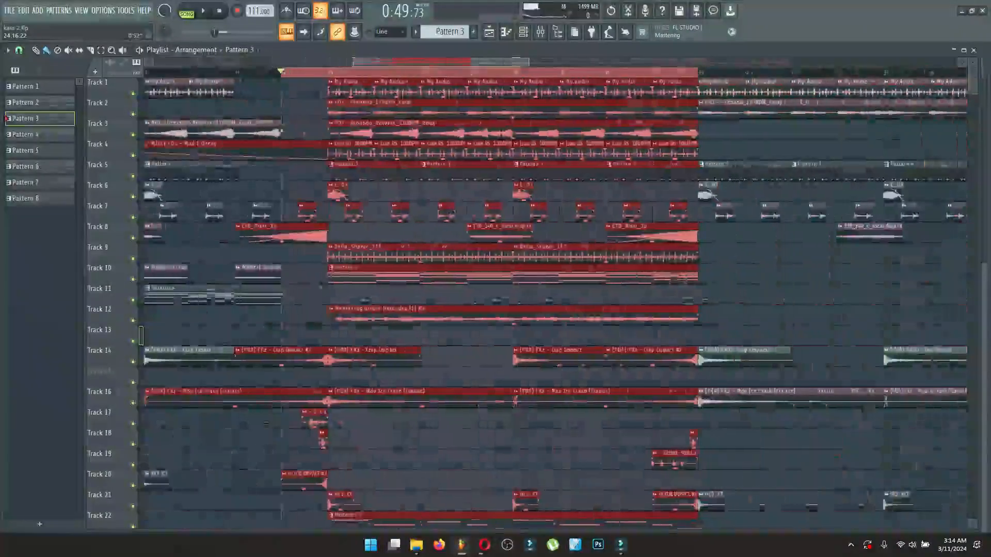
{"action": "right_click", "coordinate": [133, 155]}
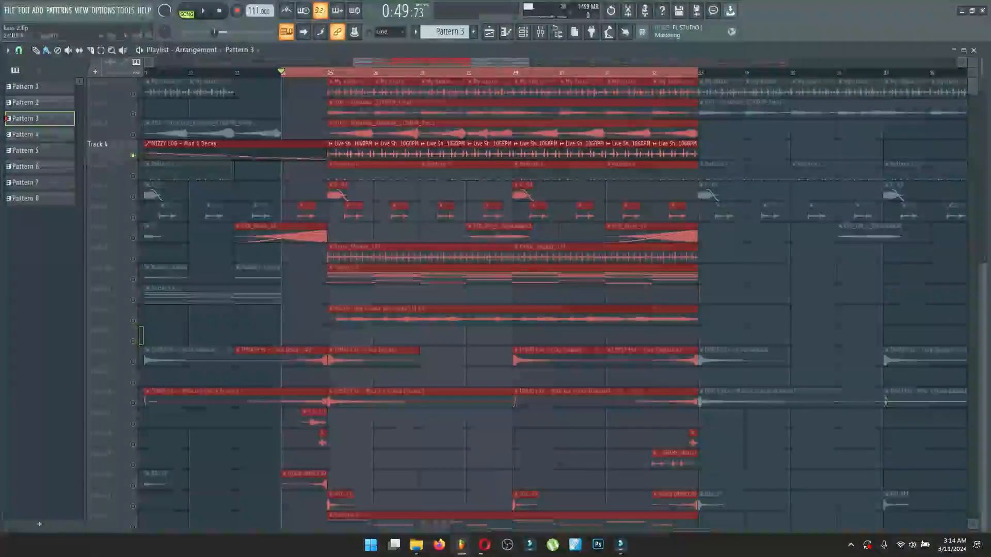
{"action": "key", "text": "space"}
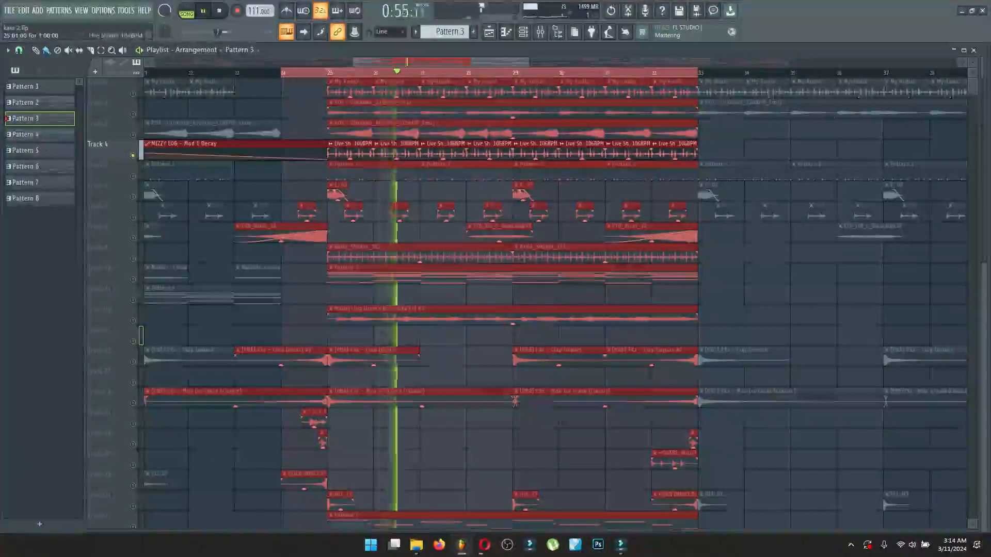
{"action": "key", "text": "space"}
{"action": "double_click", "coordinate": [439, 153]}
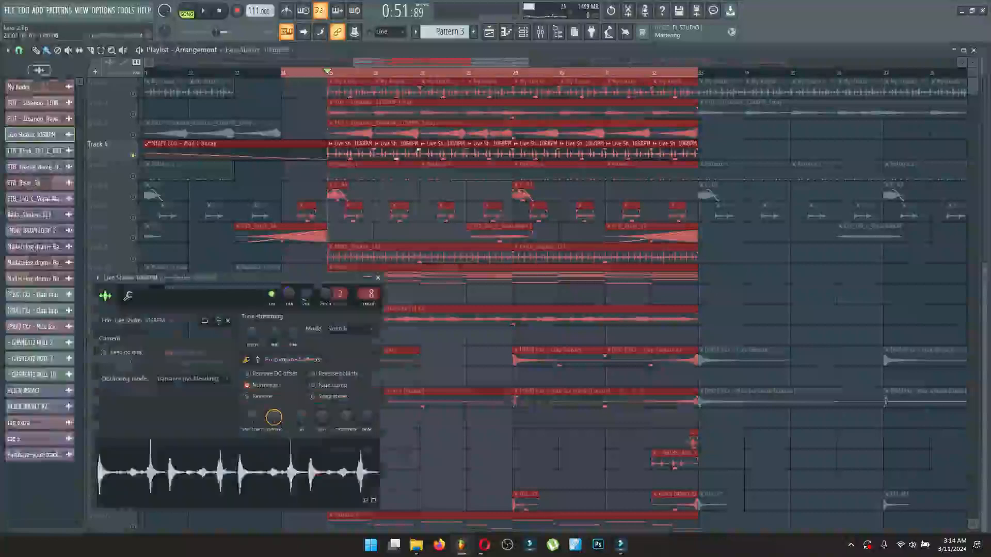
Step: Close the Live Shaker sample's settings, solo Track 9 and play its Bella_Shaker_113 clips
{"action": "left_click", "coordinate": [377, 278]}
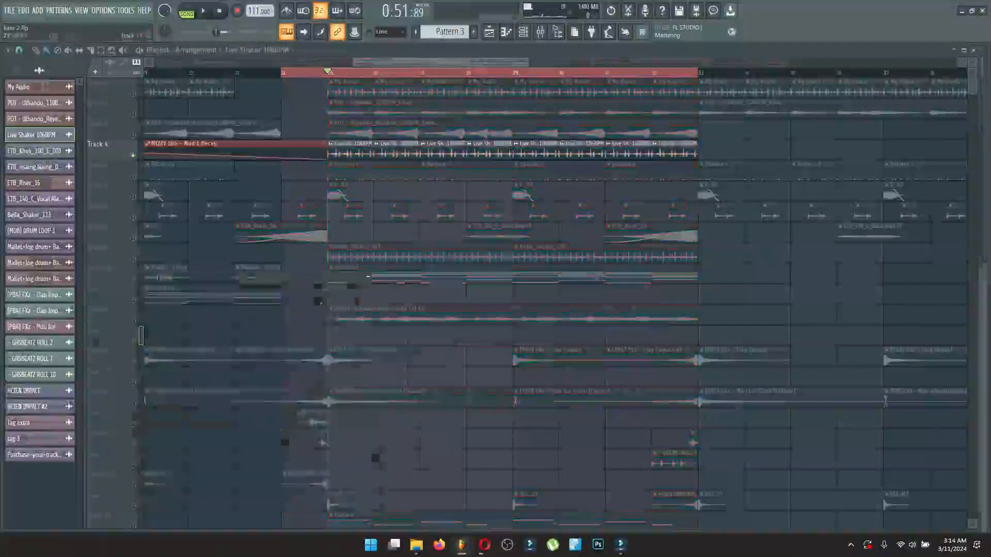
{"action": "key", "text": "space"}
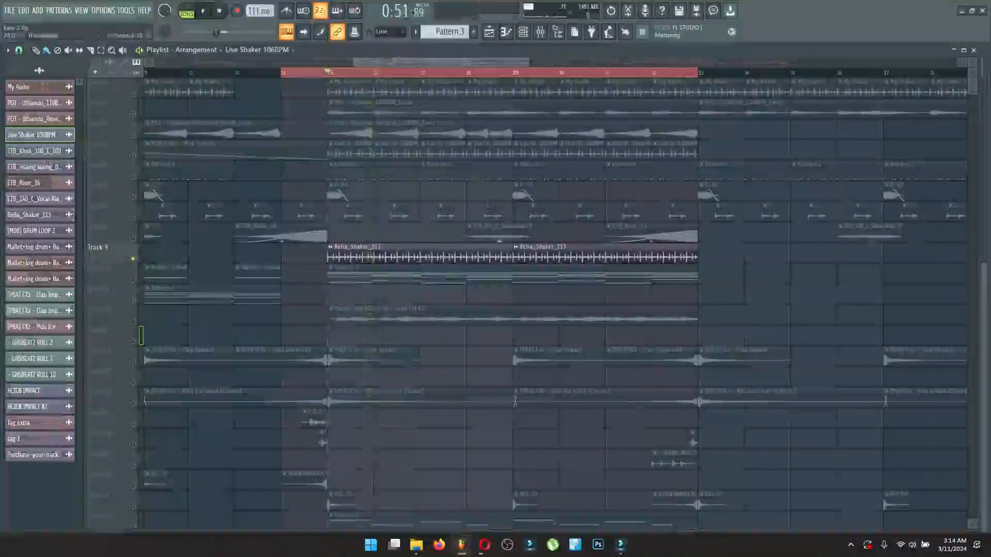
Step: Solo Track 12 and play its Mallet+log drum+ Bass idea clip in the selected section
{"action": "scroll", "coordinate": [516, 289], "scroll_direction": "down", "scroll_amount": 2}
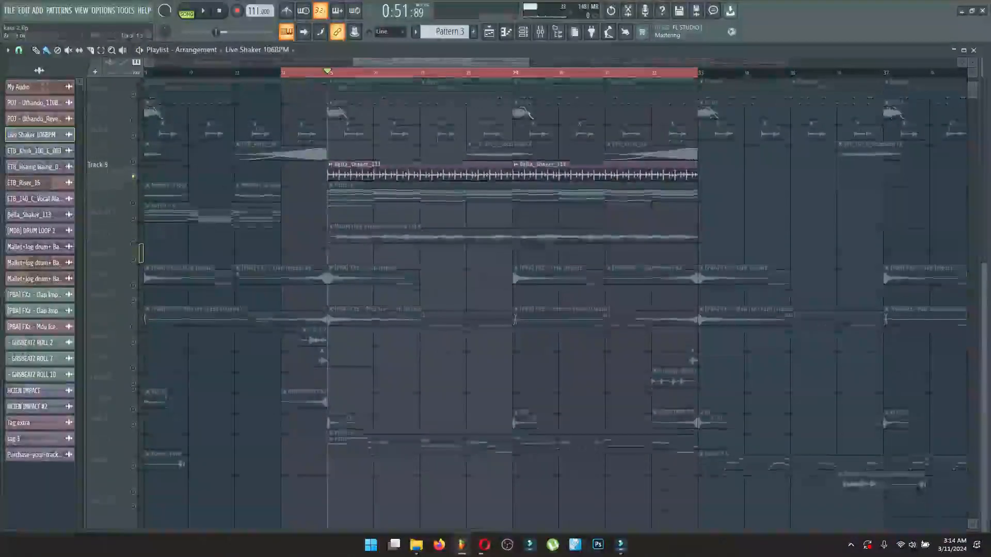
{"action": "right_click", "coordinate": [133, 238]}
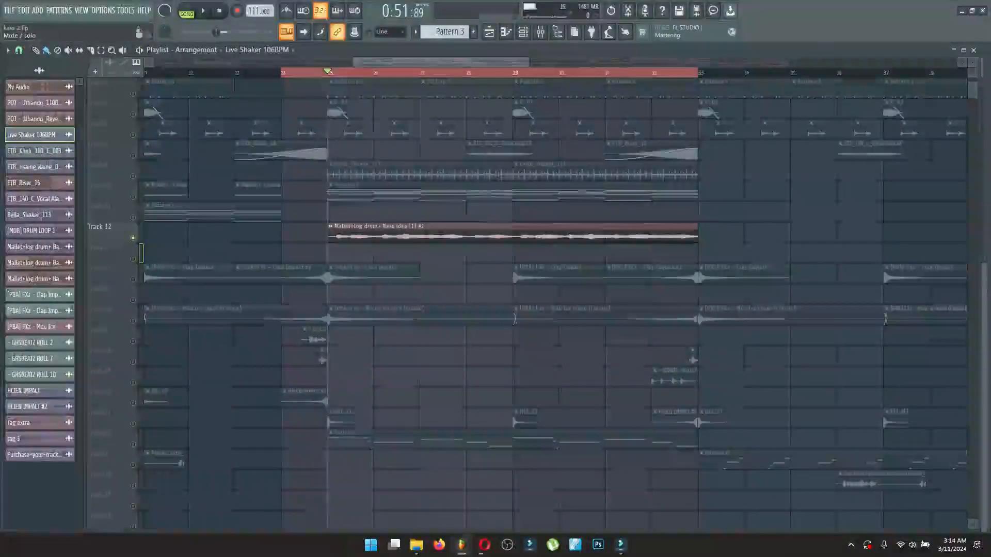
{"action": "key", "text": "space"}
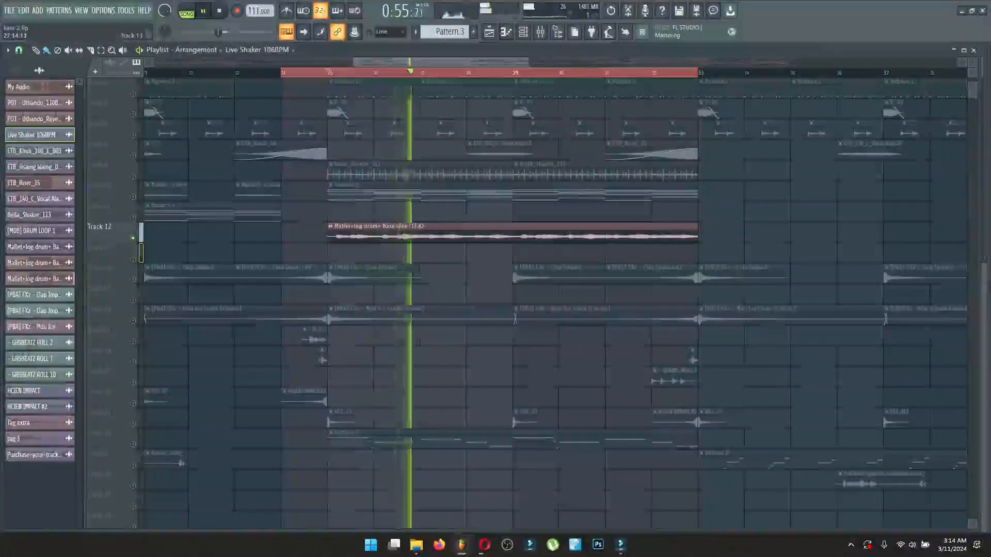
{"action": "key", "text": "space"}
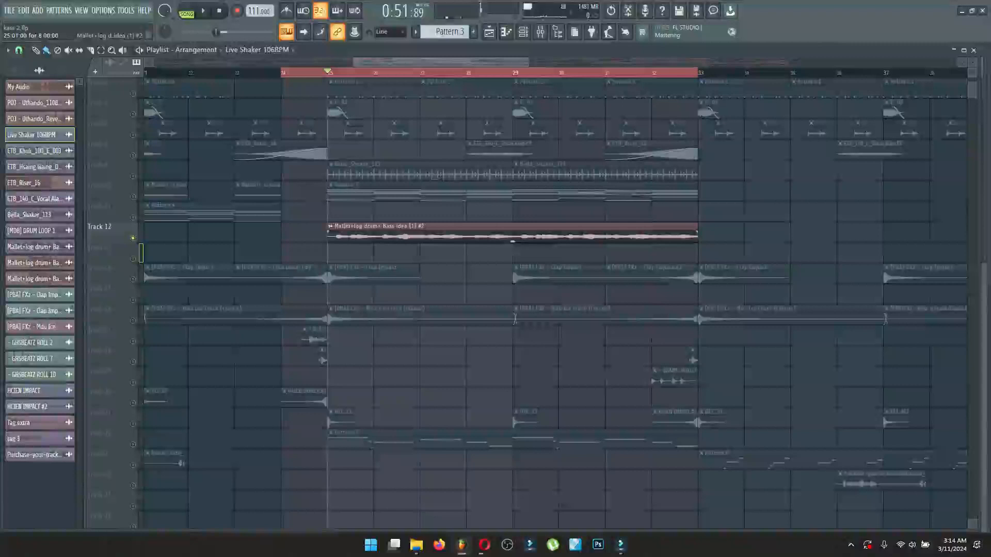
Step: Solo Track 10, select its Pattern 2 clip and show that pattern's channel rack
{"action": "scroll", "coordinate": [513, 241], "scroll_direction": "down", "scroll_amount": 2}
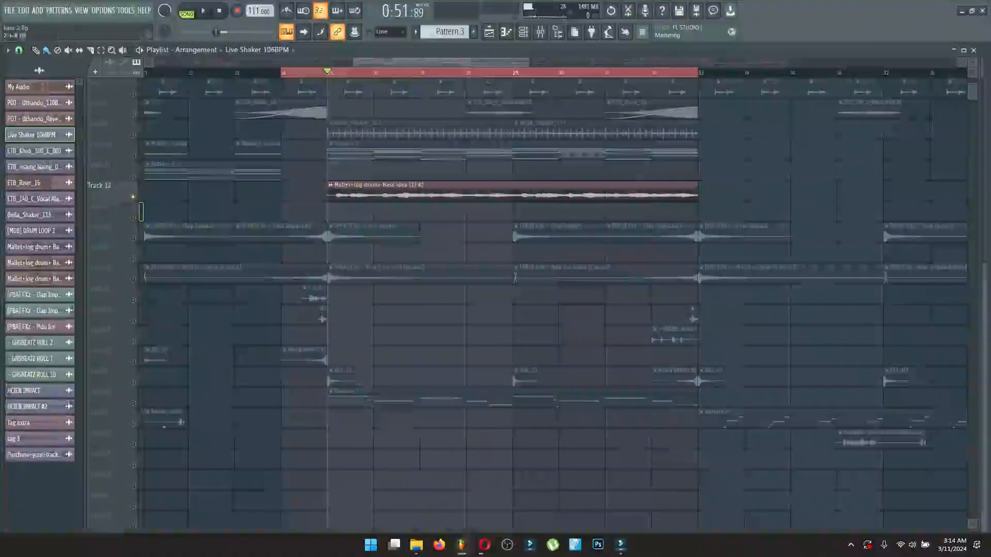
{"action": "scroll", "coordinate": [513, 241], "scroll_direction": "up", "scroll_amount": 3}
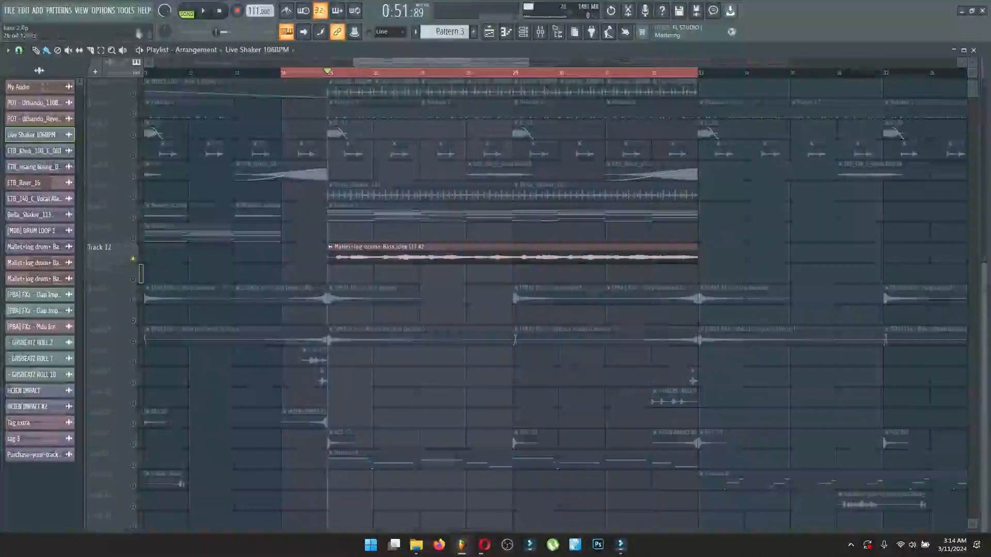
{"action": "right_click", "coordinate": [134, 218]}
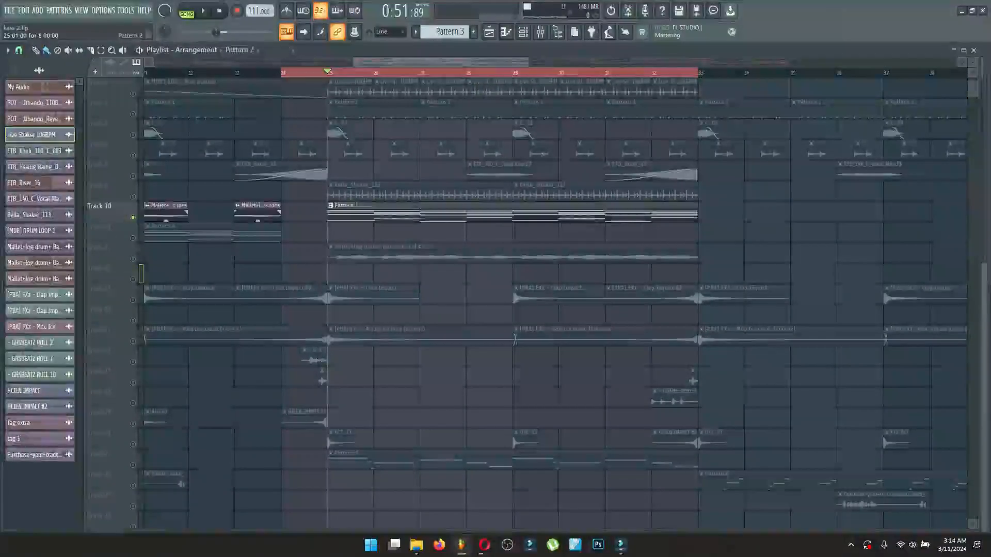
{"action": "left_click", "coordinate": [372, 213]}
{"action": "key", "text": "F6"}
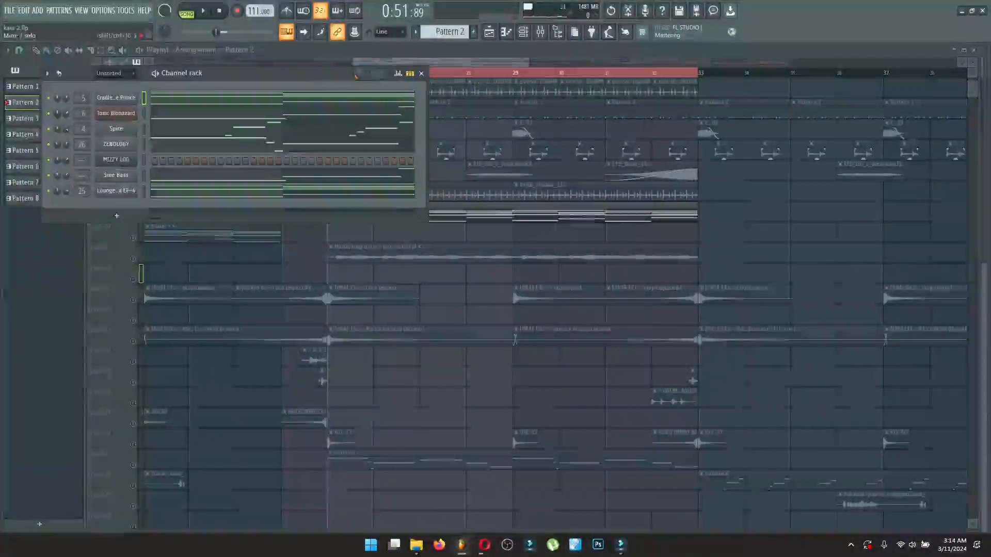
Step: Solo the Spire channel of Pattern 2 and play it while reviewing its notes in the piano roll
{"action": "right_click", "coordinate": [49, 113]}
{"action": "key", "text": "Escape"}
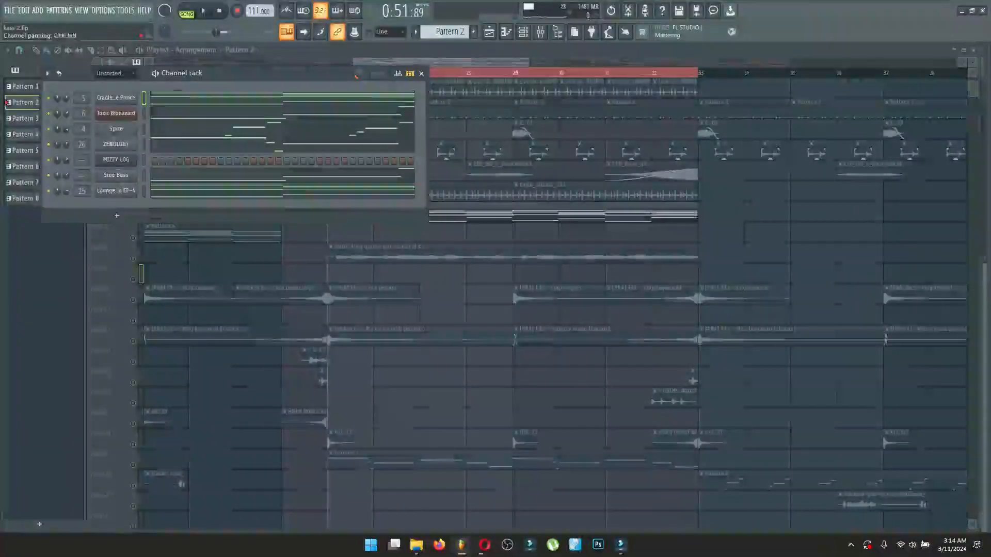
{"action": "right_click", "coordinate": [49, 129]}
{"action": "left_click", "coordinate": [60, 134]}
{"action": "key", "text": "space"}
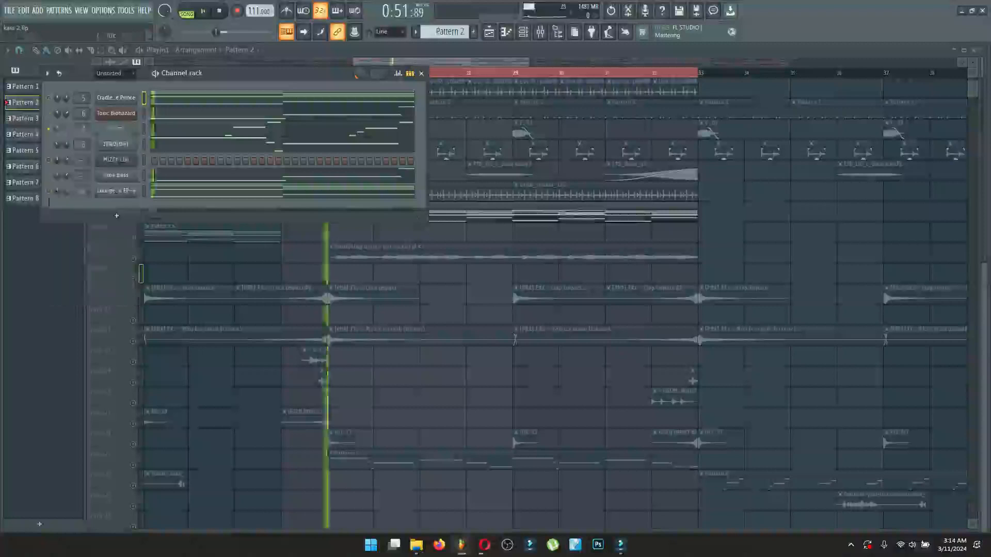
{"action": "left_click", "coordinate": [189, 128]}
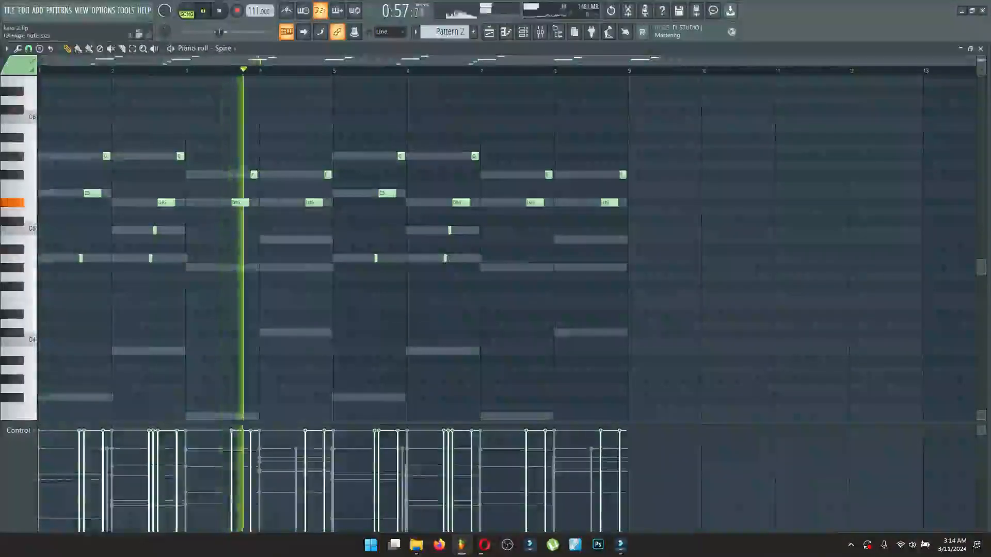
{"action": "left_click_drag", "start_coordinate": [981, 61], "coordinate": [981, 74]}
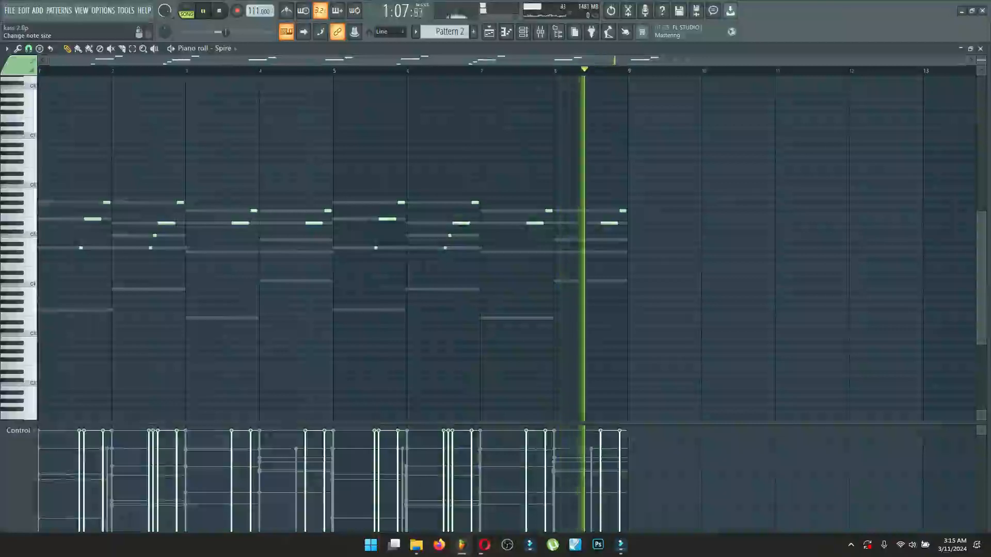
{"action": "key", "text": "space"}
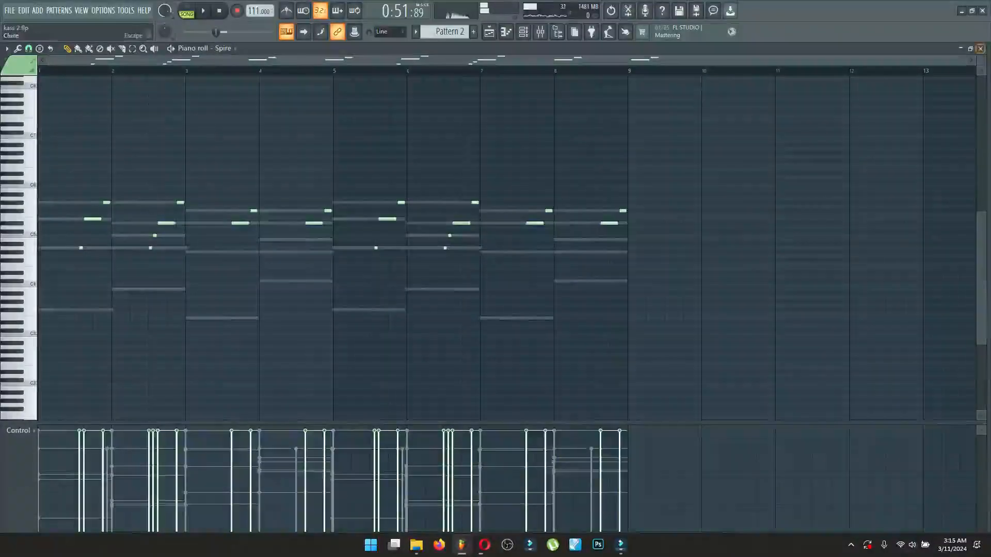
{"action": "key", "text": "Escape"}
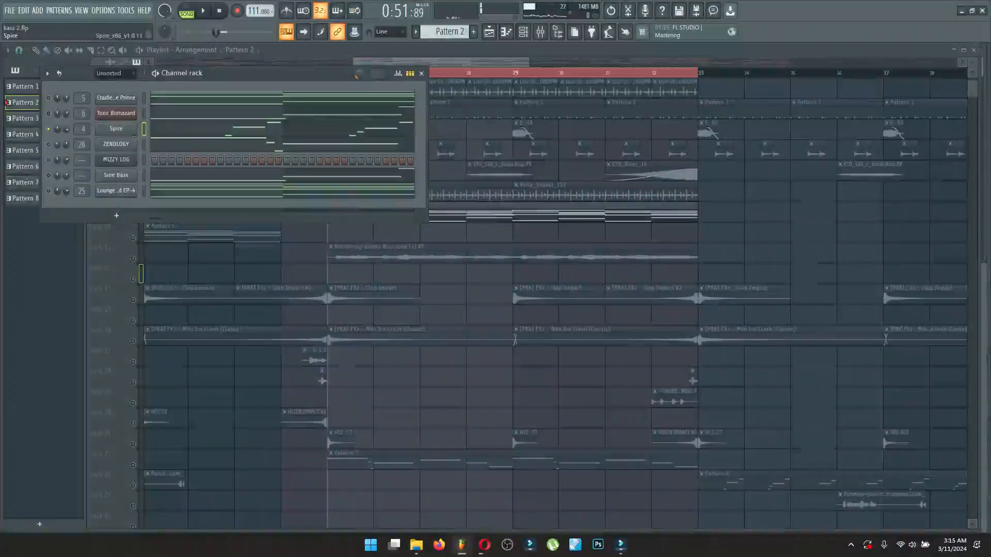
Step: View the Spire synth settings and inspect the Kickstart 2 and Fruity PanOMatic effects on its mixer track
{"action": "left_click", "coordinate": [116, 129]}
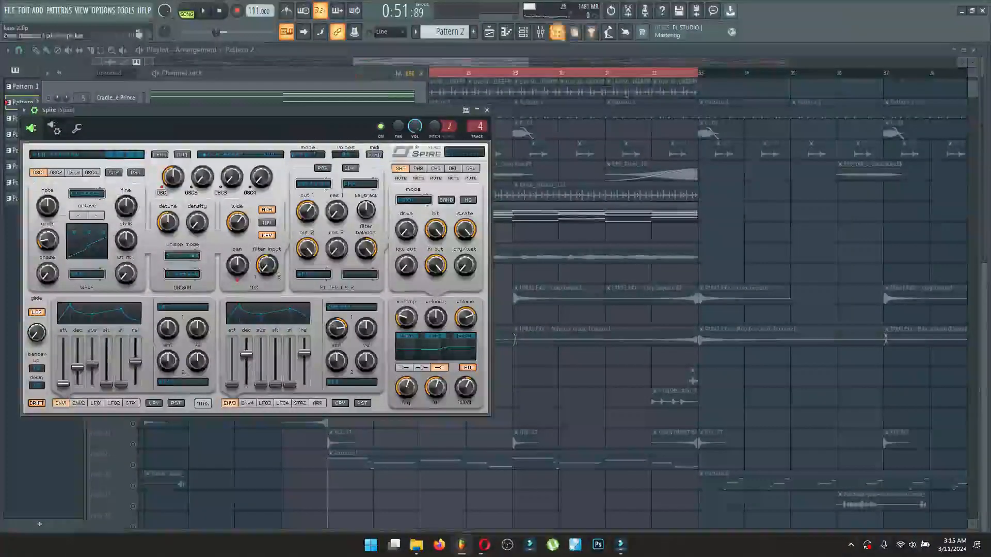
{"action": "left_click", "coordinate": [540, 32]}
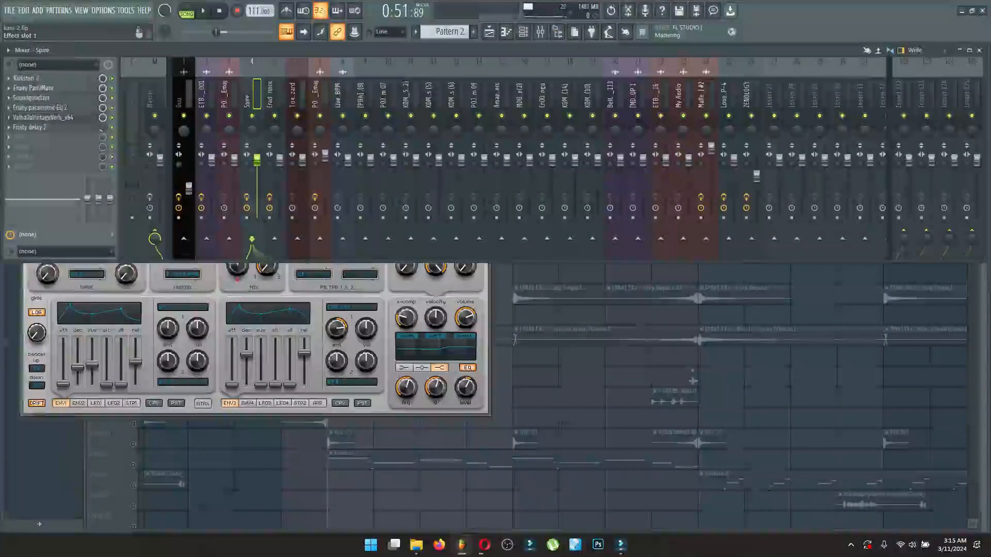
{"action": "left_click", "coordinate": [26, 78]}
{"action": "left_click", "coordinate": [27, 78]}
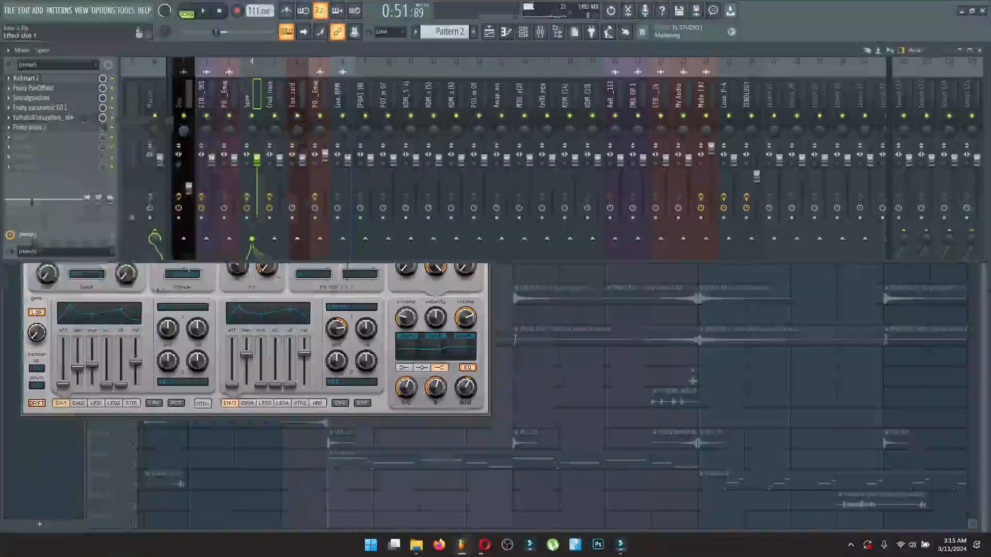
{"action": "left_click", "coordinate": [34, 88]}
{"action": "left_click", "coordinate": [34, 88]}
Step: Inspect the Soundgoodizer, Fruity parametric EQ 2, ValhallaVintageVerb and Fruity delay 2 effects on Spire's mixer track
{"action": "left_click", "coordinate": [32, 98]}
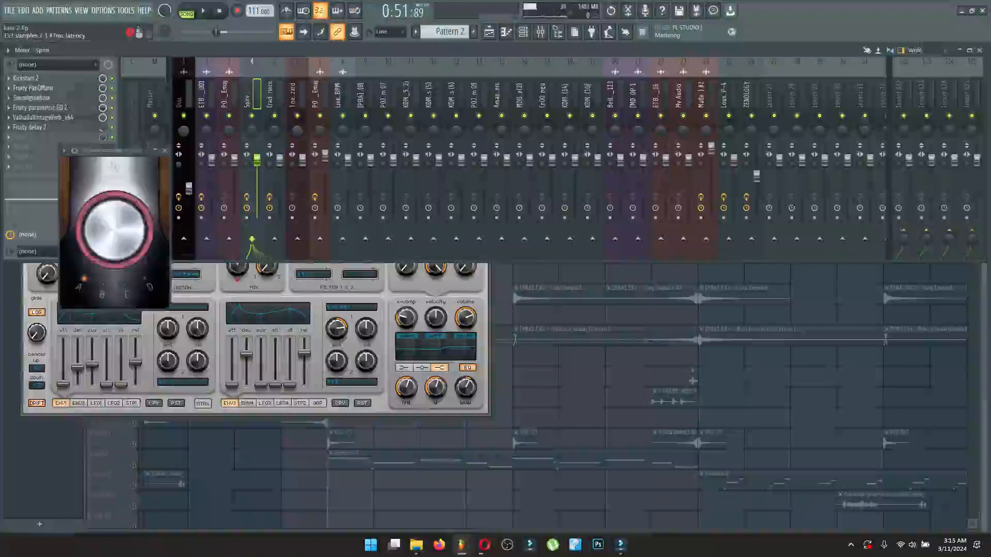
{"action": "left_click", "coordinate": [32, 99]}
{"action": "left_click", "coordinate": [34, 108]}
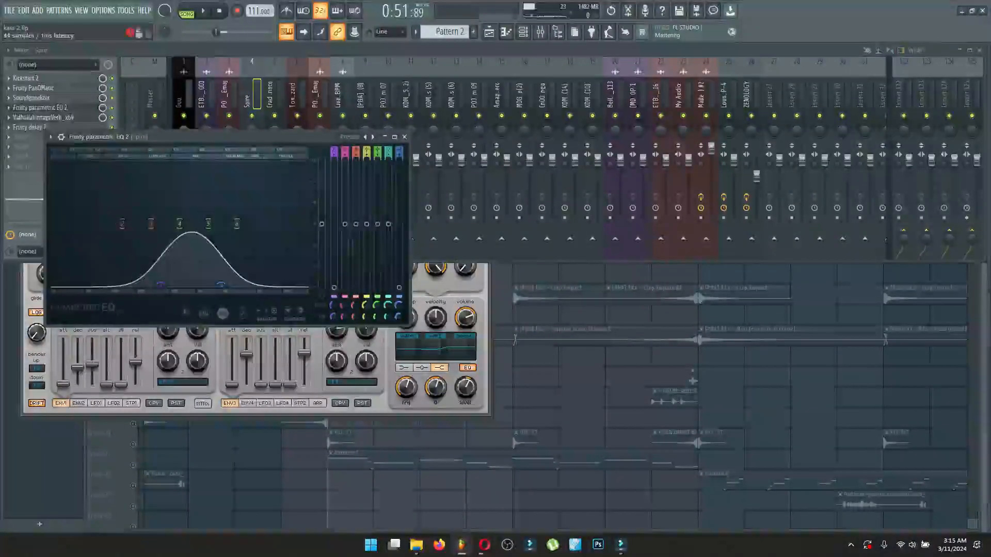
{"action": "left_click", "coordinate": [35, 108]}
{"action": "left_click", "coordinate": [45, 117]}
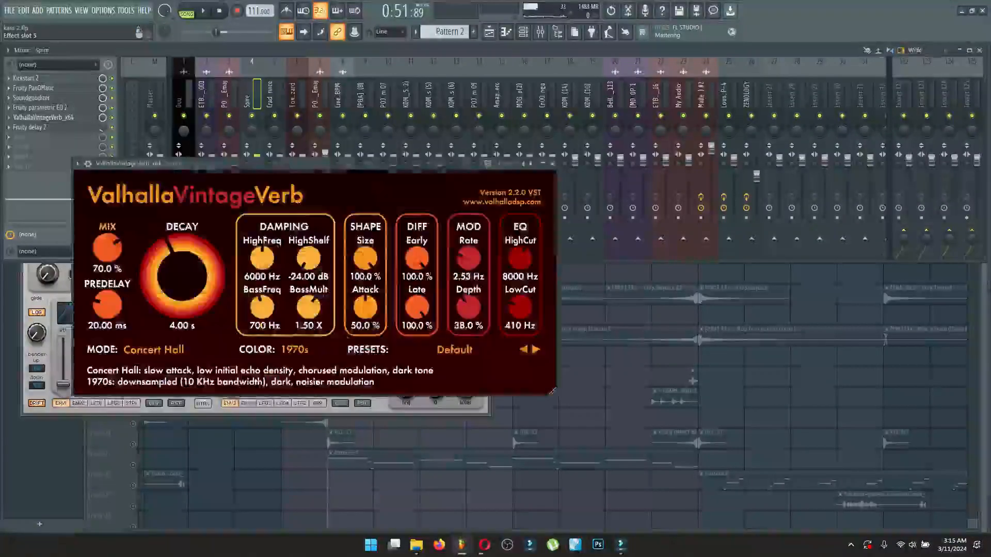
{"action": "left_click", "coordinate": [45, 118]}
{"action": "left_click", "coordinate": [31, 127]}
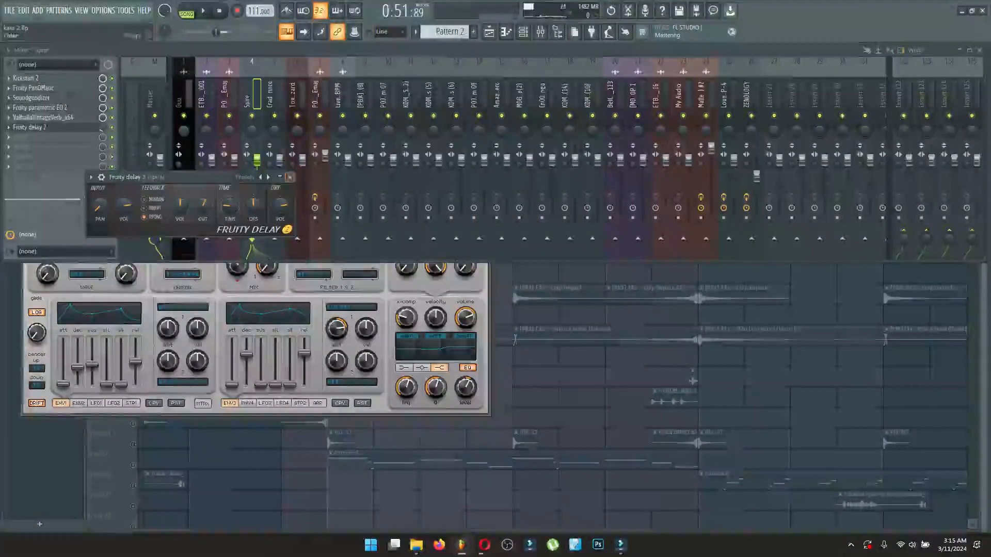
{"action": "left_click", "coordinate": [289, 177]}
Step: Solo Toxic Biohazard in the channel rack, play its piano roll notes and view its synth settings
{"action": "left_click", "coordinate": [523, 32]}
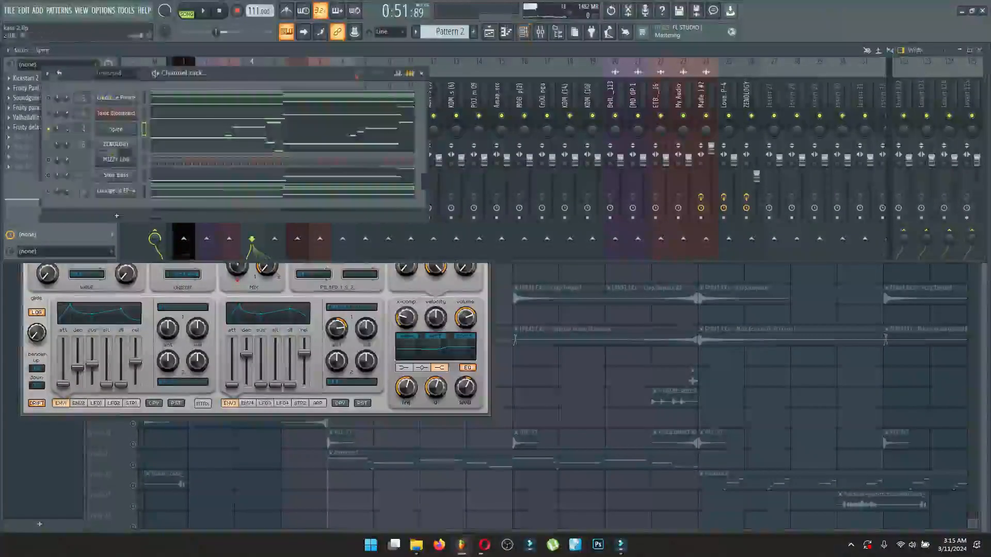
{"action": "right_click", "coordinate": [47, 114]}
{"action": "left_click", "coordinate": [60, 121]}
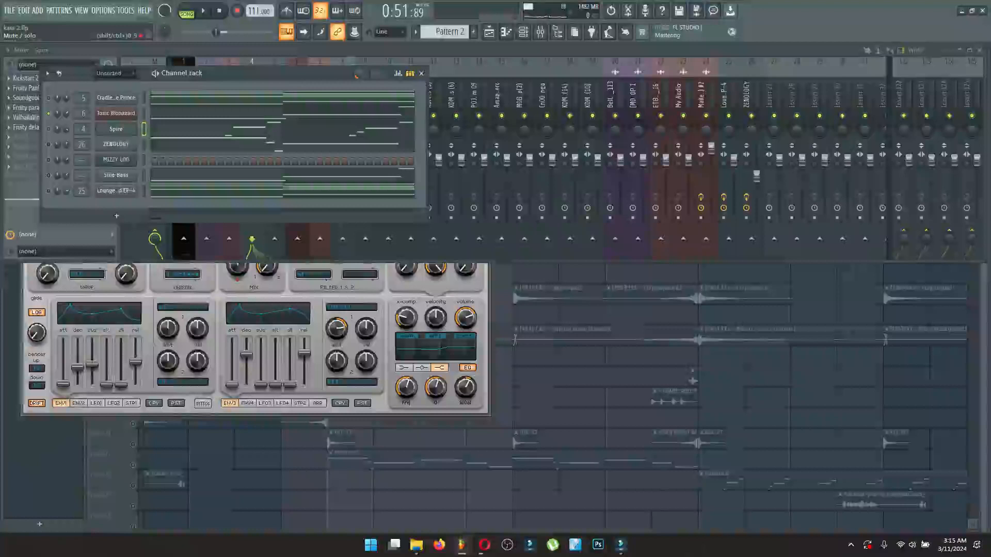
{"action": "left_click", "coordinate": [168, 112]}
{"action": "key", "text": "space"}
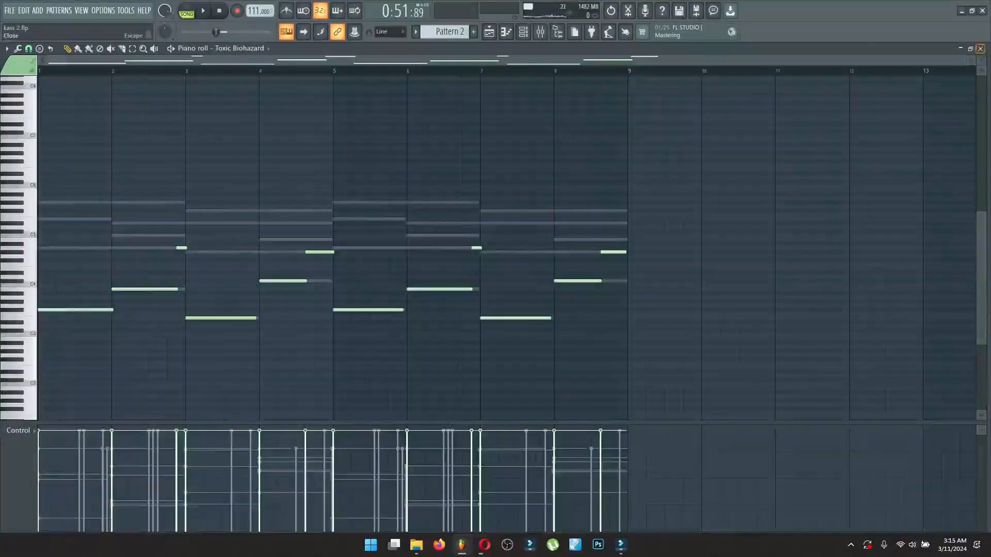
{"action": "left_click", "coordinate": [980, 48]}
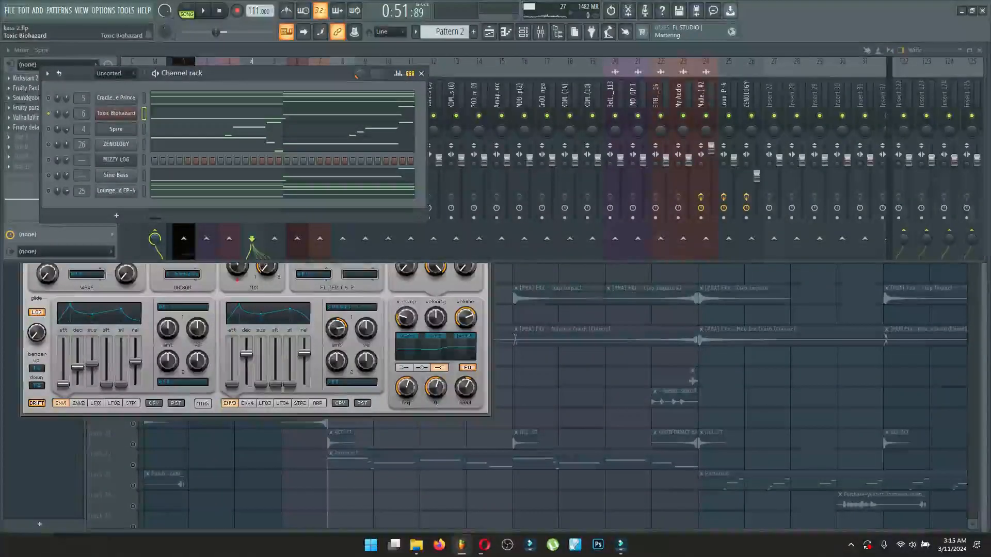
{"action": "left_click", "coordinate": [115, 113]}
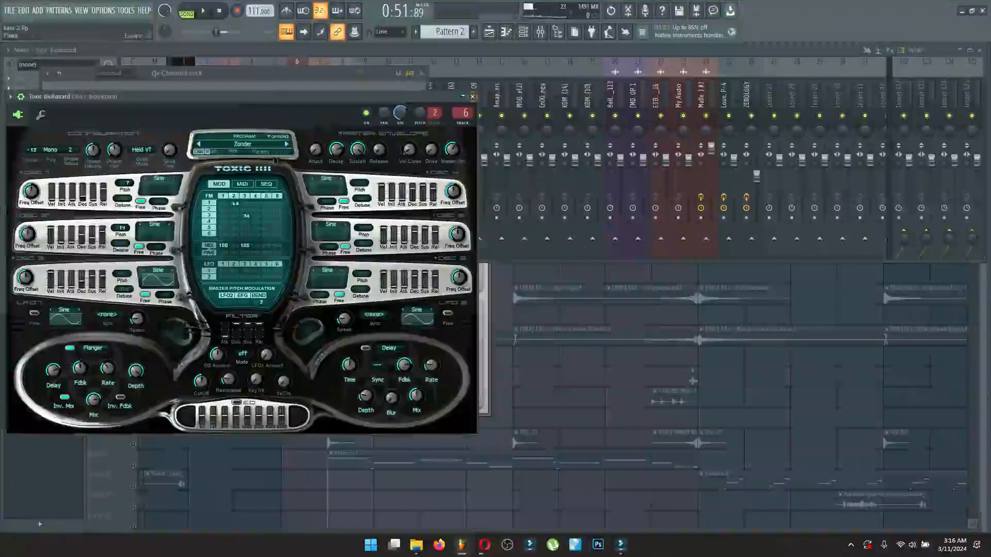
{"action": "left_click", "coordinate": [472, 97]}
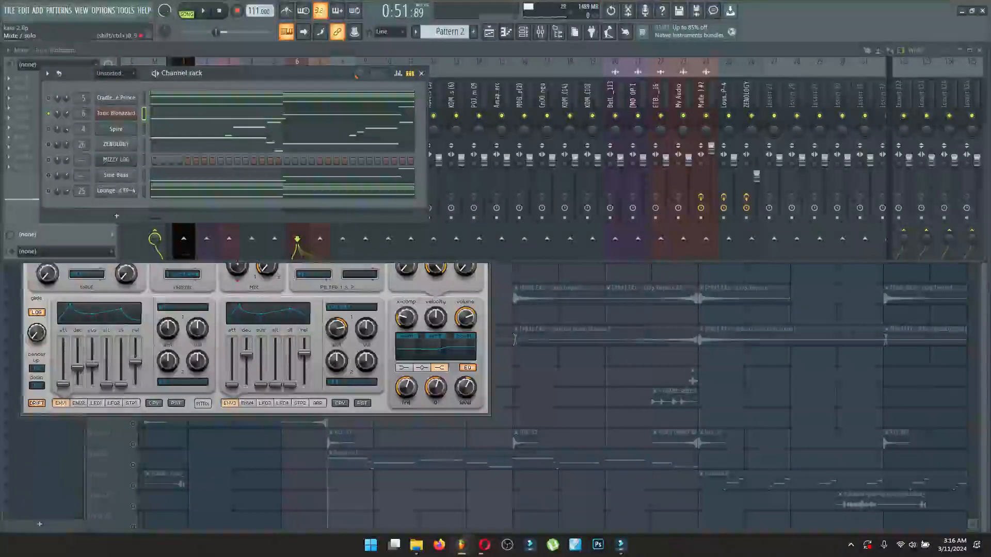
Step: Enable the Sine Bass channel alongside Toxic Biohazard and view its DX10 synth settings
{"action": "left_click", "coordinate": [48, 176]}
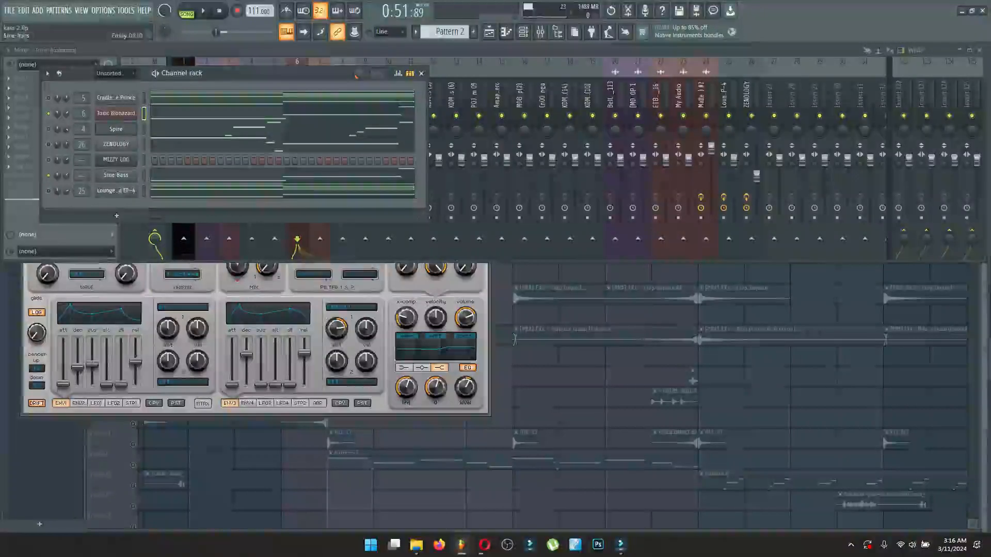
{"action": "left_click", "coordinate": [114, 176]}
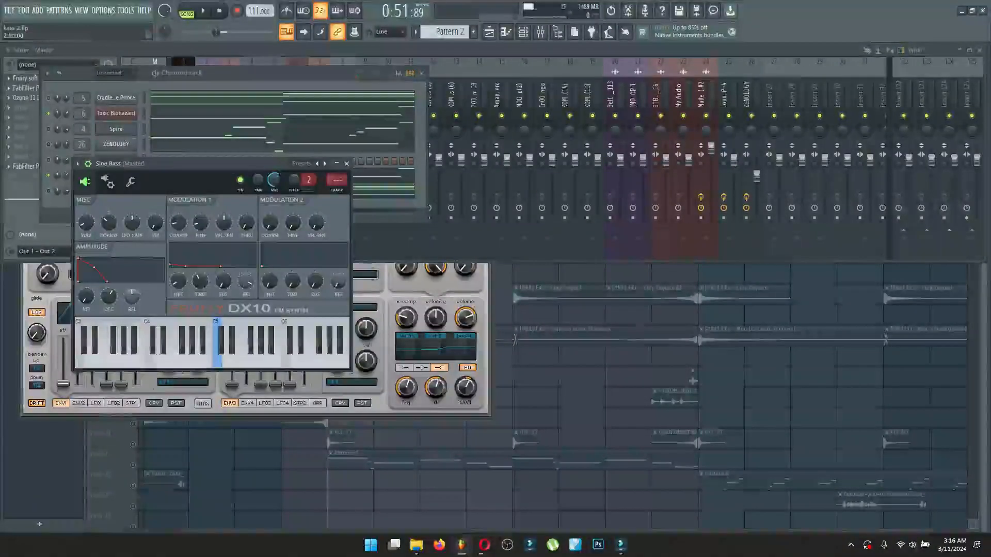
{"action": "left_click", "coordinate": [346, 164]}
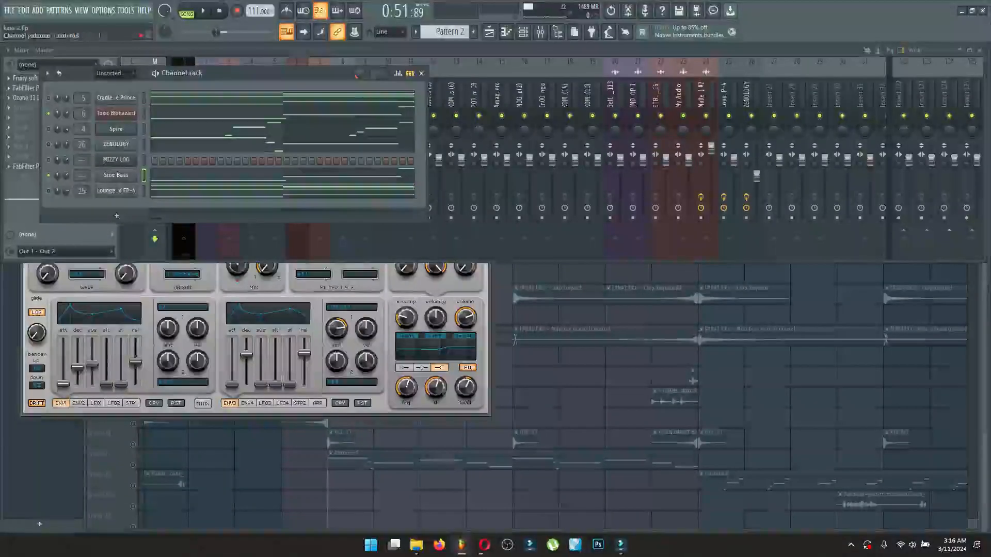
Step: Solo the Lounge Lizard EP-4 channel and play its chords while reviewing them in the piano roll
{"action": "right_click", "coordinate": [49, 191]}
{"action": "left_click", "coordinate": [66, 334]}
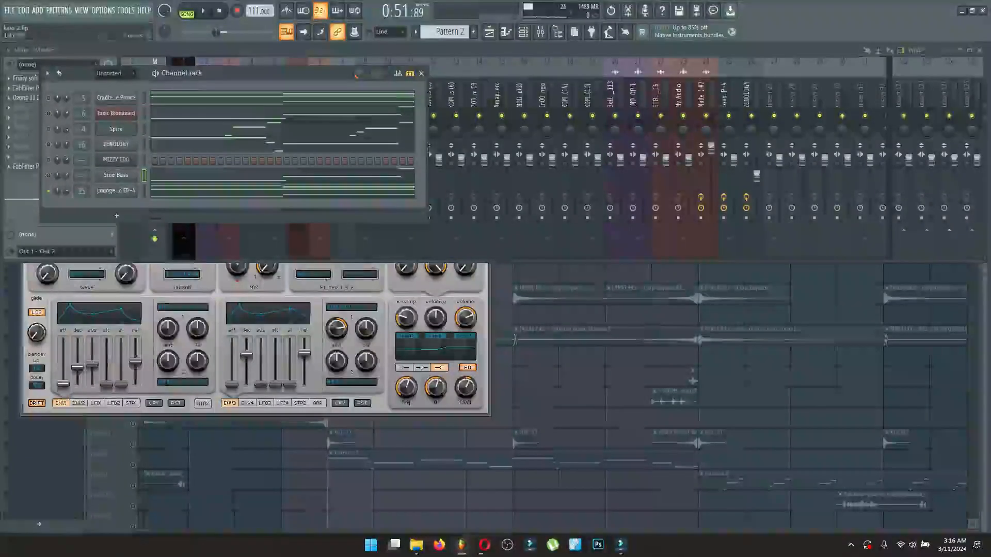
{"action": "left_click", "coordinate": [160, 190]}
{"action": "key", "text": "space"}
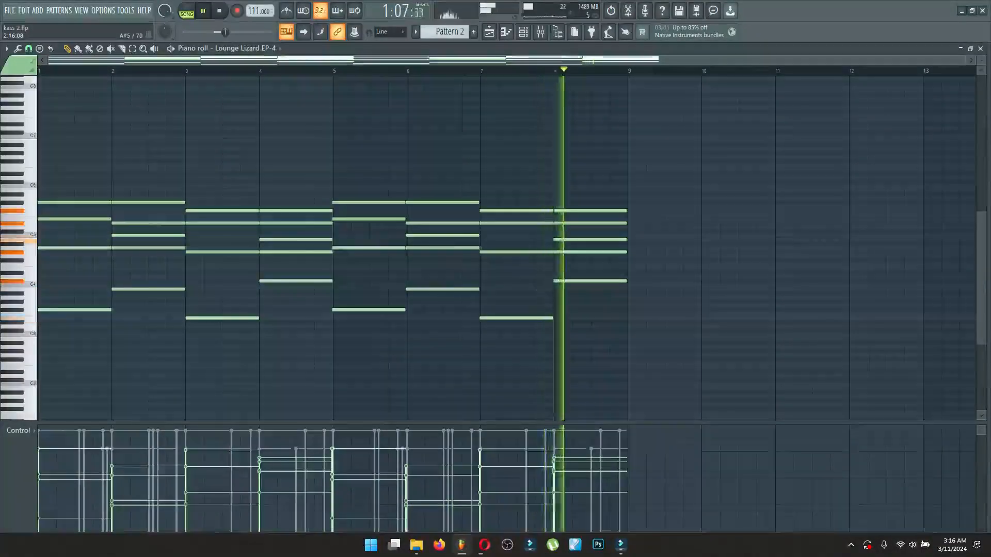
{"action": "key", "text": "space"}
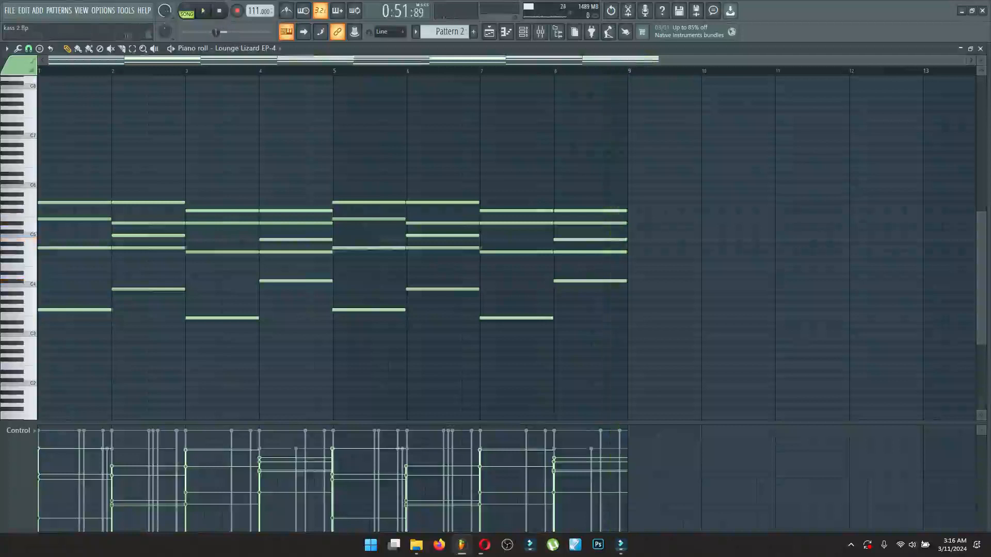
Step: Close the piano roll and view the Lounge Lizard EP-4 channel's wrapper options and electric piano settings
{"action": "left_click", "coordinate": [980, 48]}
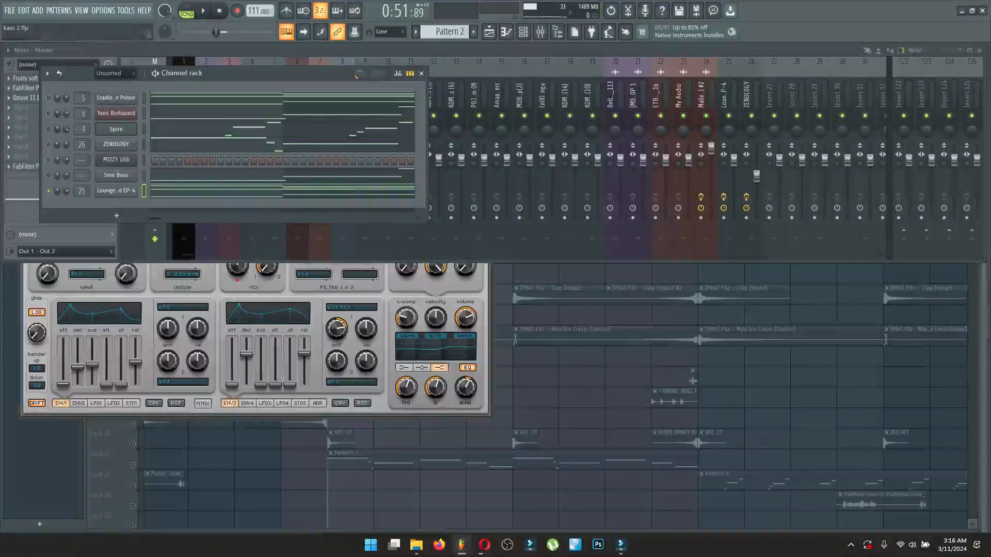
{"action": "left_click", "coordinate": [116, 190]}
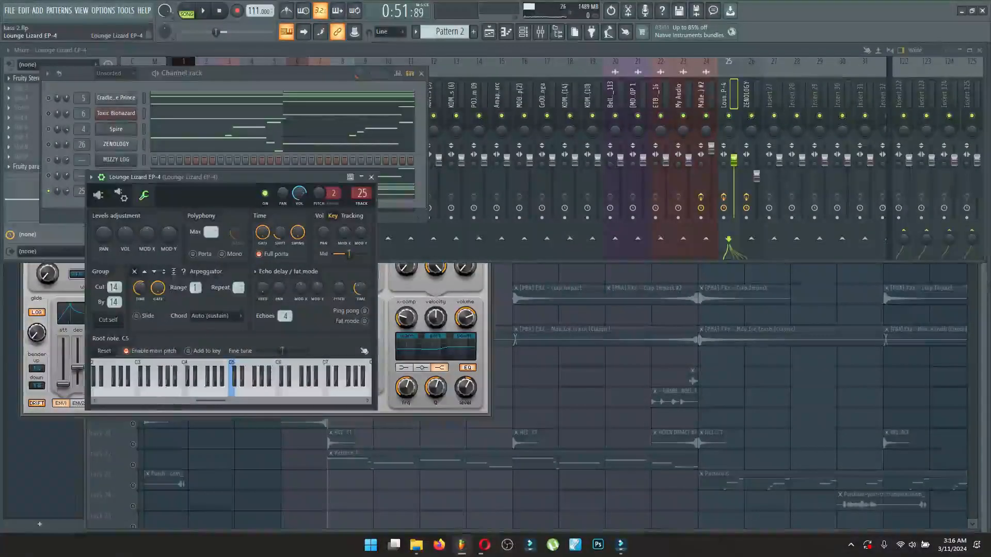
{"action": "left_click", "coordinate": [98, 194]}
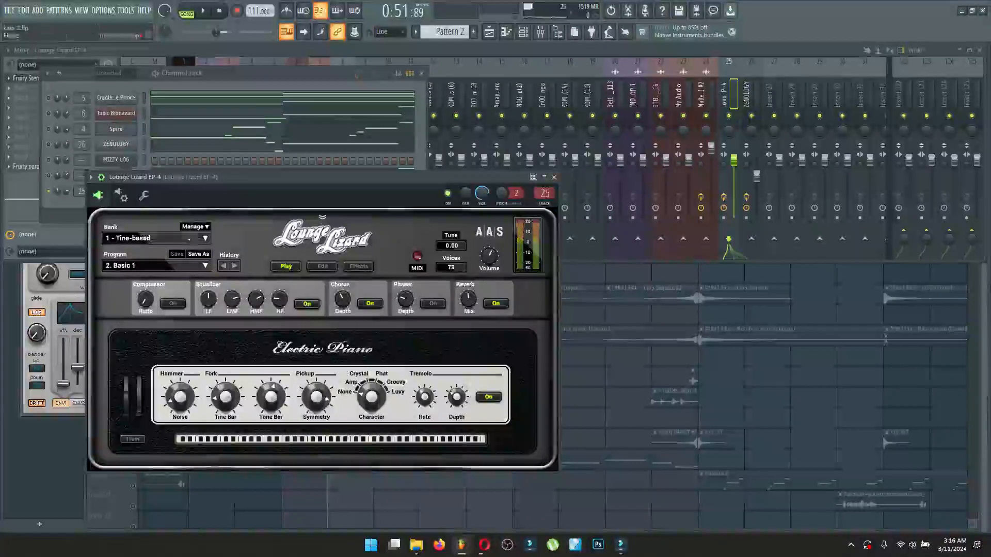
{"action": "left_click", "coordinate": [553, 177]}
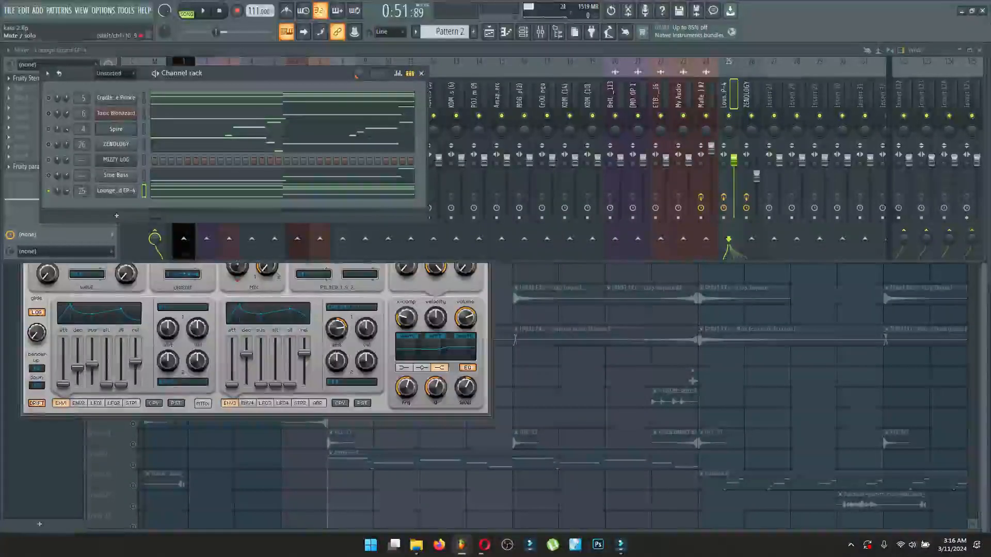
Step: Unsolo the Lounge Lizard EP-4 channel so every channel in the rack is enabled, and return to the playlist
{"action": "right_click", "coordinate": [49, 191]}
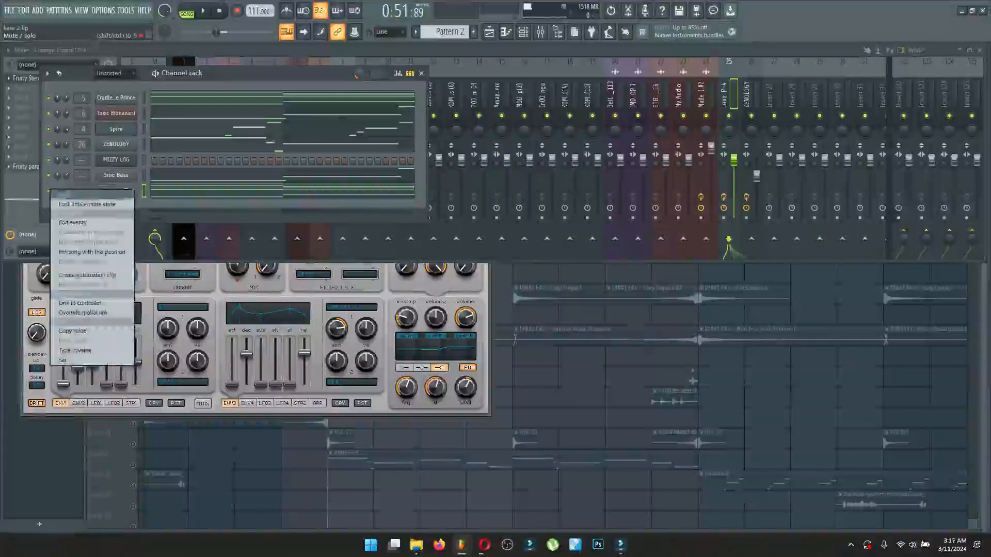
{"action": "left_click", "coordinate": [49, 190]}
{"action": "left_click", "coordinate": [489, 32]}
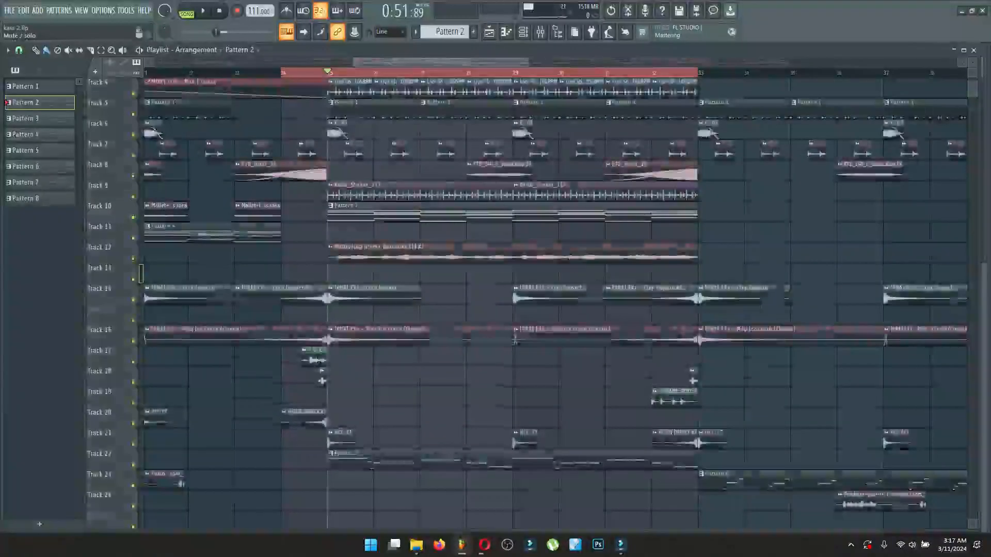
Step: Clear the playlist's time selection and fit the full arrangement with all its tracks in view
{"action": "left_click_drag", "start_coordinate": [354, 61], "coordinate": [153, 62]}
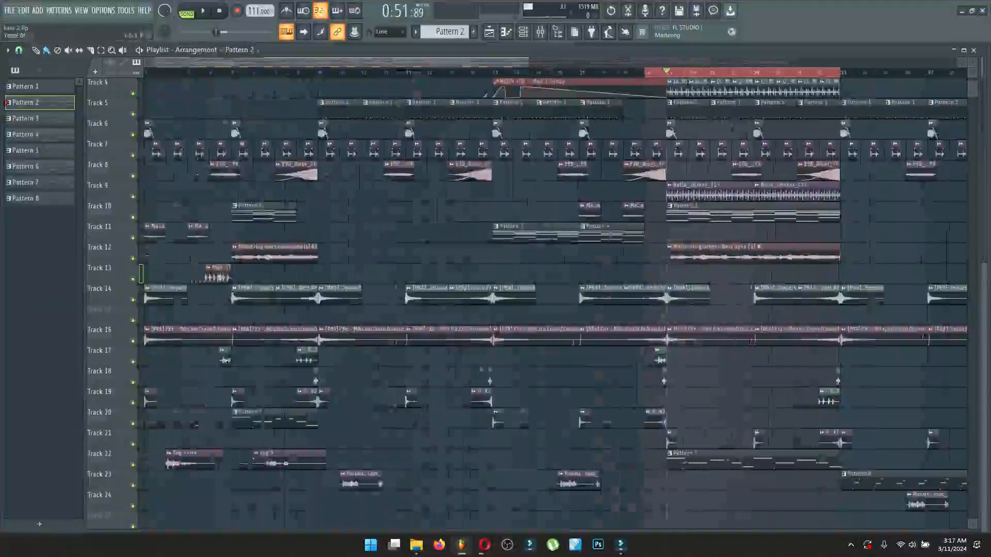
{"action": "left_click_drag", "start_coordinate": [527, 62], "coordinate": [655, 62]}
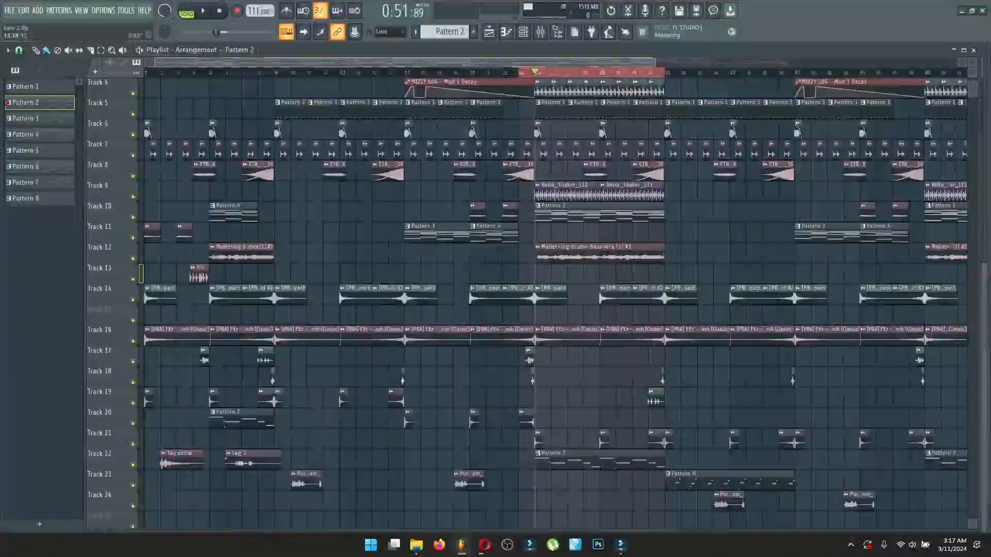
{"action": "key", "text": "ctrl+d"}
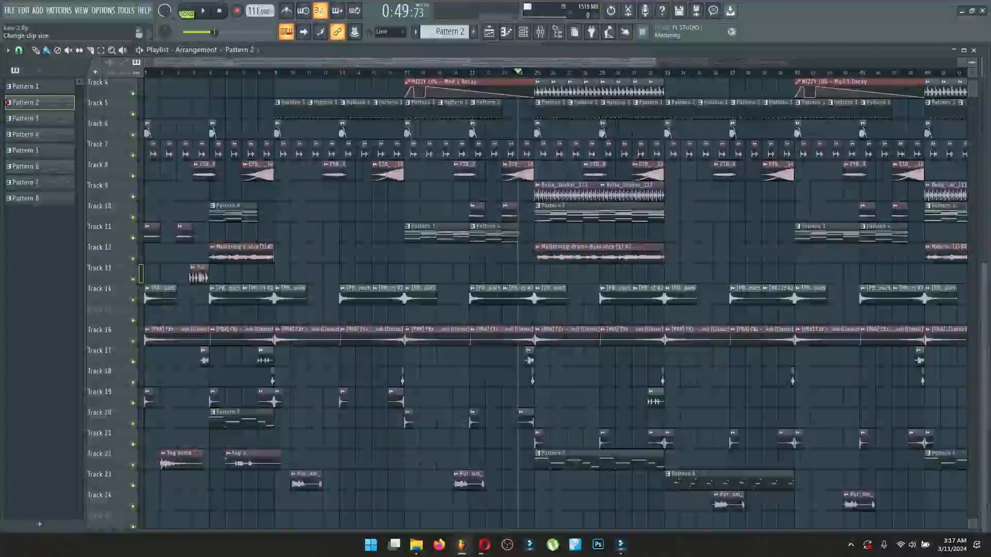
{"action": "left_click_drag", "start_coordinate": [973, 63], "coordinate": [972, 75]}
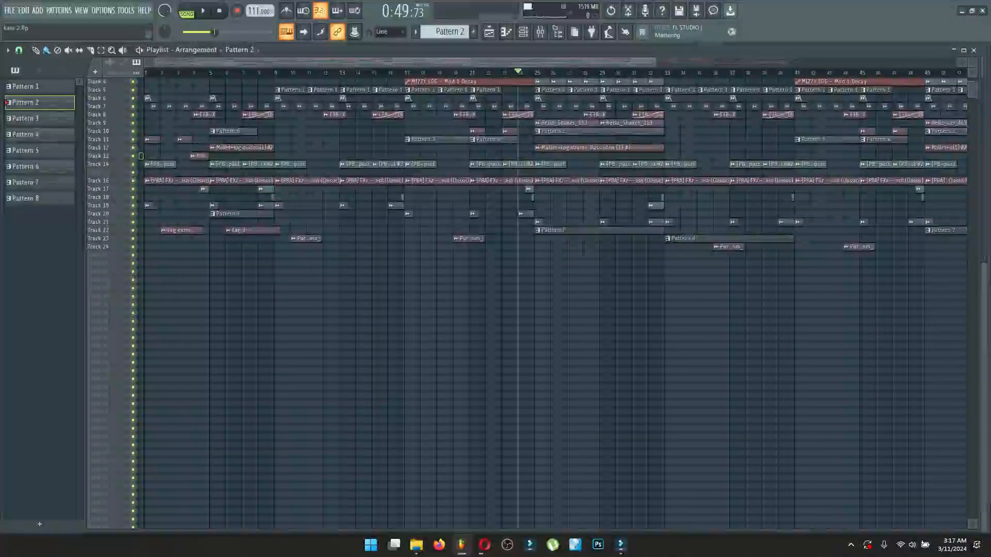
{"action": "left_click_drag", "start_coordinate": [655, 62], "coordinate": [828, 62]}
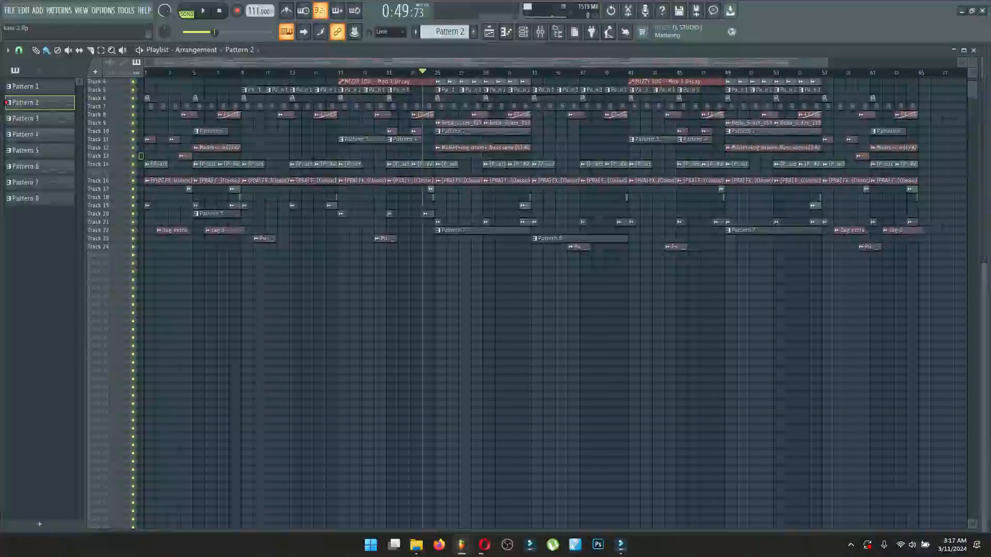
{"action": "mouse_move", "coordinate": [492, 63]}
{"action": "left_mouse_down"}
{"action": "mouse_move", "coordinate": [518, 62]}
{"action": "mouse_move", "coordinate": [492, 63]}
{"action": "left_mouse_up"}
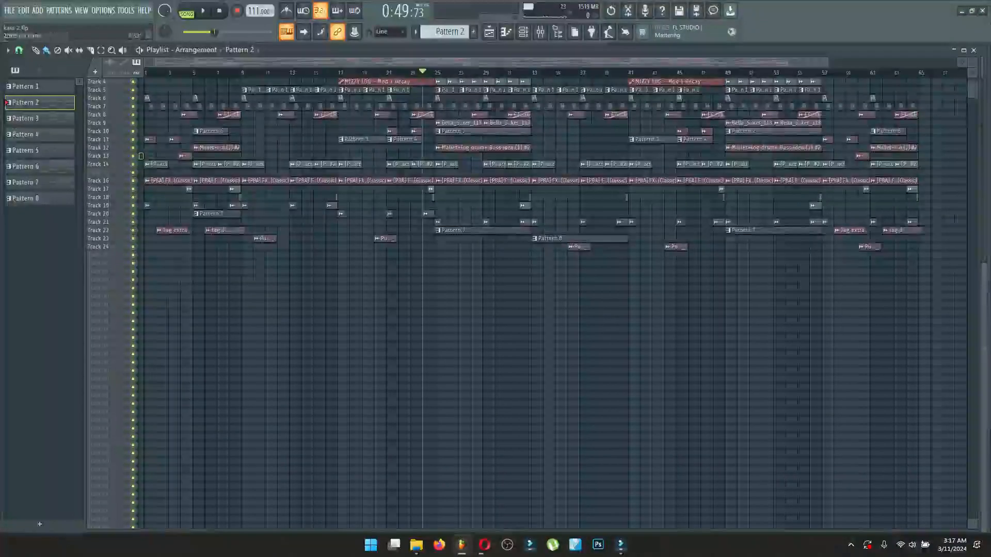
Step: Stop the song, switch to Wondershare Filmora and open its media recording options
{"action": "left_click", "coordinate": [219, 11]}
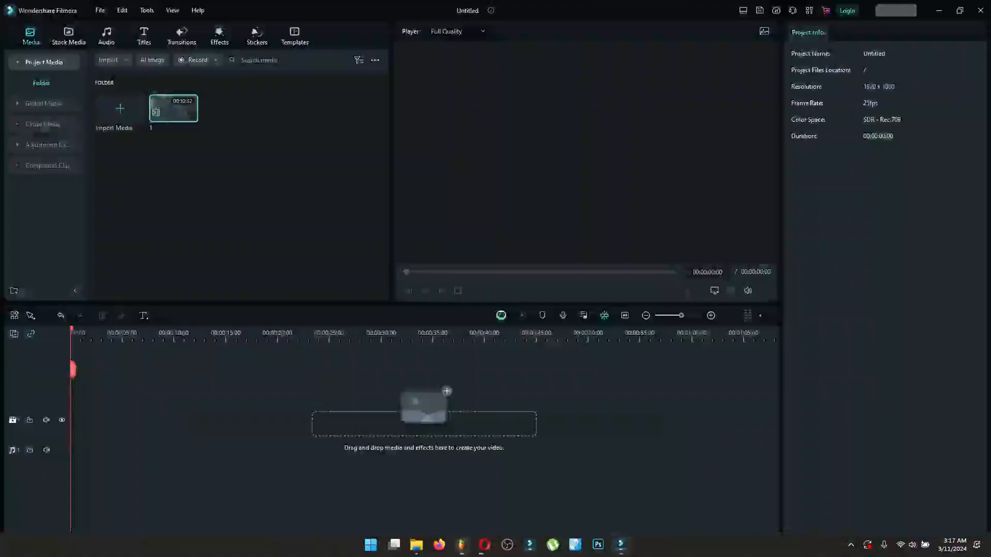
{"action": "left_click", "coordinate": [198, 60]}
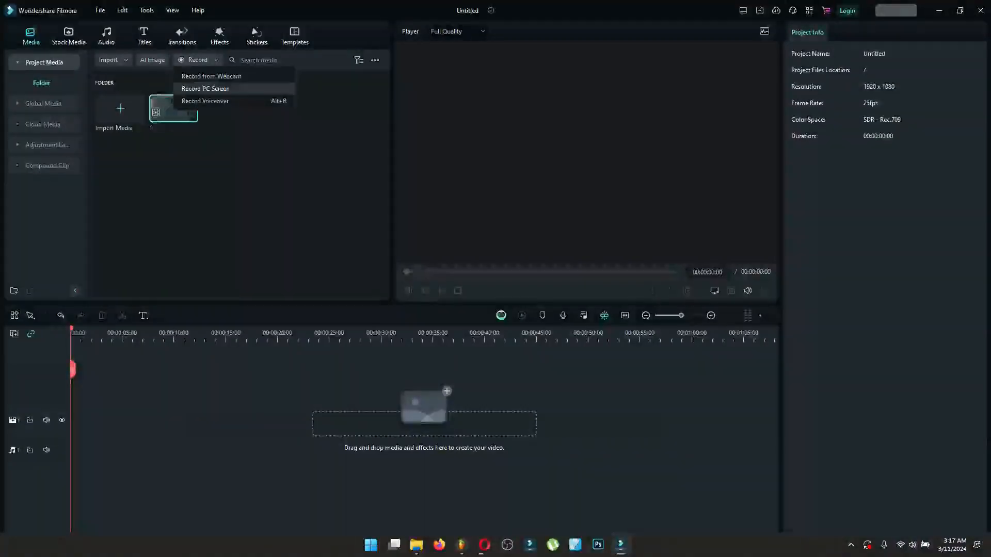